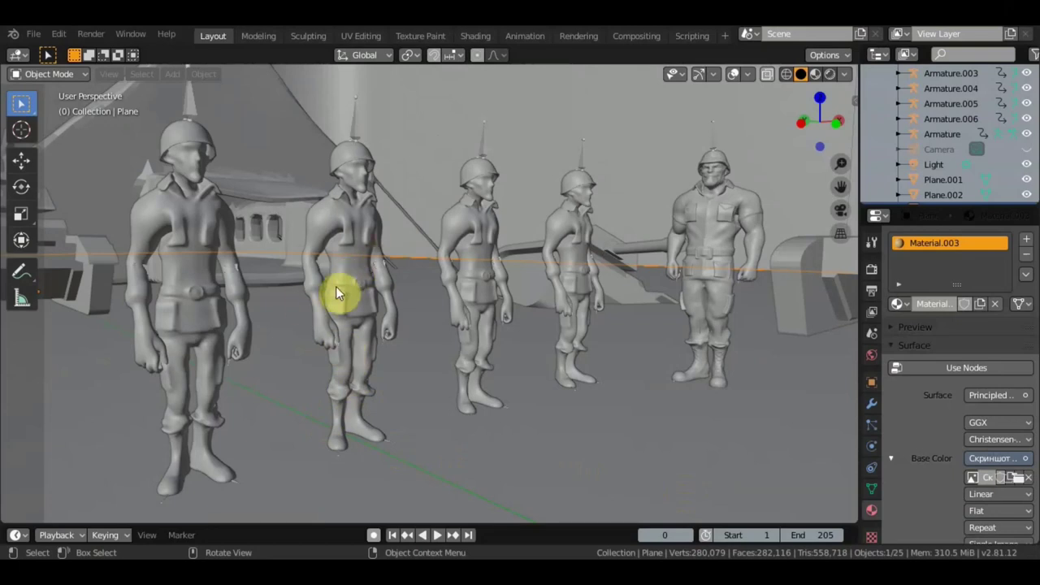
Delete the second soldier's armature, Armature.002, from the lineup.
left_click(354, 142)
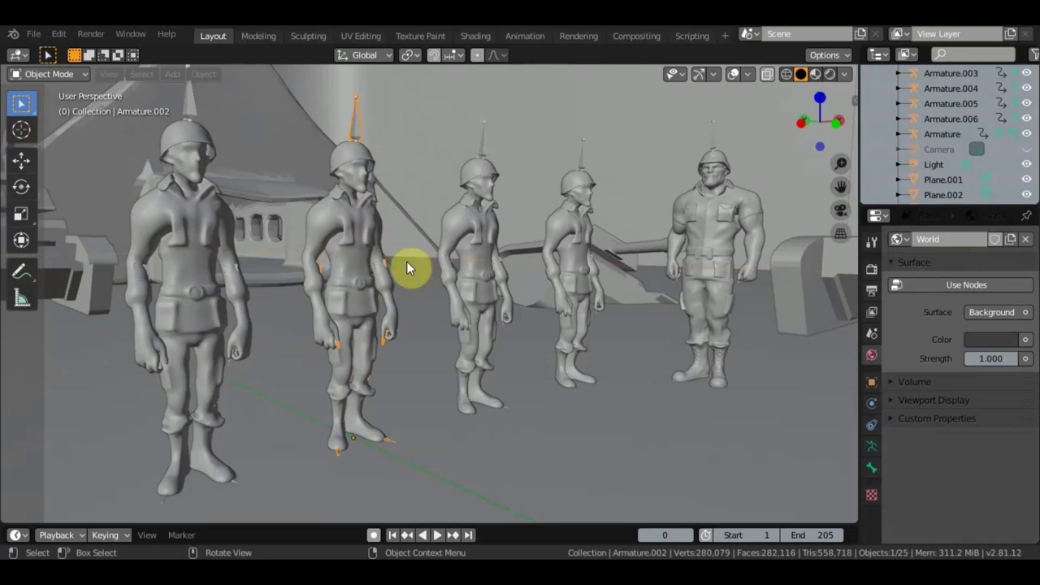
key("Delete")
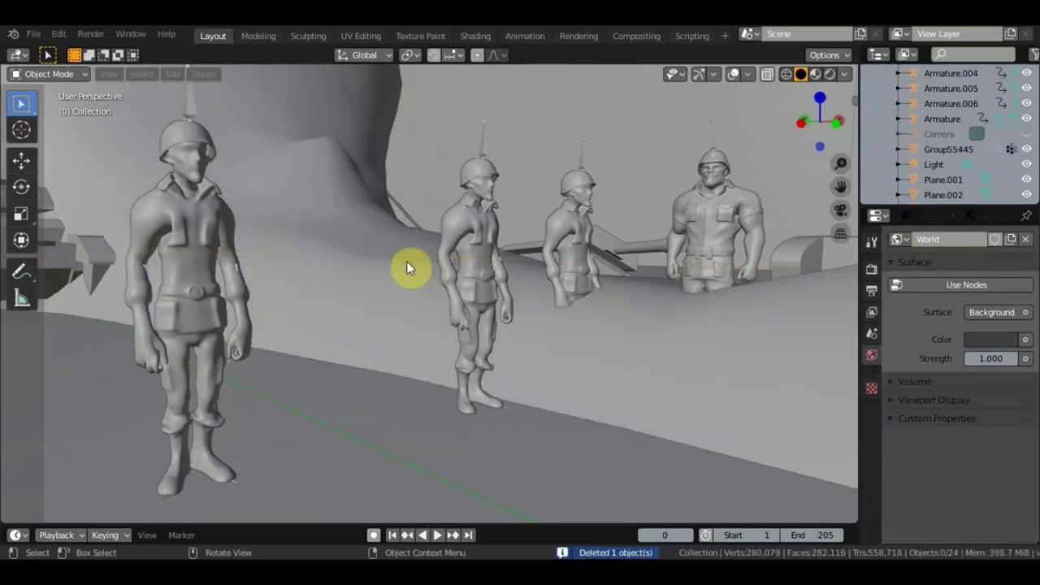
Raise soldier mesh Group55445 above the room set, then box-select and delete the 18 room objects.
scroll(433, 232, "down", 5)
scroll(435, 232, "up", 3)
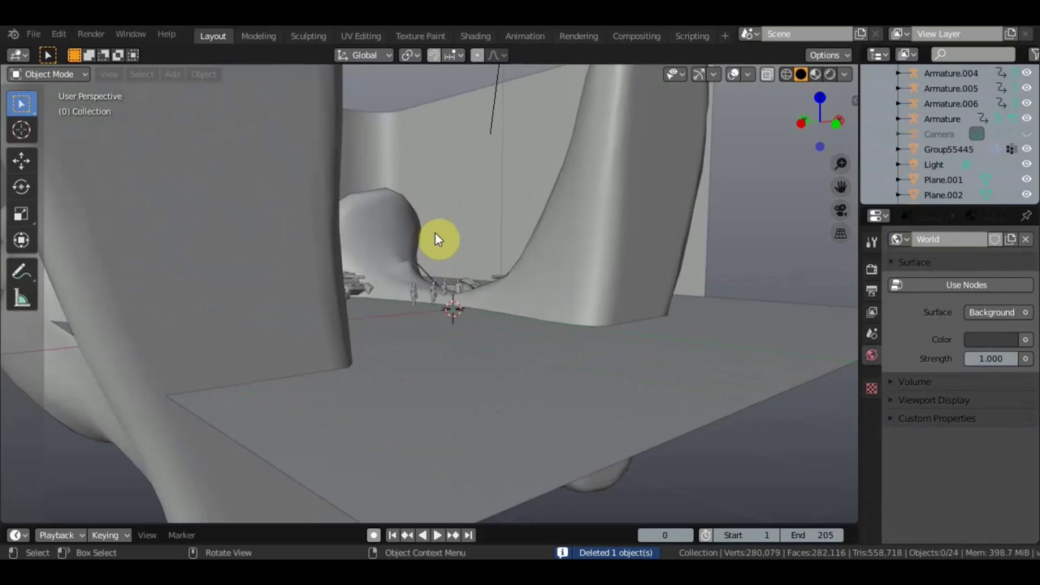
scroll(435, 232, "down", 5)
middle_click_drag(577, 256, 524, 263)
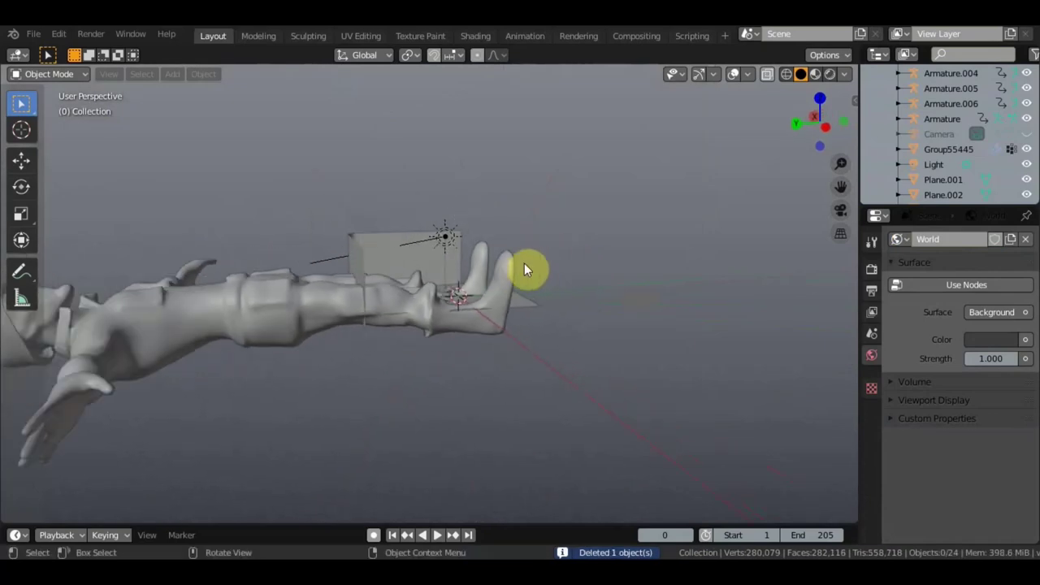
left_click(245, 316)
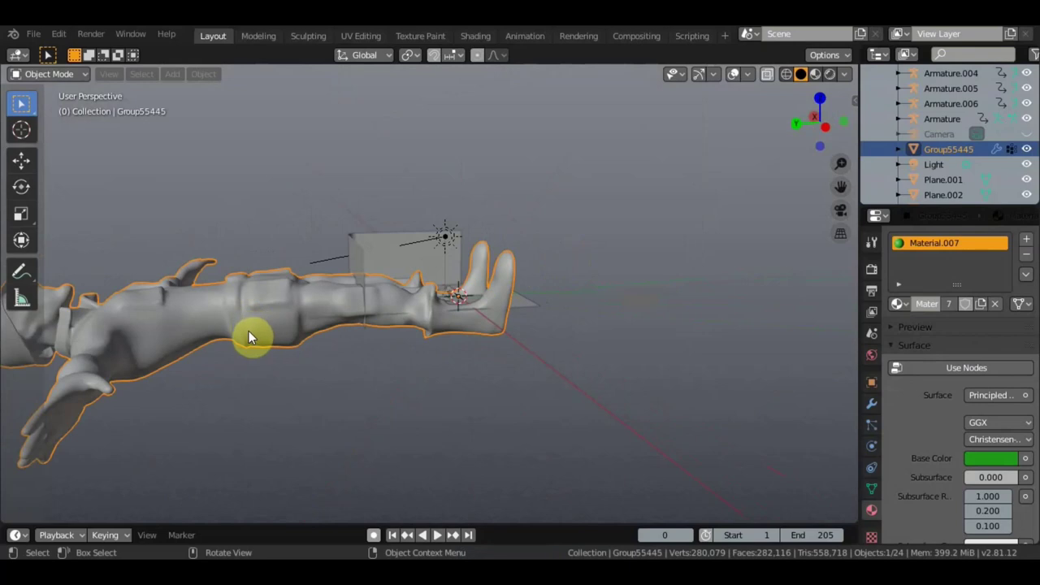
key("g")
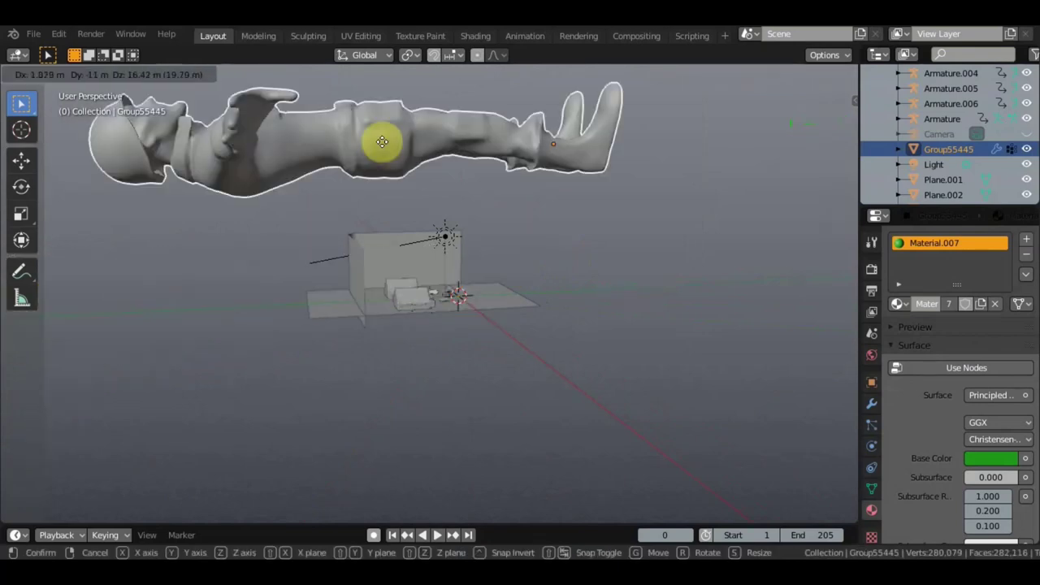
left_click(370, 158)
key("g")
left_click(375, 178)
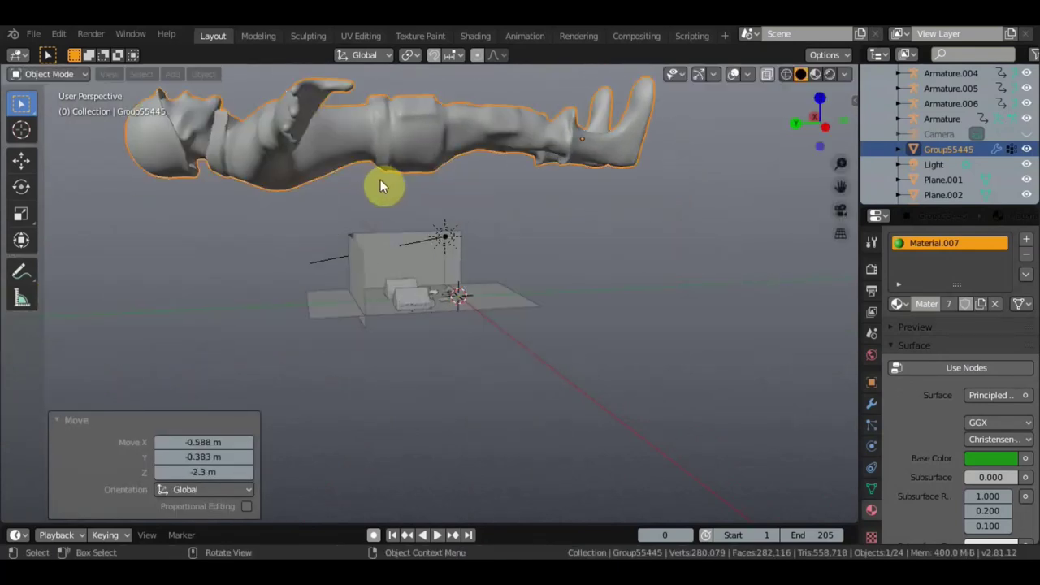
left_click_drag(572, 391, 281, 220)
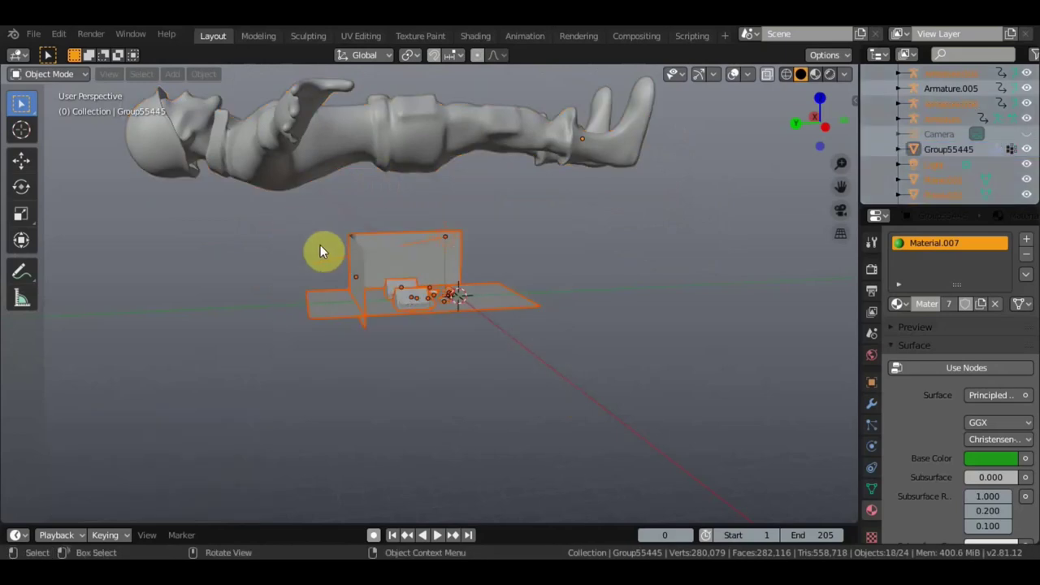
key("Delete")
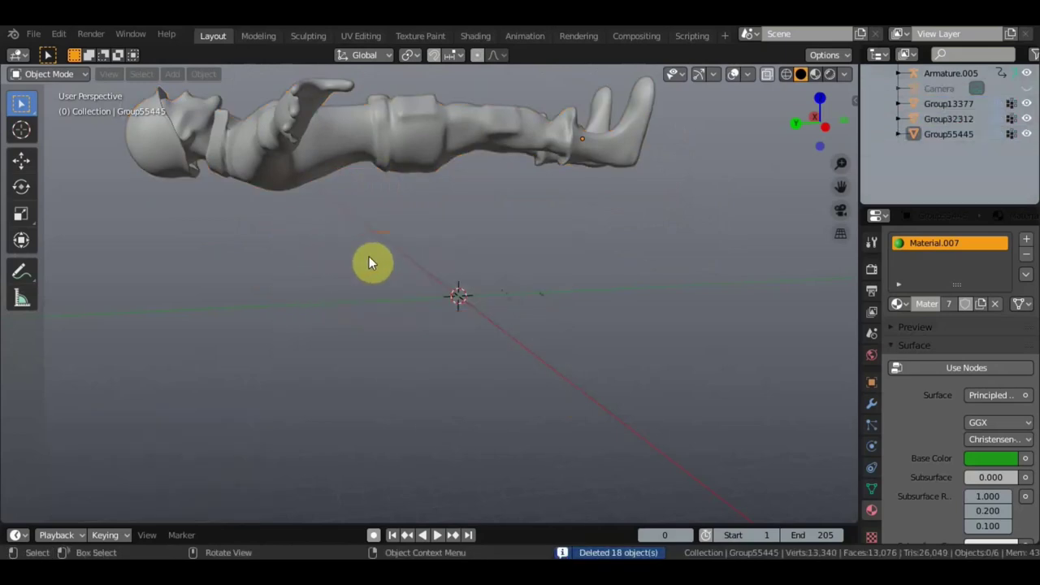
From the right view, rotate the soldier about -90° upright and shift it along Y and Z.
key("KP_3")
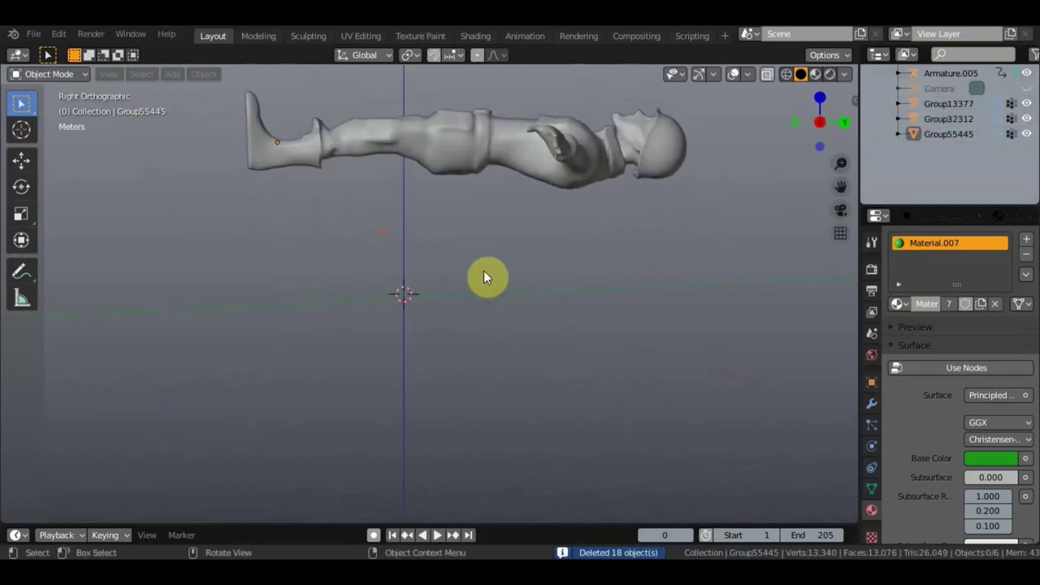
scroll(484, 269, "down", 1)
scroll(485, 270, "down", 3)
left_click(486, 229)
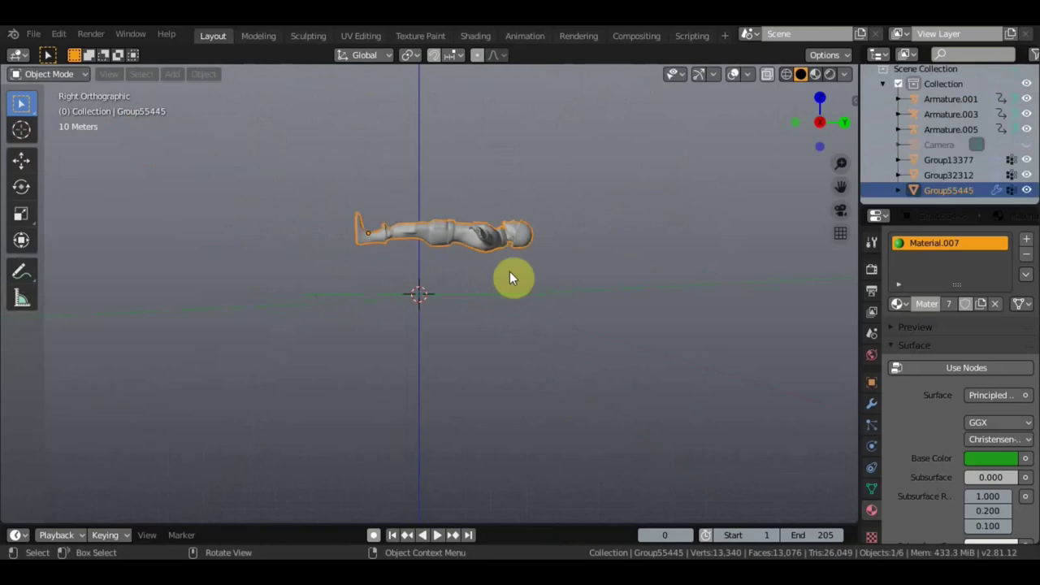
left_click(25, 241)
mouse_move(437, 221)
left_mouse_down()
mouse_move(387, 143)
mouse_move(351, 144)
left_mouse_up()
left_click_drag(451, 235, 502, 235)
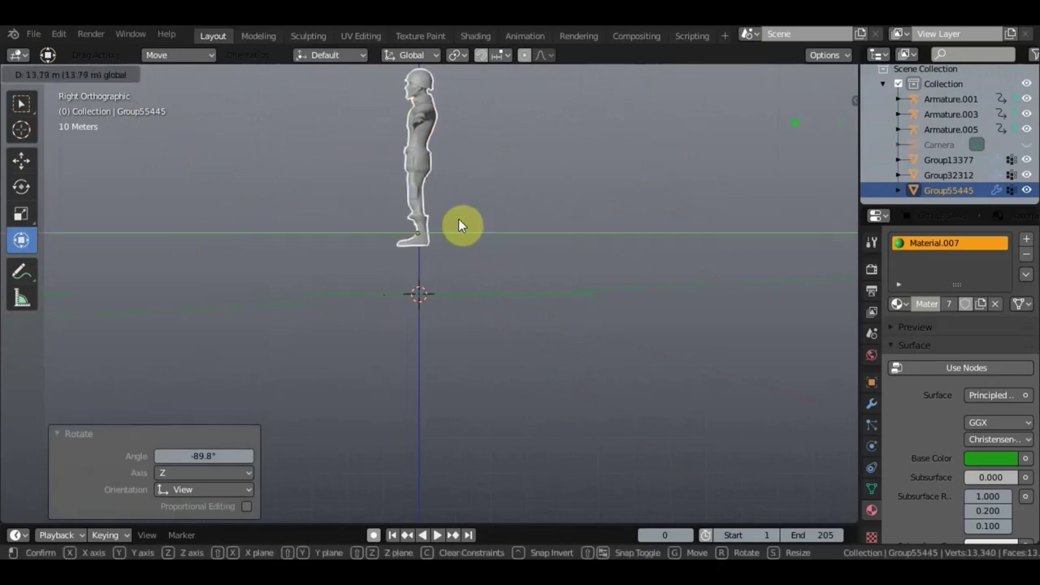
left_click_drag(418, 147, 428, 190)
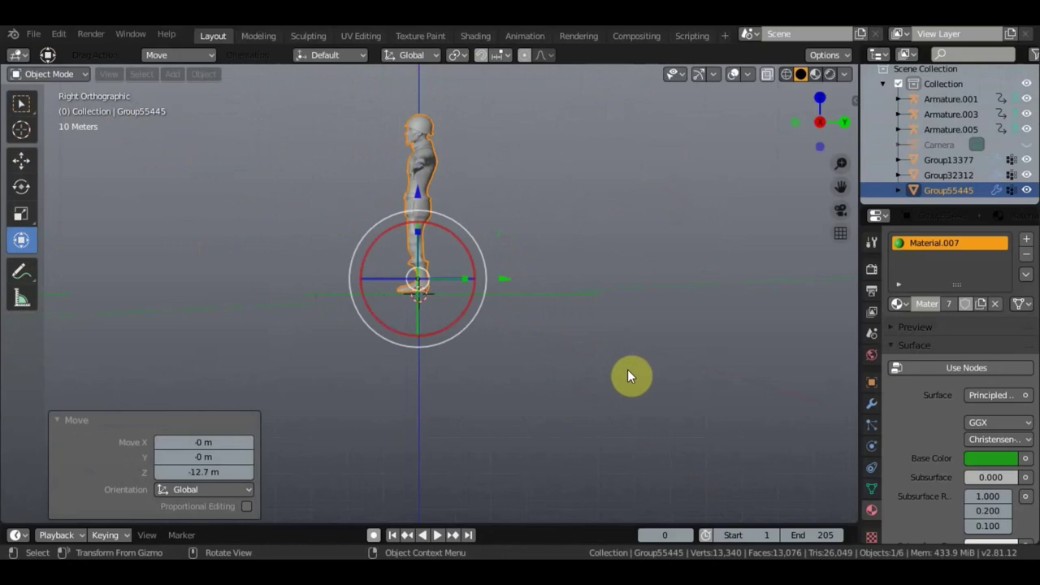
Scale the soldier down to 0.232 and lower it toward the origin.
key("s")
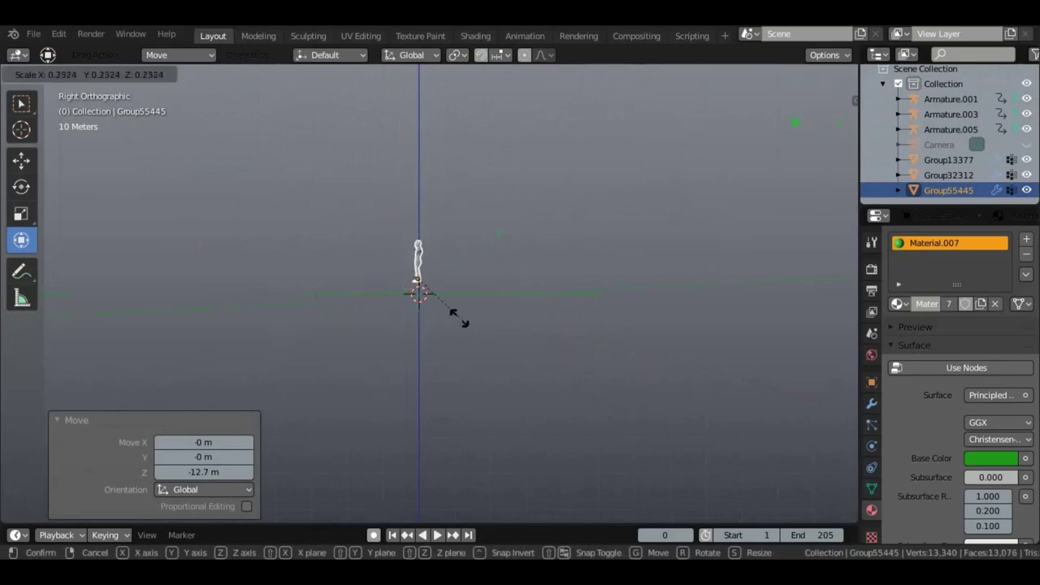
left_click(459, 316)
left_click_drag(418, 190, 417, 207)
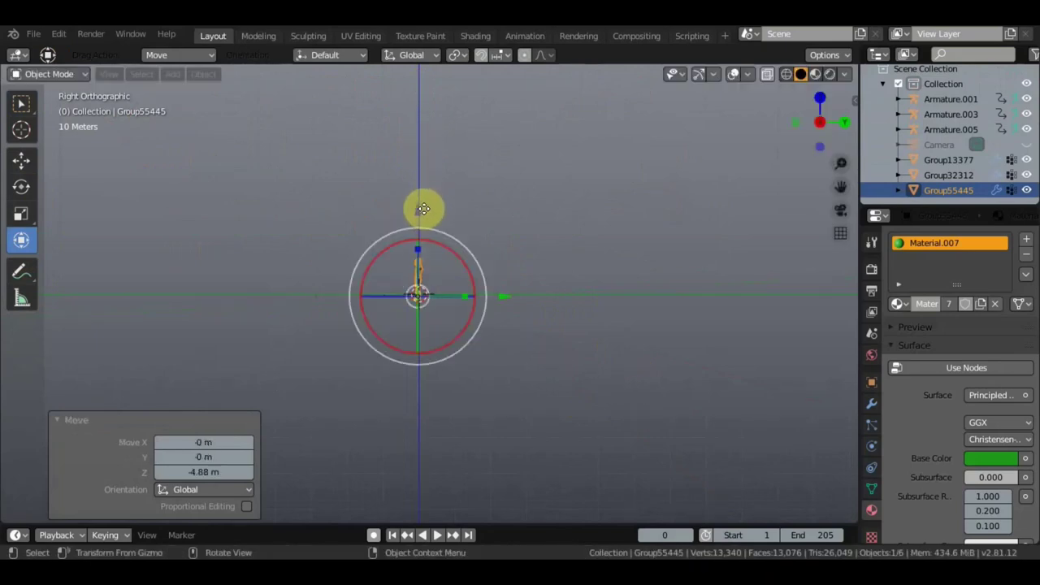
middle_click_drag(433, 248, 612, 271)
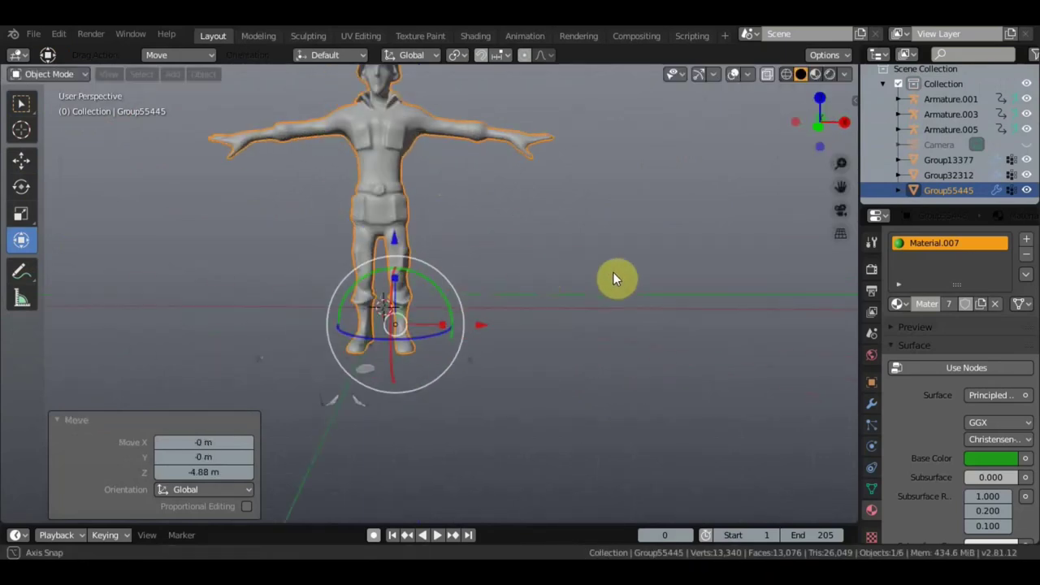
In front view, lift the soldier 1.51 m along Z so its boots rest at the origin.
key("KP_1")
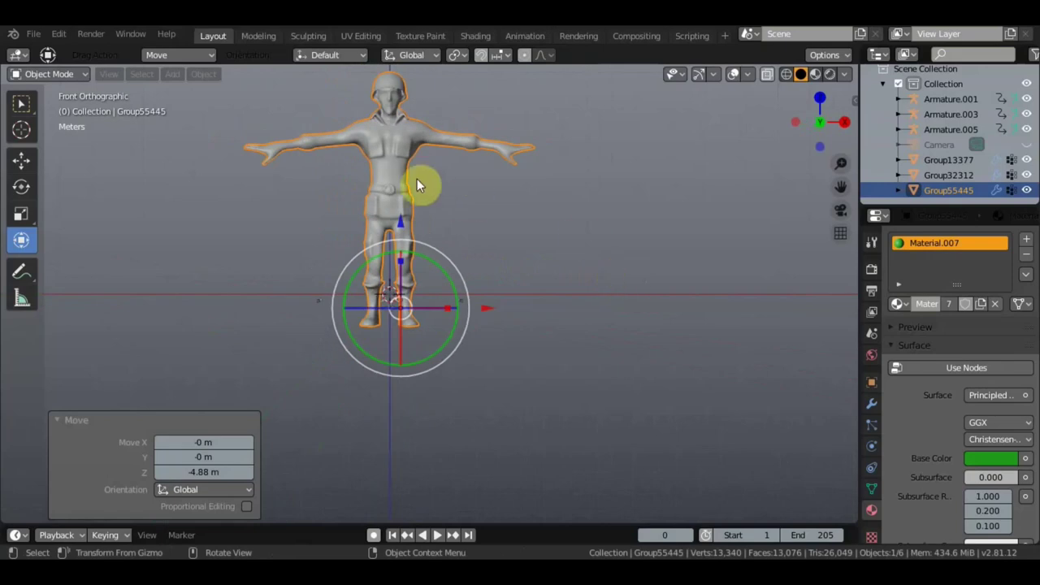
key("g")
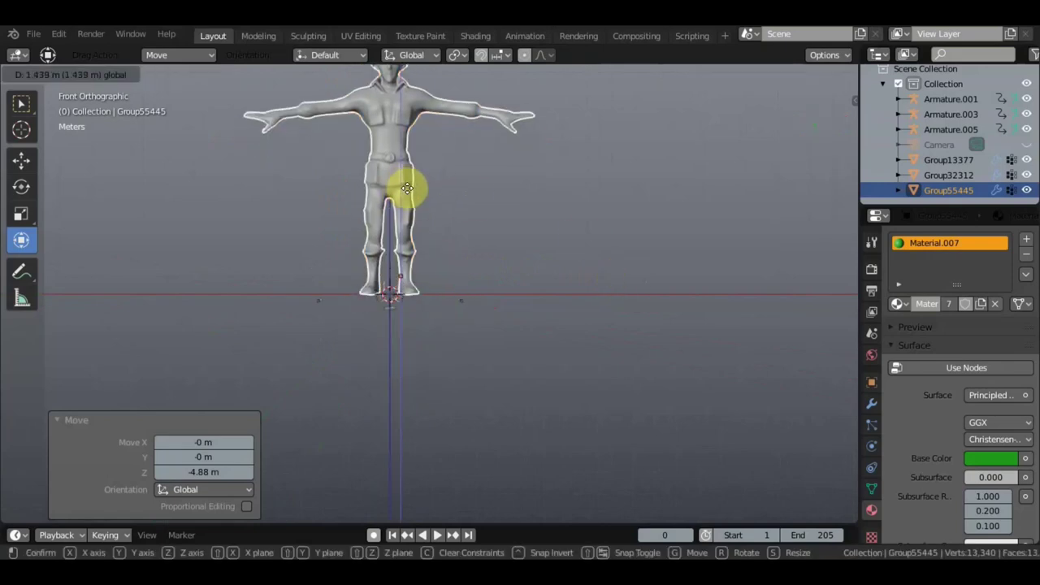
left_click(406, 187)
middle_click_drag(534, 225, 588, 334, "shift")
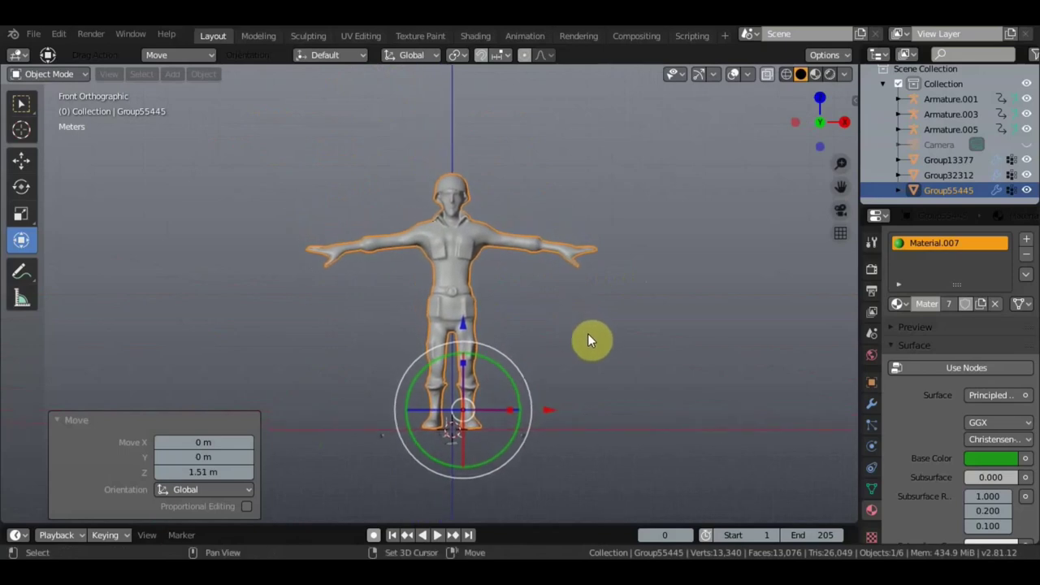
scroll(587, 332, "up", 3)
scroll(585, 321, "up", 3)
mouse_move(607, 305)
middle_mouse_down("shift")
mouse_move(567, 396)
mouse_move(569, 420)
middle_mouse_up("shift")
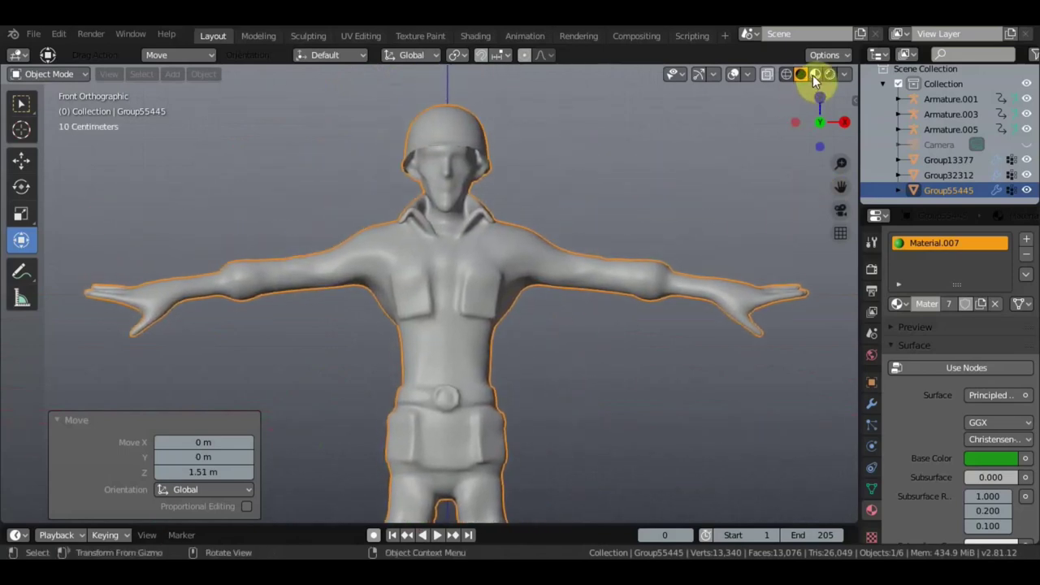
Inspect the soldier in wireframe, return to solid shading and front view, and reselect Select Box.
left_click(785, 74)
scroll(687, 209, "up", 2)
scroll(687, 210, "up", 2)
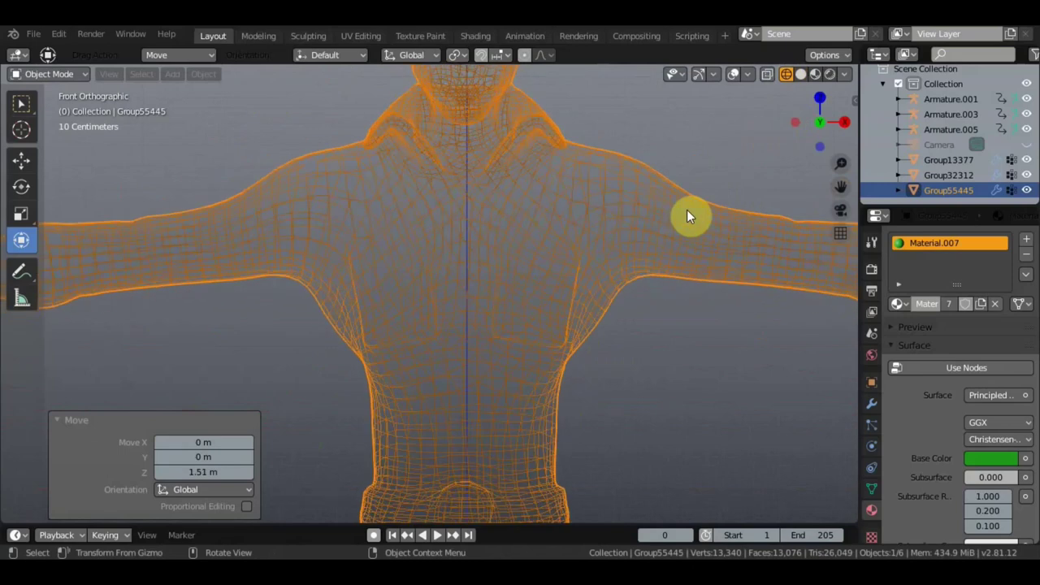
mouse_move(551, 378)
middle_mouse_down()
mouse_move(639, 377)
mouse_move(592, 394)
mouse_move(587, 412)
mouse_move(608, 437)
mouse_move(622, 399)
mouse_move(707, 365)
mouse_move(649, 354)
middle_mouse_up()
scroll(616, 394, "down", 5)
scroll(677, 369, "up", 2)
left_click(800, 74)
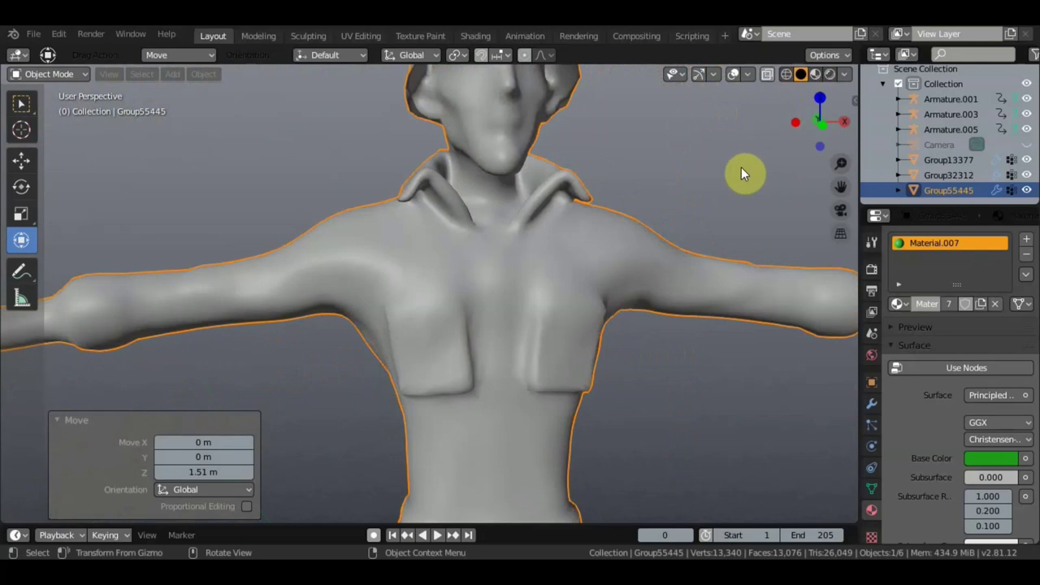
scroll(738, 168, "down", 3)
mouse_move(728, 177)
middle_mouse_down()
mouse_move(657, 220)
mouse_move(640, 172)
middle_mouse_up()
scroll(654, 220, "down", 3)
mouse_move(624, 242)
middle_mouse_down()
mouse_move(596, 305)
mouse_move(588, 295)
middle_mouse_up()
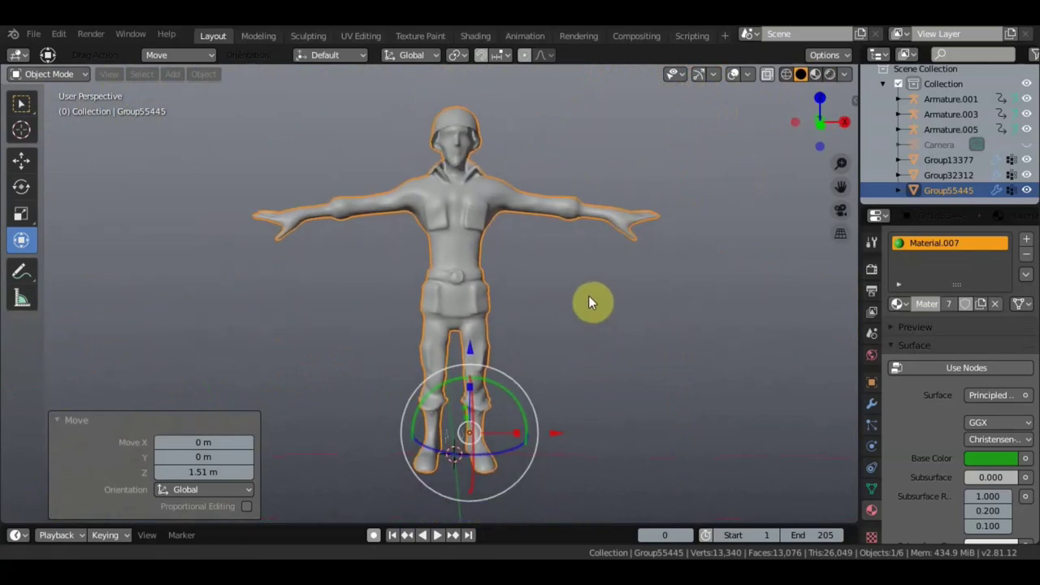
key("KP_1")
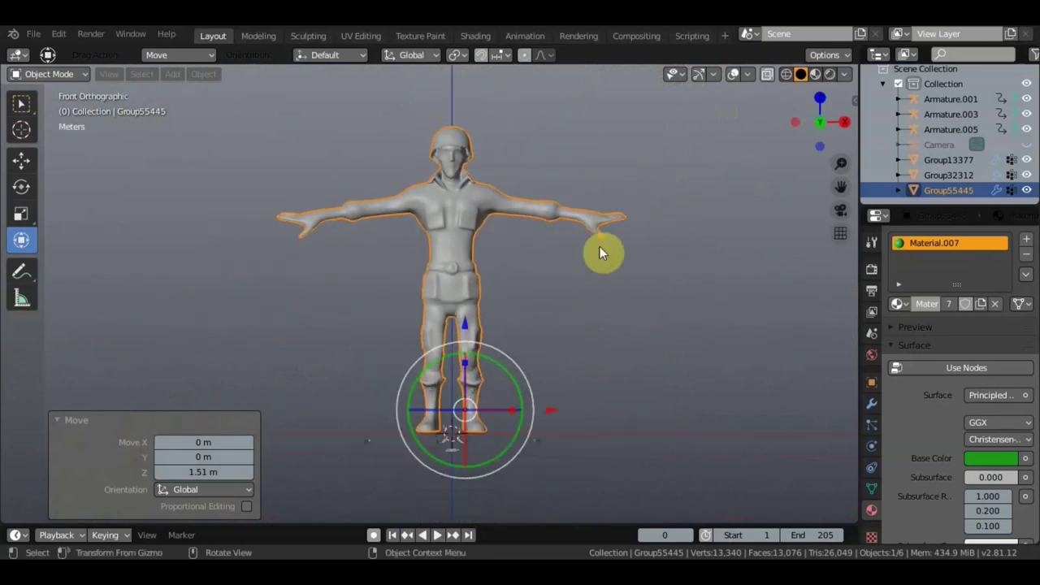
left_click(22, 103)
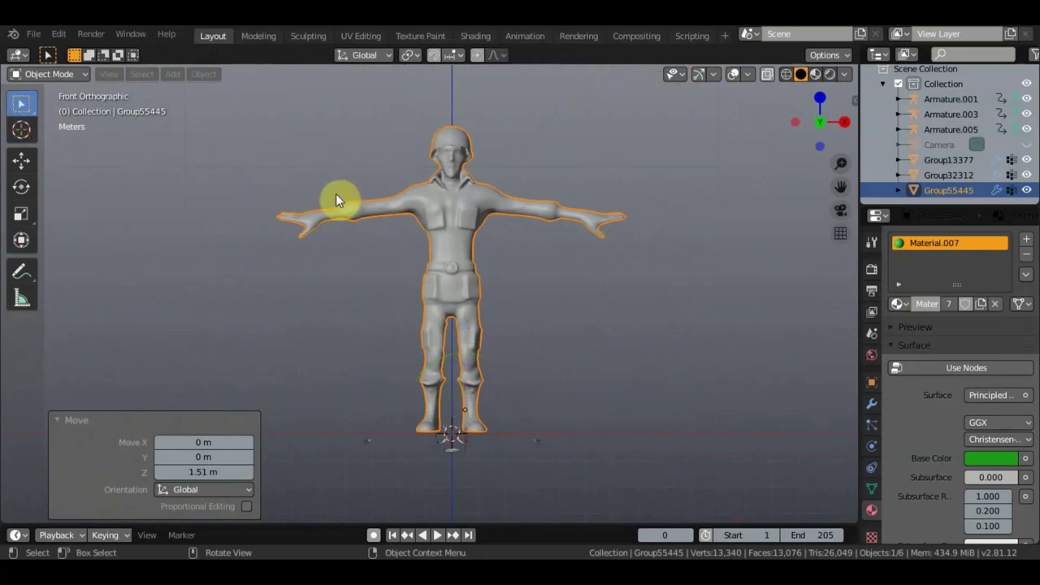
Add a single-bone armature, scale it to 3.025 and raise it 10 m onto the soldier.
left_click(169, 76)
mouse_move(200, 189)
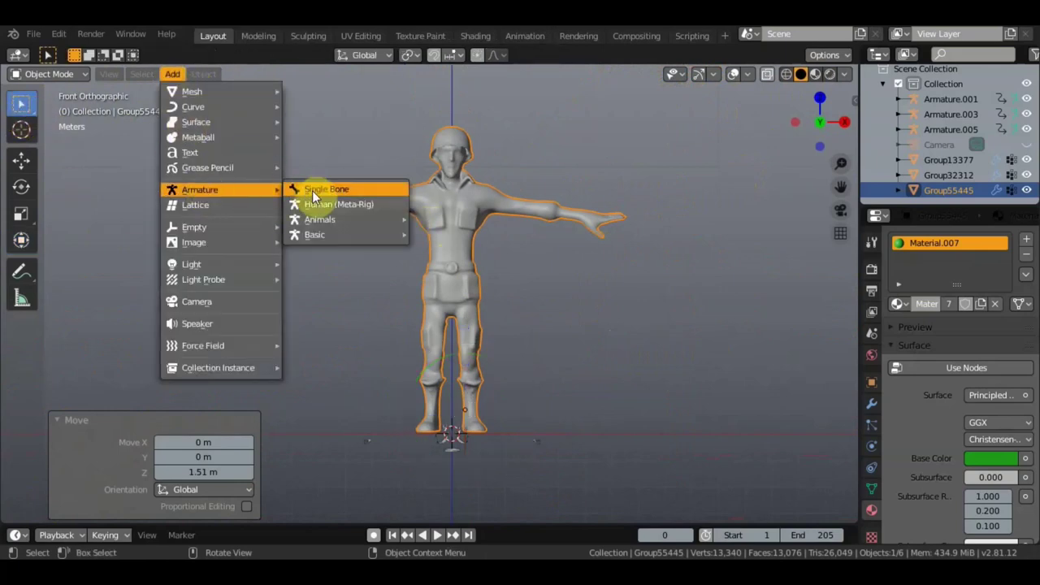
left_click(316, 189)
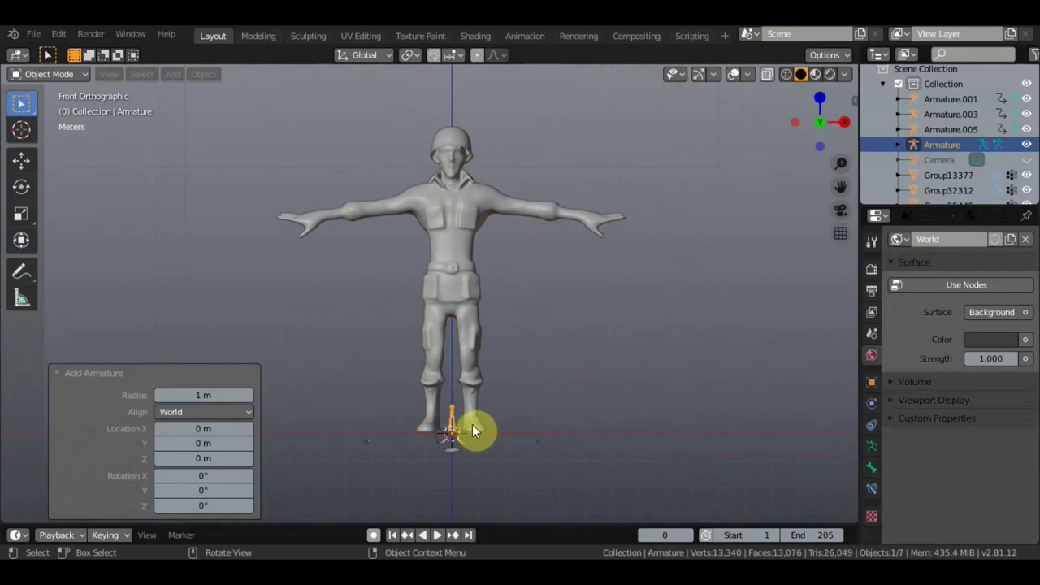
key("s")
left_click(504, 428)
key("g")
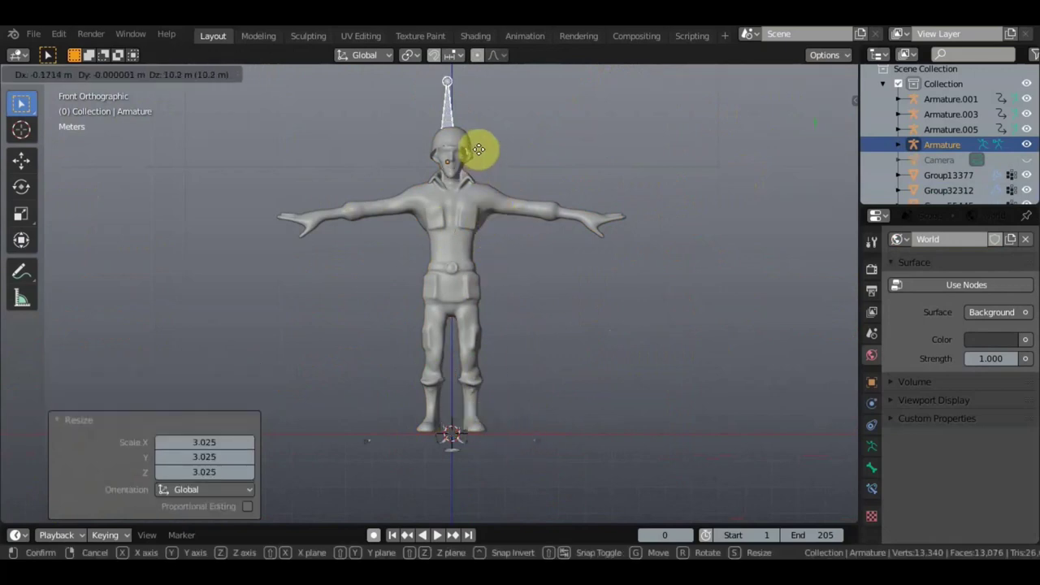
left_click(479, 149)
mouse_move(480, 154)
middle_mouse_down()
mouse_move(610, 195)
mouse_move(500, 209)
middle_mouse_up()
Box-select and delete the two small stray objects near the soldier's feet.
left_click(502, 241)
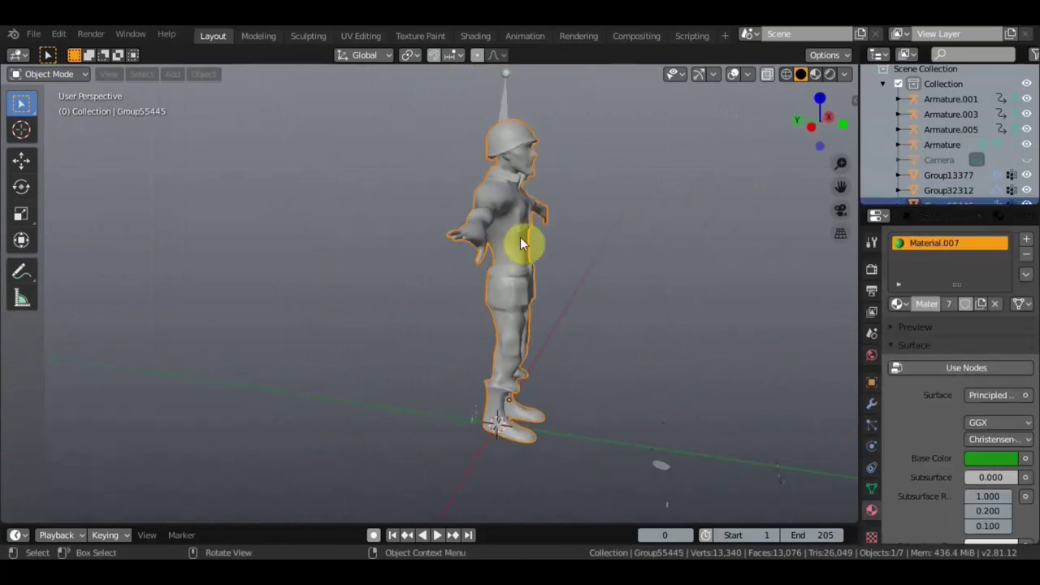
scroll(532, 256, "down", 1)
left_click_drag(654, 488, 573, 387)
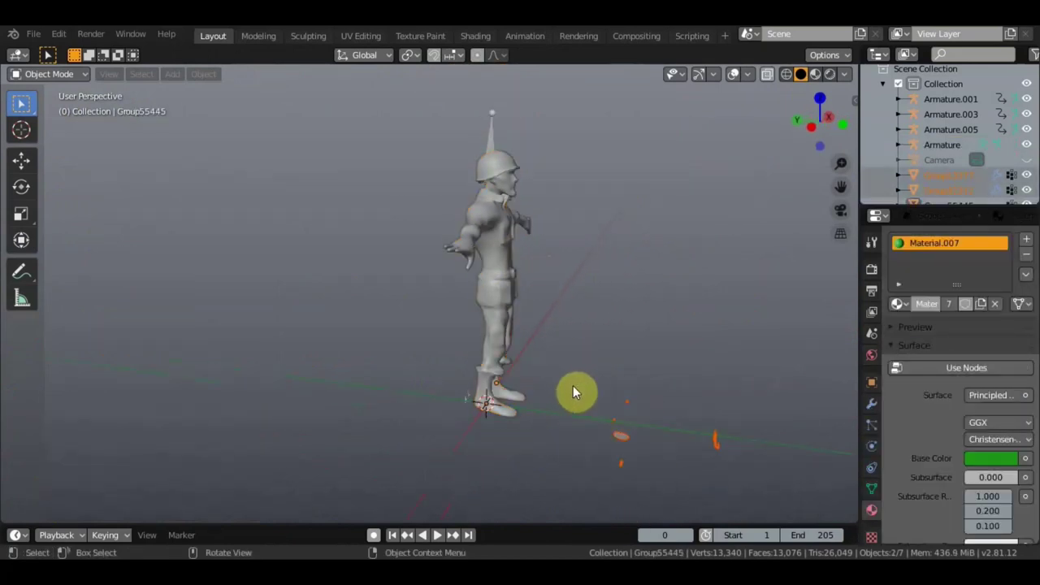
key("Delete")
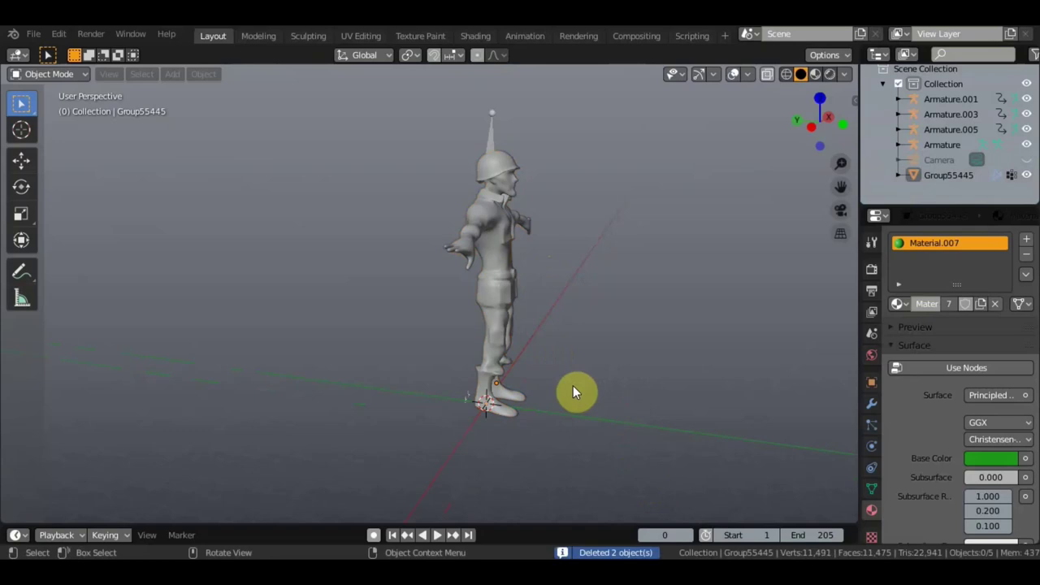
Select the soldier mesh, then add the armature as the active object.
middle_click_drag(591, 291, 593, 355)
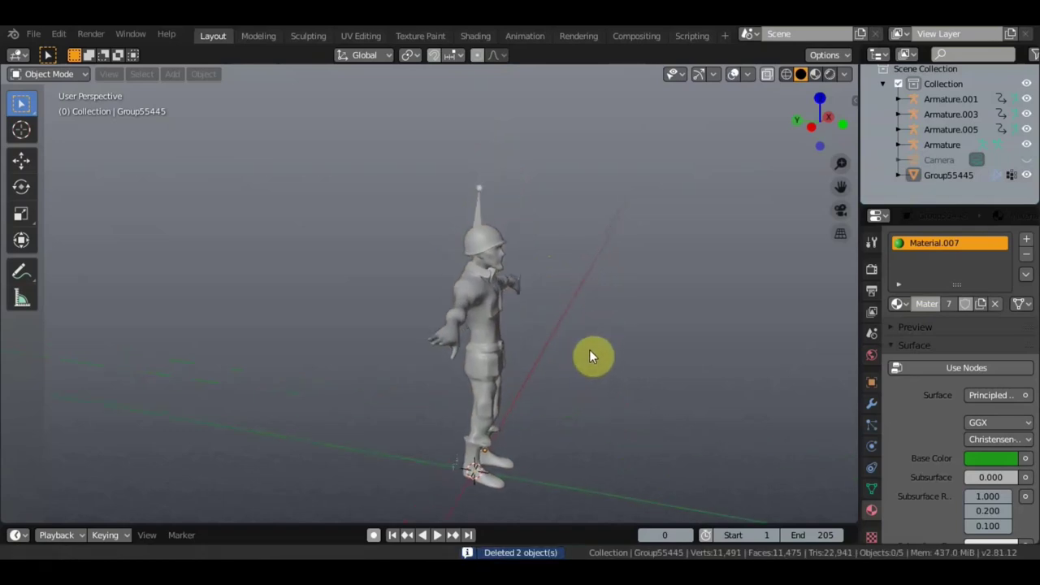
scroll(566, 303, "up", 2)
left_click(507, 226)
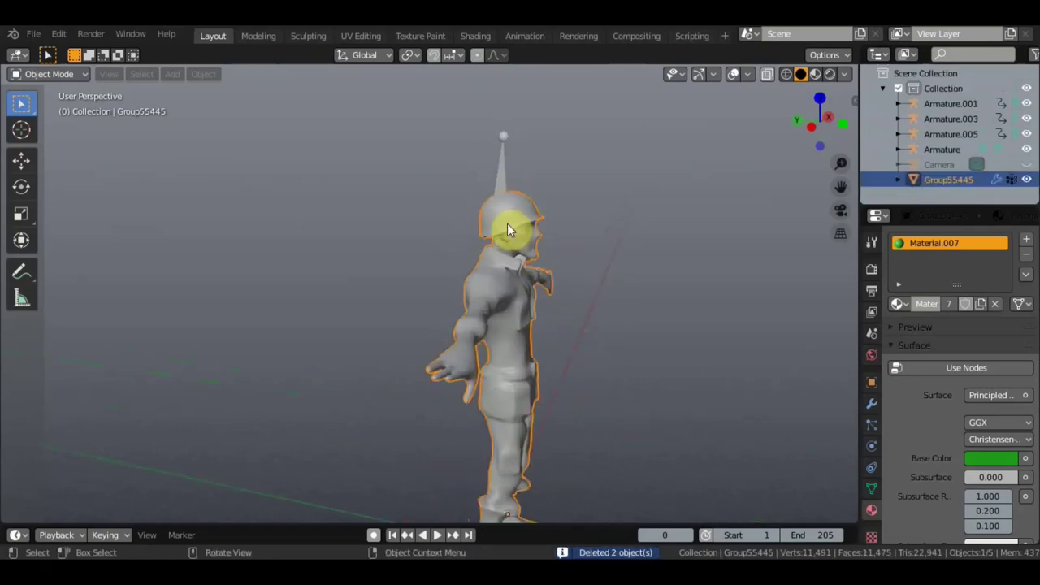
left_click(500, 173, "shift")
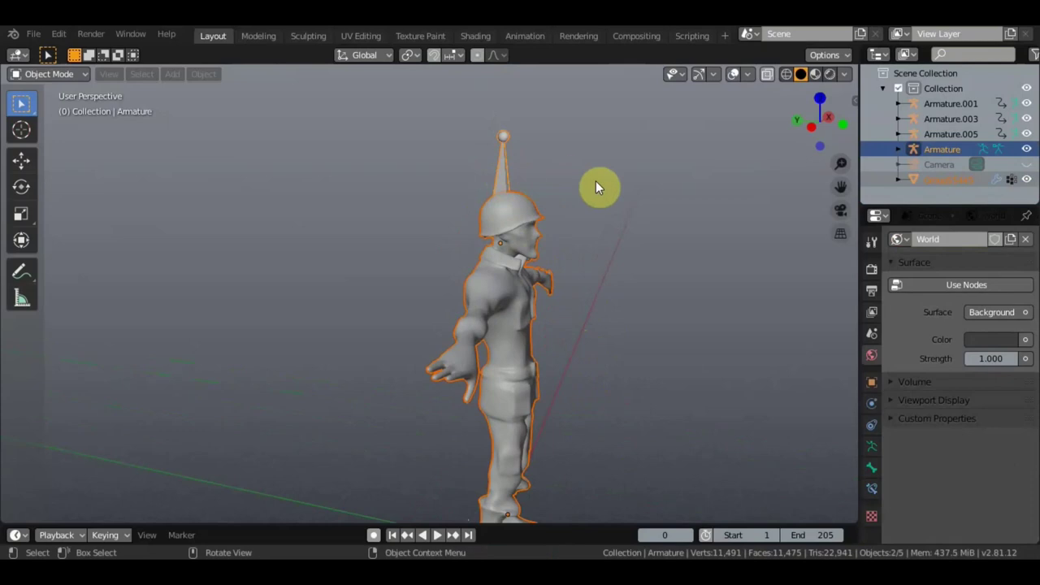
Parent the soldier mesh to the armature With Automatic Weights, then switch the armature to Pose Mode.
key("ctrl+p")
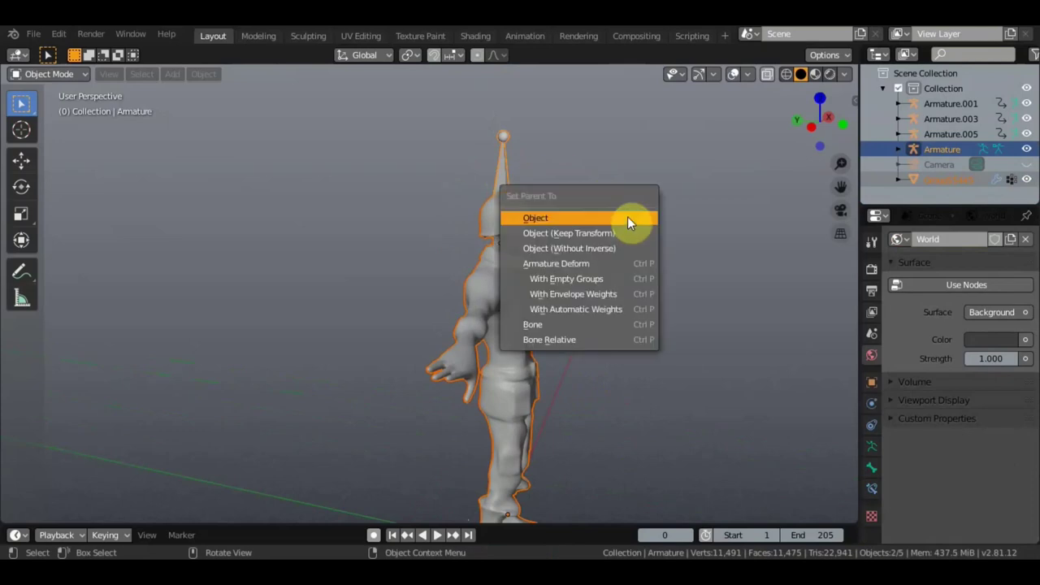
left_click(583, 309)
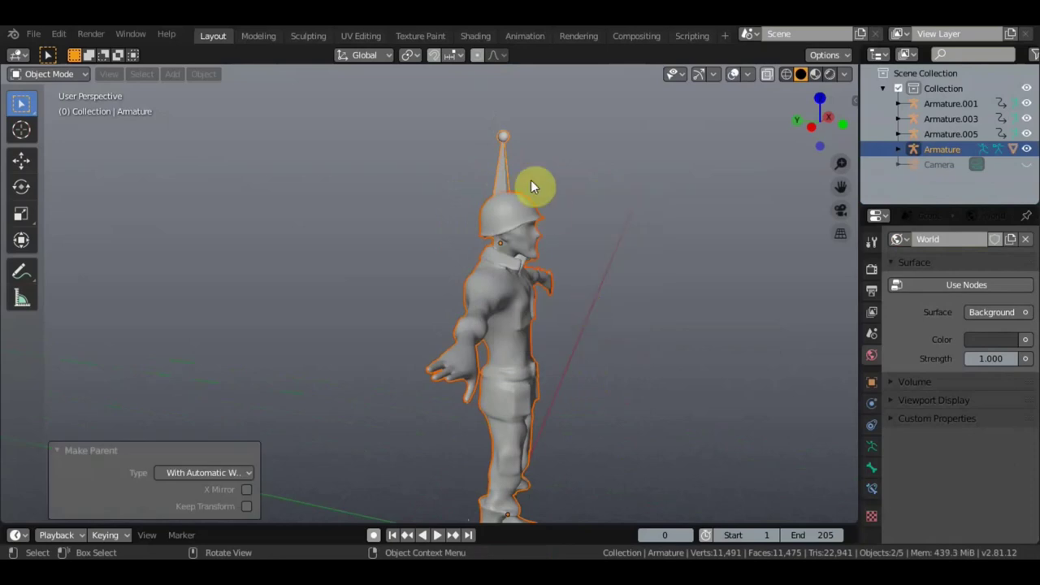
left_click(501, 172)
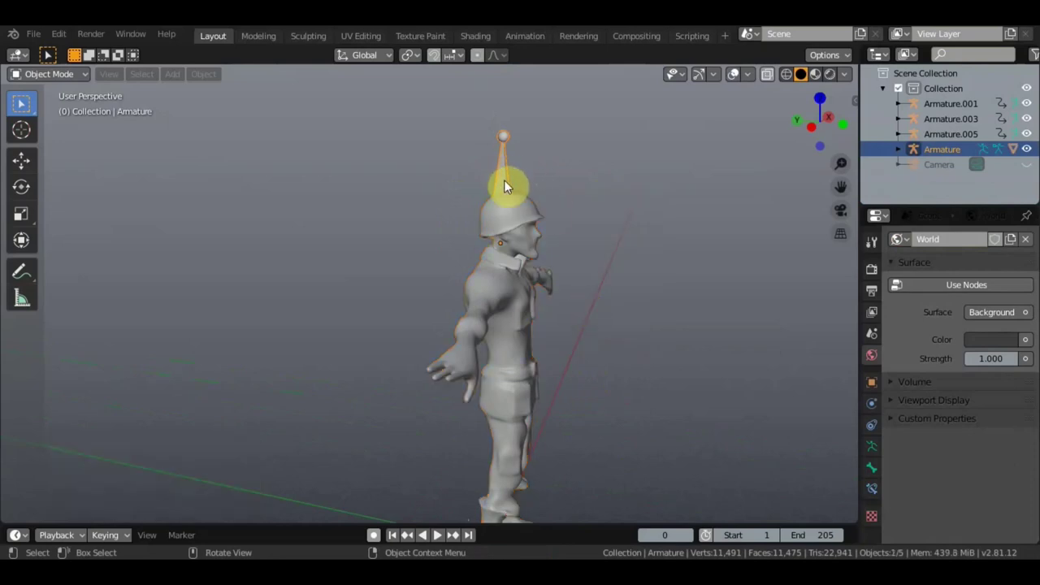
left_click(80, 74)
left_click(69, 123)
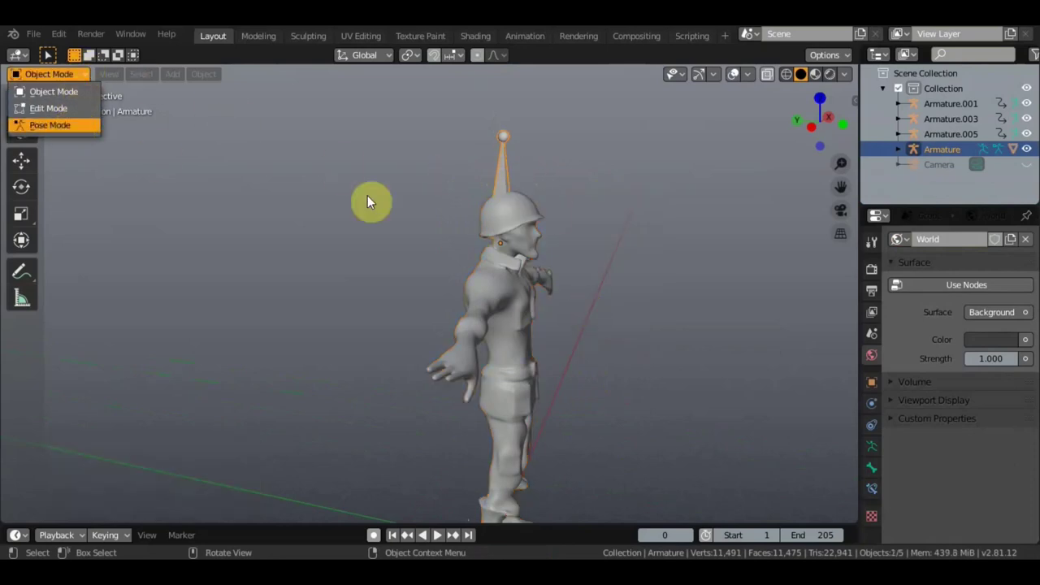
Rotate the bone to test the soldier's deformation, returning it near upright.
left_click(503, 177)
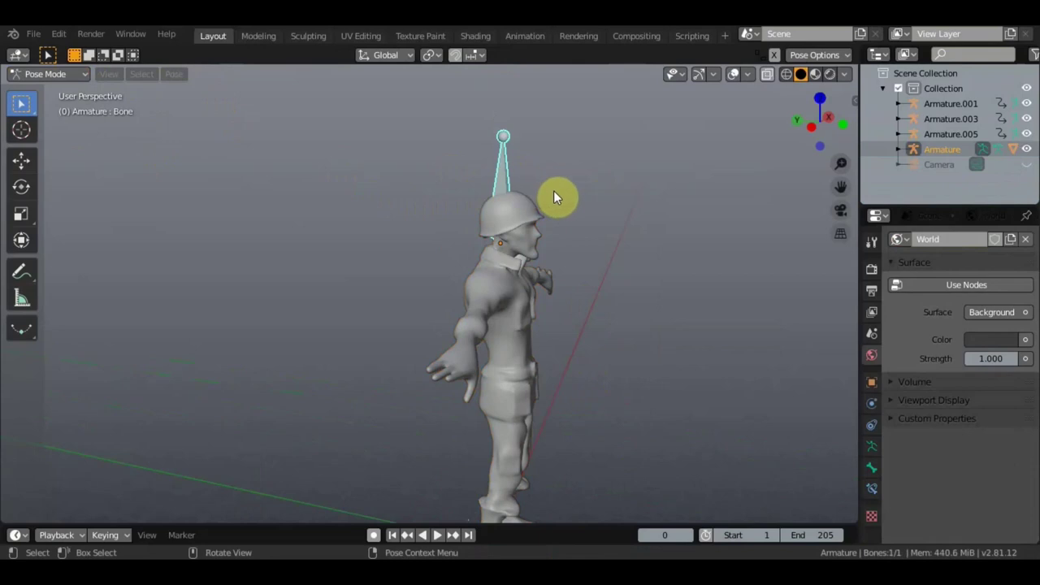
key("r")
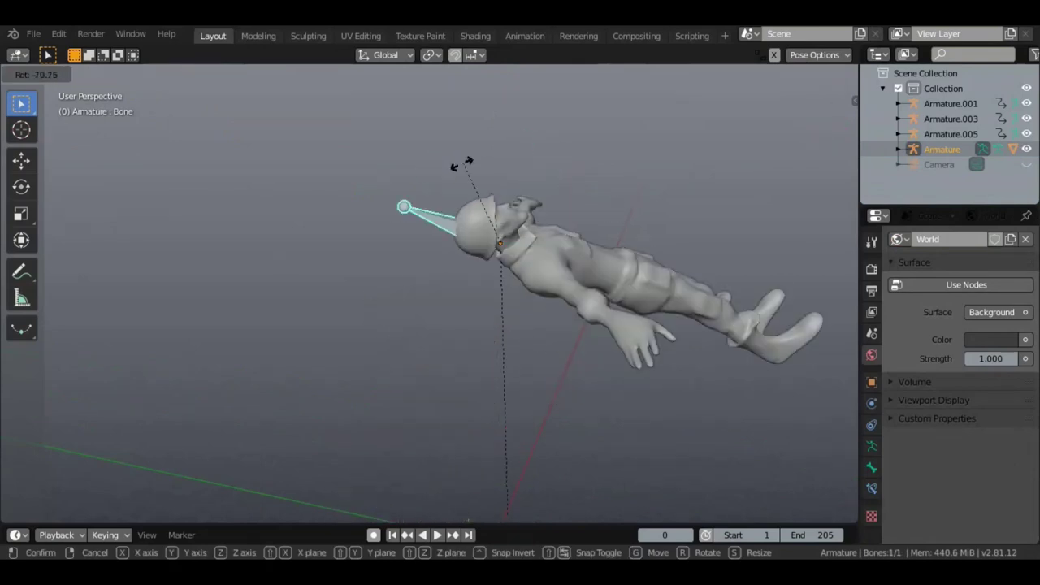
left_click(561, 168)
Orbit and zoom around the rigged character to inspect the head from below.
middle_click_drag(542, 208, 484, 207)
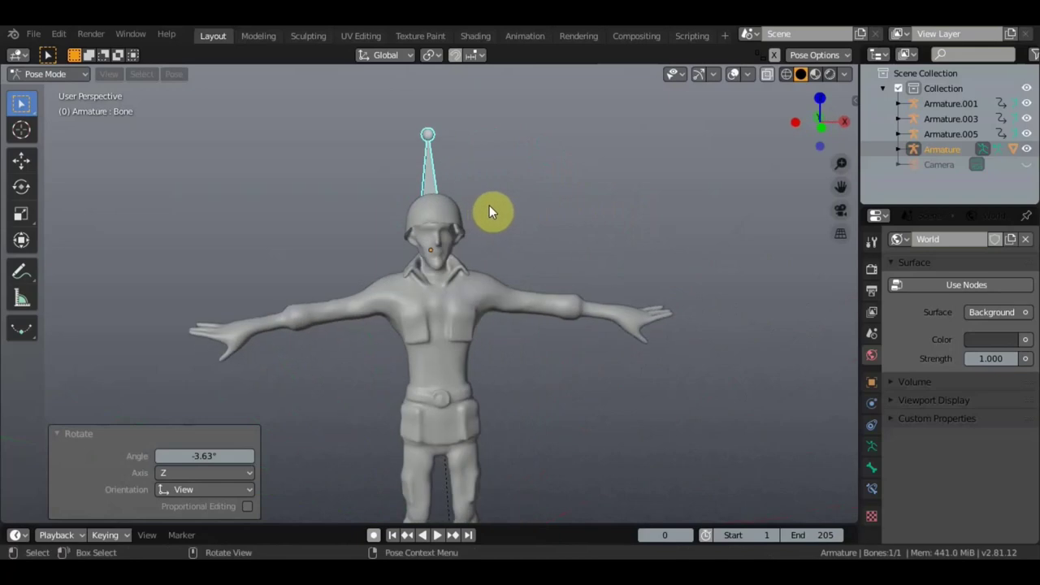
scroll(489, 204, "up", 3)
scroll(504, 203, "up", 3)
scroll(519, 200, "down", 3)
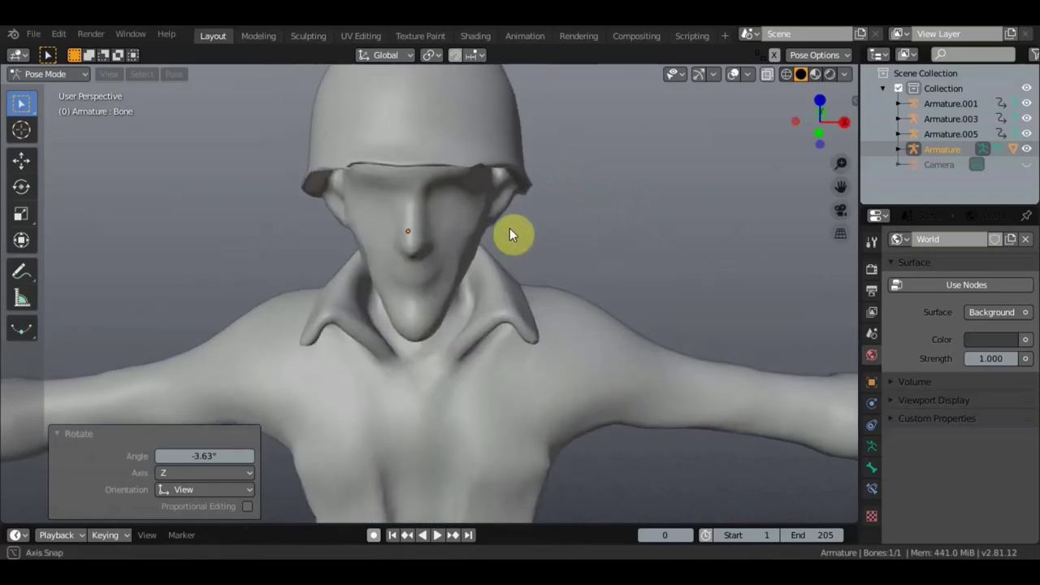
middle_click_drag(491, 211, 514, 236)
scroll(514, 235, "up", 3)
scroll(512, 206, "down", 4)
scroll(512, 206, "down", 3)
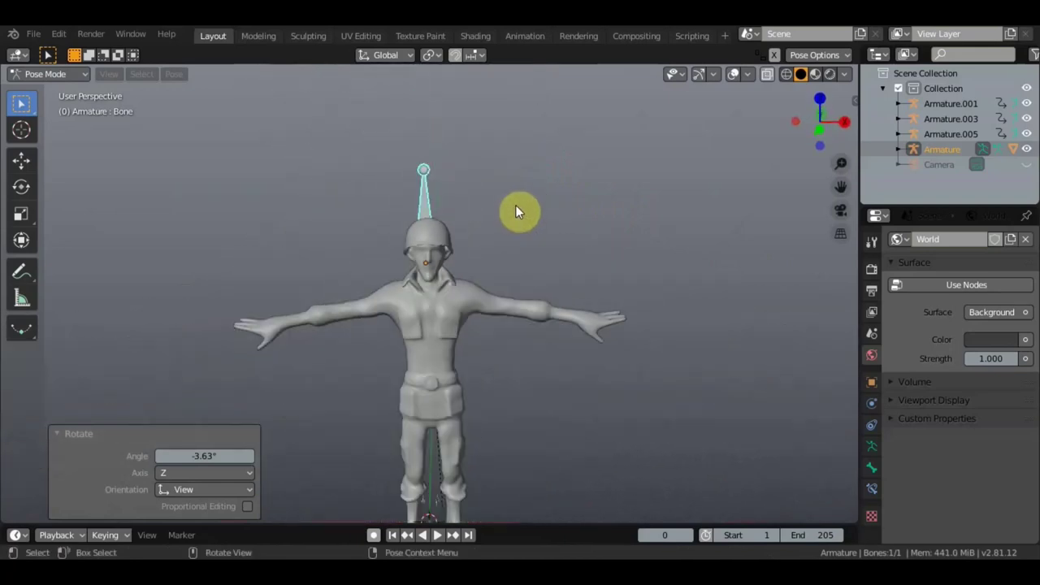
scroll(524, 202, "down", 1)
scroll(536, 236, "down", 1)
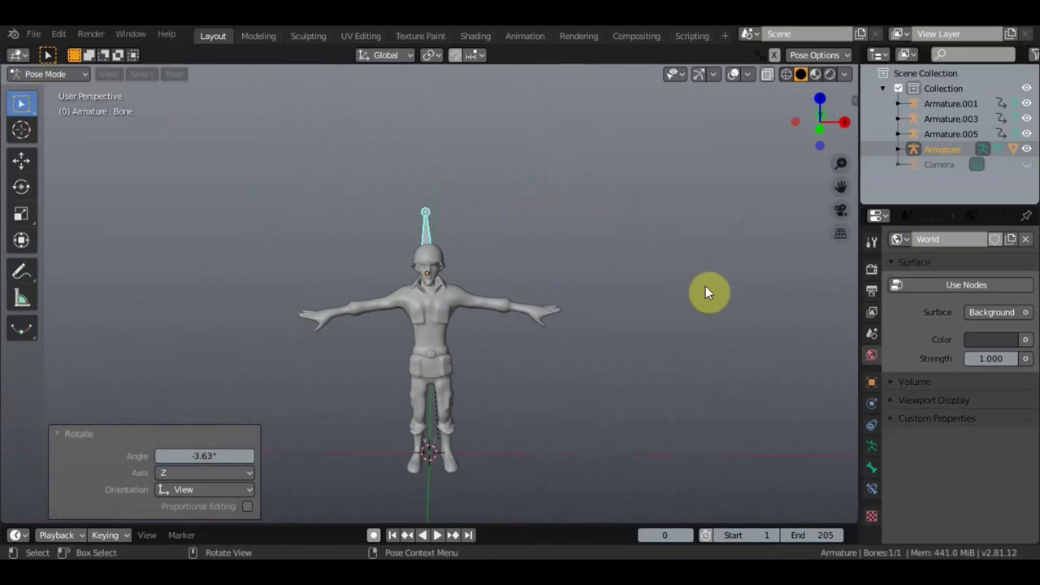
mouse_move(458, 242)
middle_mouse_down()
mouse_move(483, 216)
mouse_move(485, 225)
middle_mouse_up()
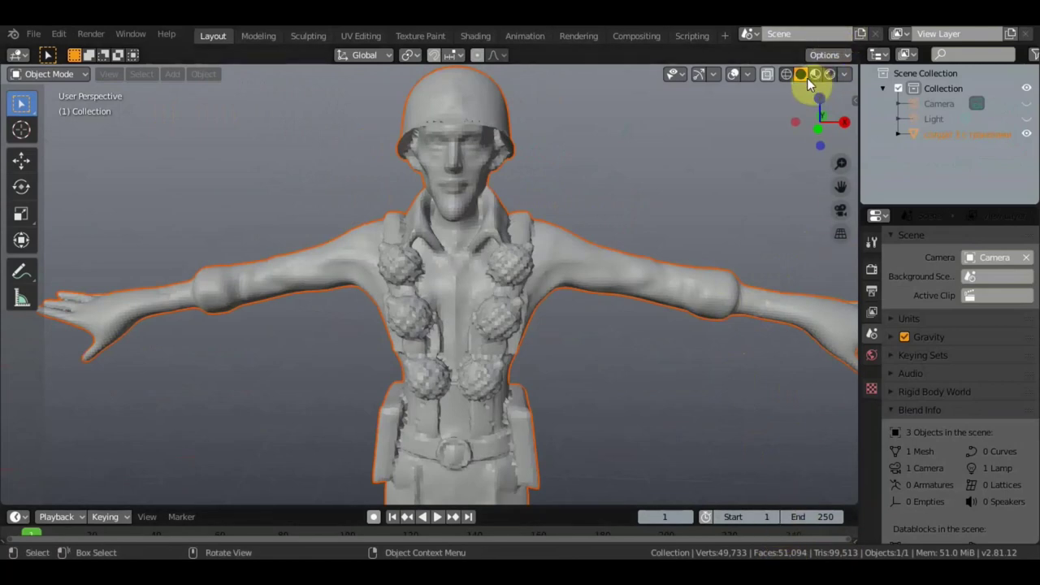
Switch to wireframe shading and inspect the helmet and the full T-pose figure.
left_click(787, 73)
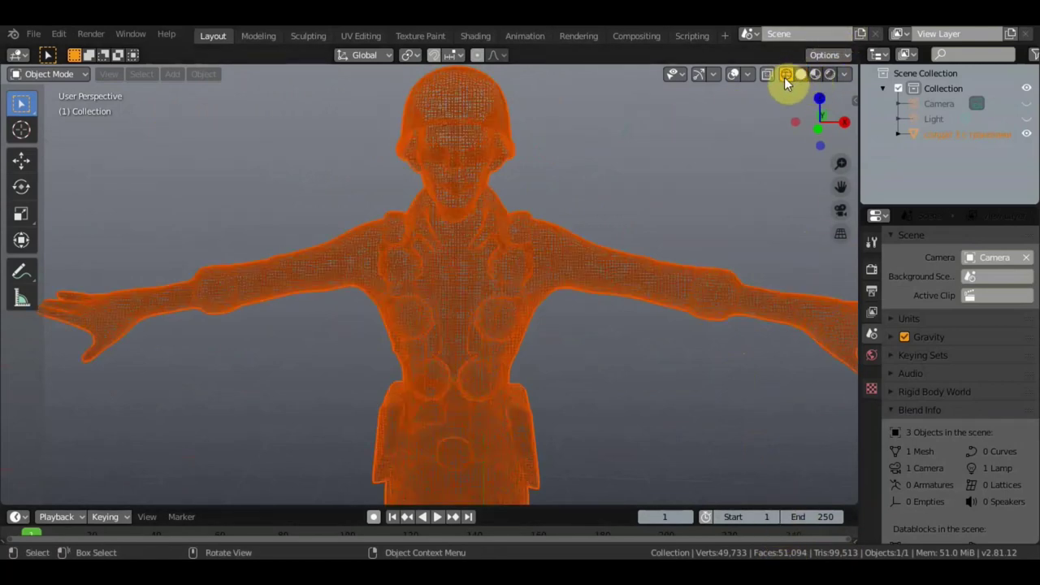
scroll(707, 183, "up", 4)
middle_click_drag(740, 149, 703, 334, "shift")
scroll(675, 294, "up", 2)
middle_click_drag(676, 289, 673, 288)
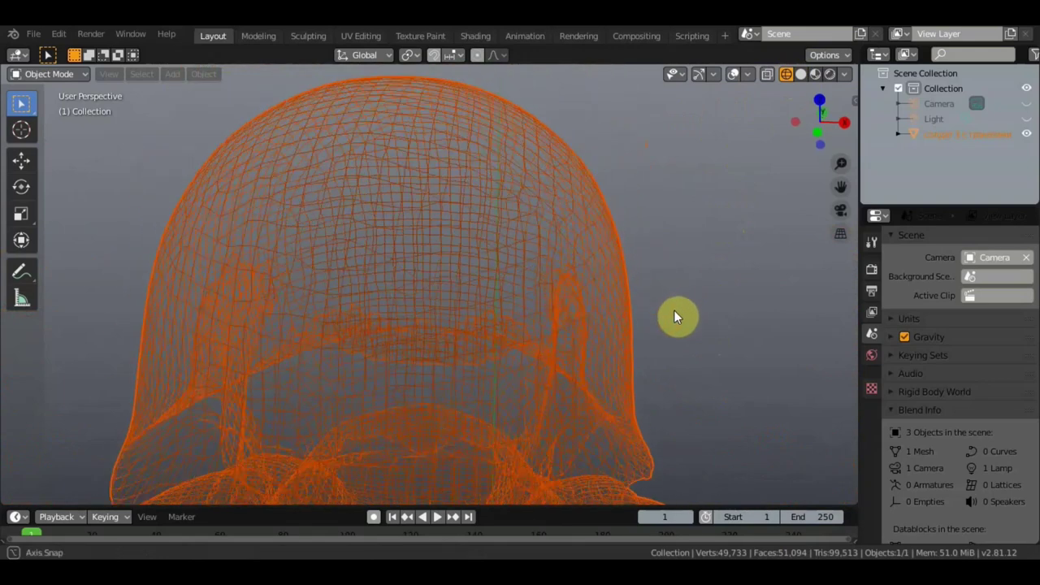
scroll(674, 291, "down", 5)
scroll(665, 313, "down", 2)
middle_click_drag(655, 329, 679, 217, "shift")
Set a straight front orthographic view, center the figure, and make the soldier mesh active.
key("KP_1")
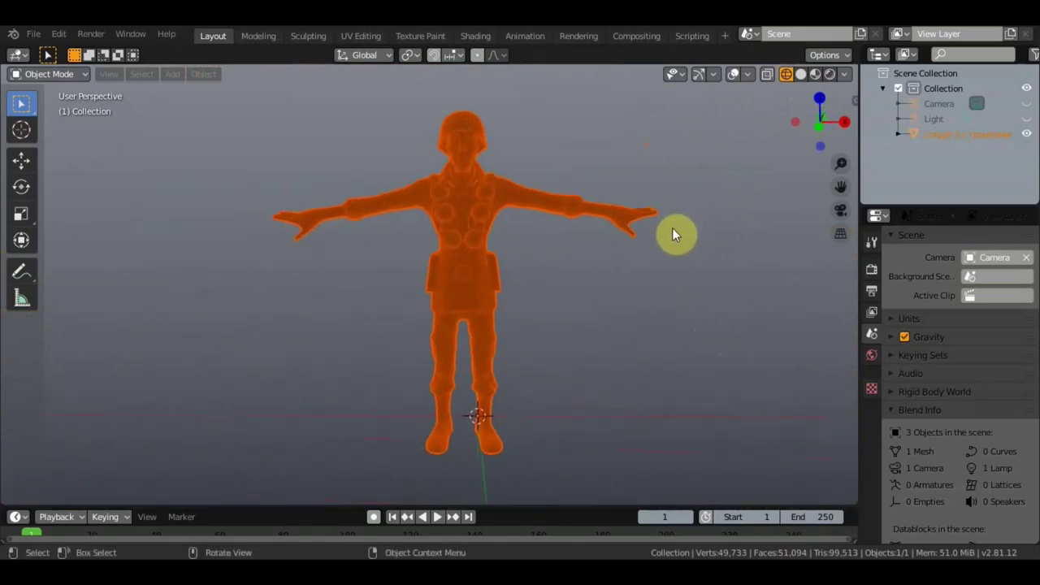
key("KP_5")
scroll(699, 227, "up", 1)
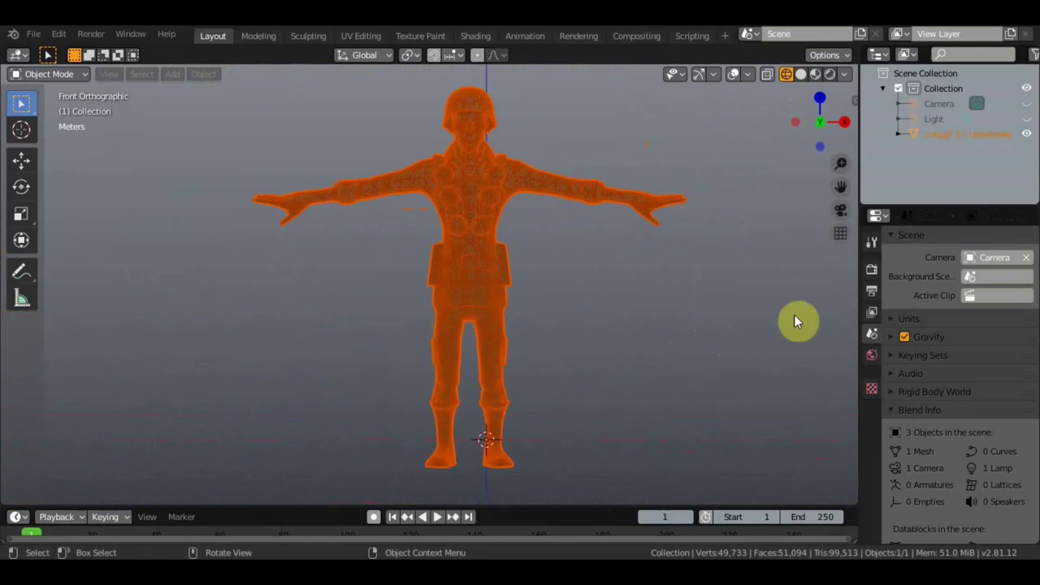
mouse_move(741, 316)
middle_mouse_down("shift")
mouse_move(732, 340)
mouse_move(732, 325)
middle_mouse_up("shift")
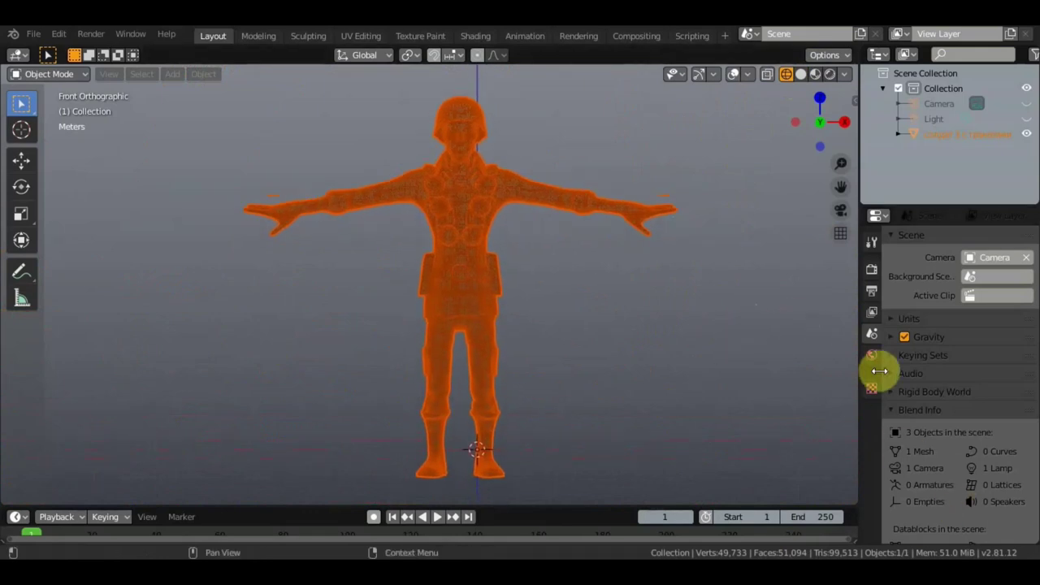
left_click(490, 290)
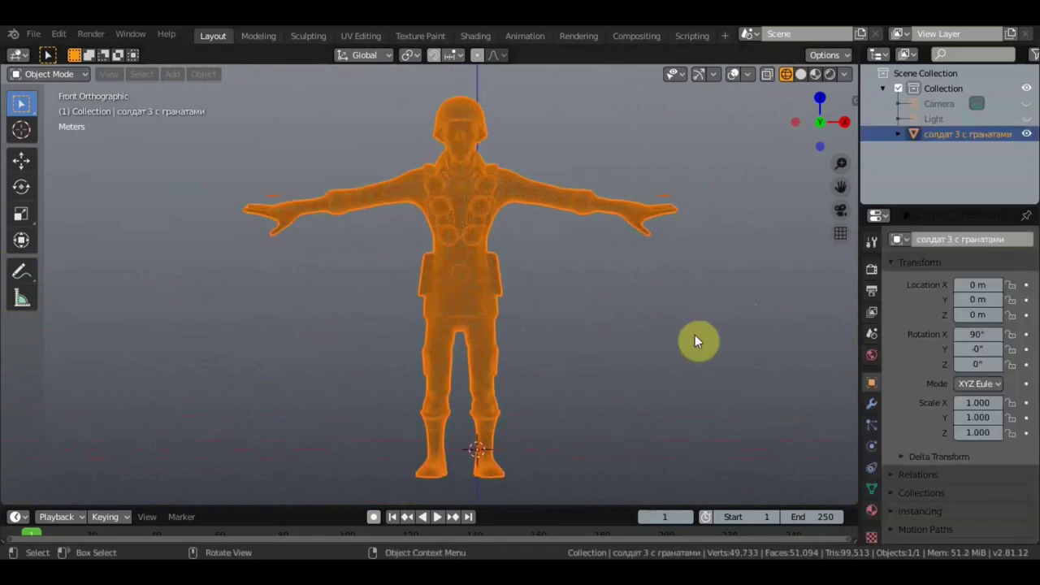
Add a Decimate modifier and drag its ratio to 0.1868, cutting faces from 51,094 to 16,355.
left_click(872, 404)
left_click(928, 241)
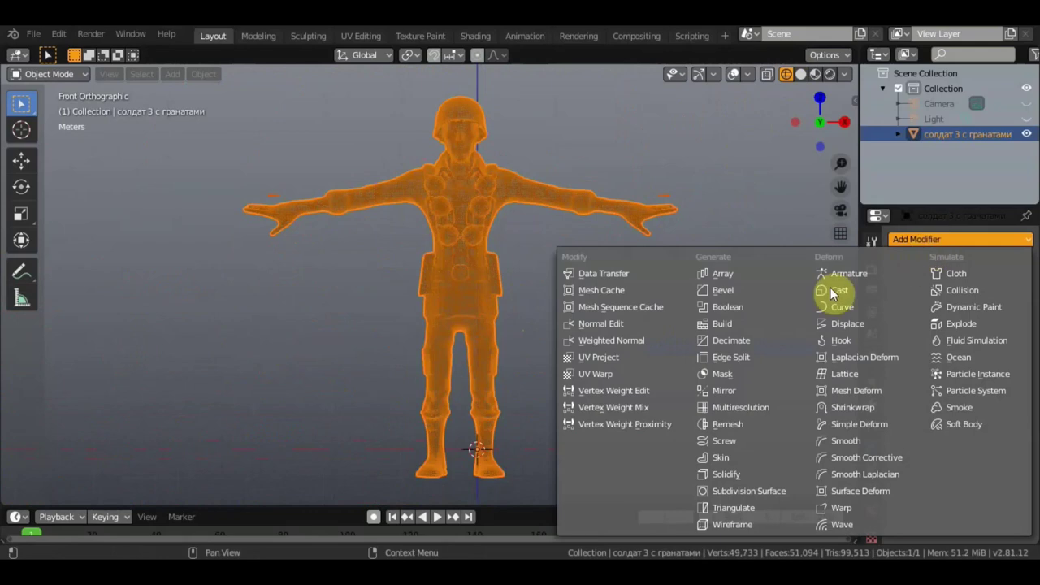
left_click(745, 340)
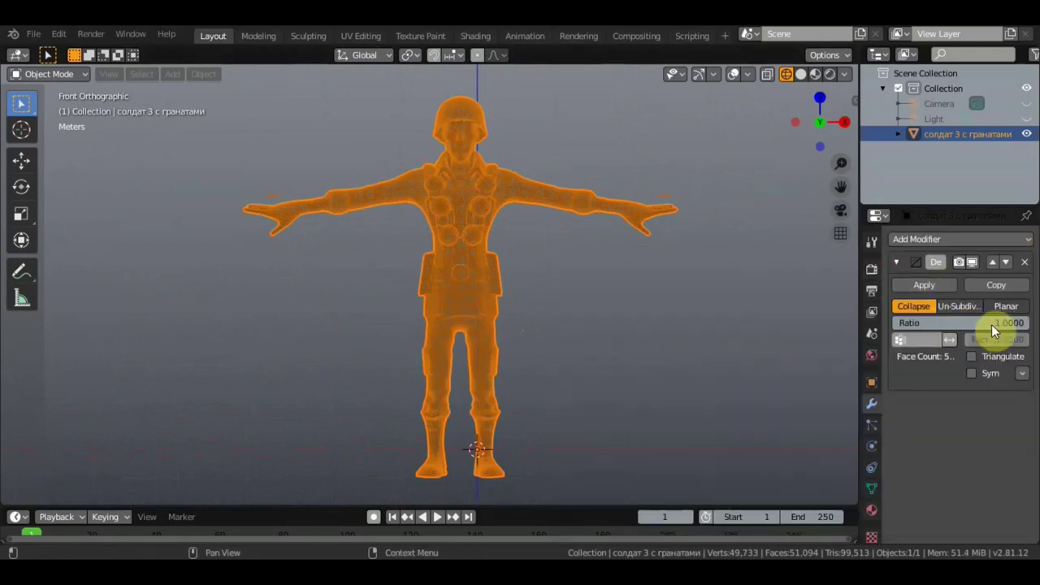
left_click_drag(994, 323, 986, 323)
left_click_drag(999, 322, 918, 322)
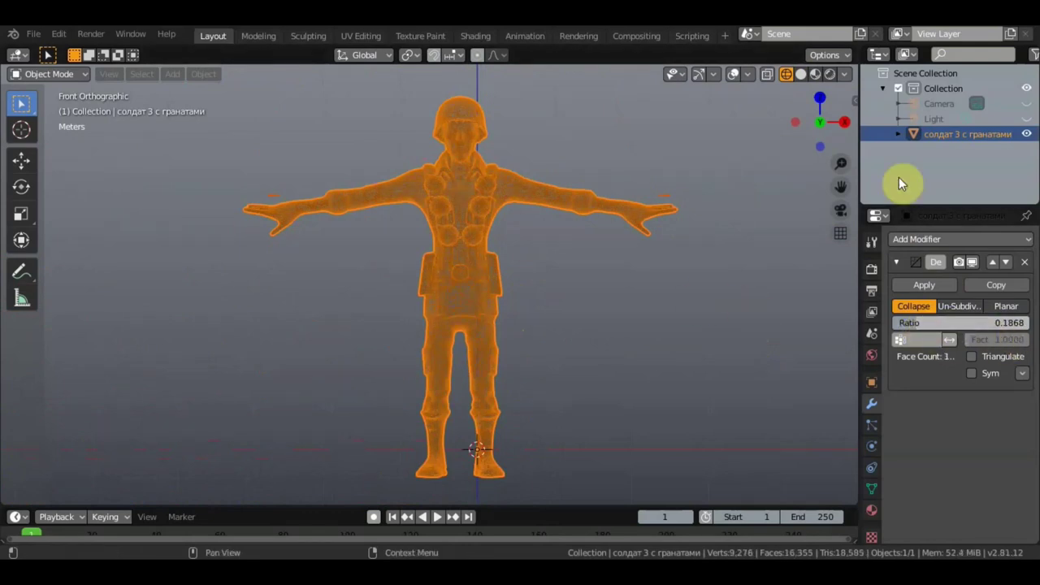
left_click(800, 74)
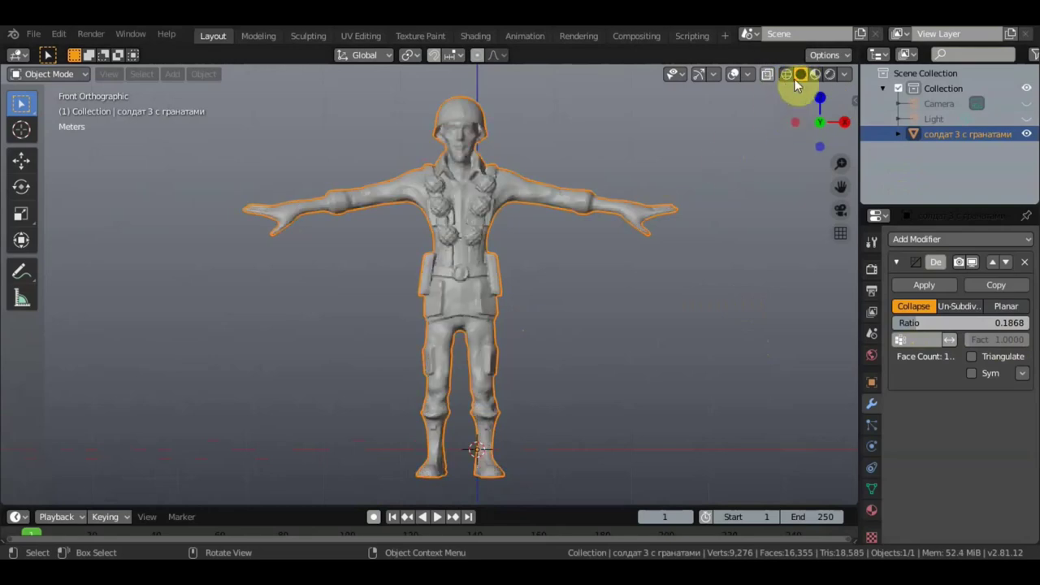
Zoom in on the head and inspect the decimated topology in wireframe.
scroll(702, 167, "up", 2)
scroll(701, 168, "up", 3)
middle_click_drag(702, 186, 678, 416, "shift")
scroll(679, 196, "up", 3)
scroll(673, 204, "up", 2)
mouse_move(659, 205)
middle_mouse_down()
mouse_move(630, 232)
mouse_move(669, 186)
mouse_move(660, 272)
mouse_move(668, 290)
mouse_move(675, 241)
mouse_move(780, 232)
mouse_move(702, 233)
middle_mouse_up()
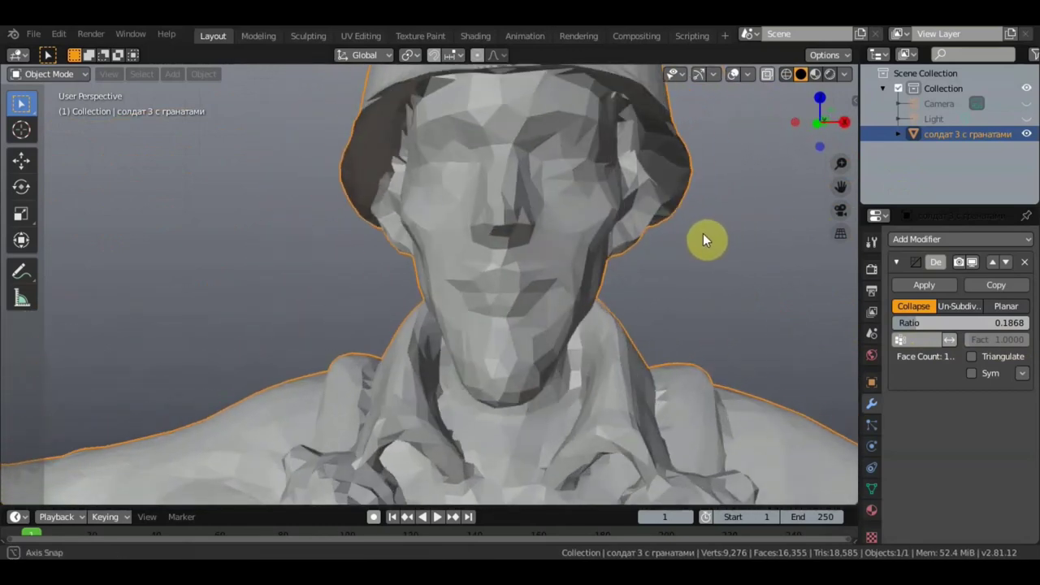
left_click(785, 74)
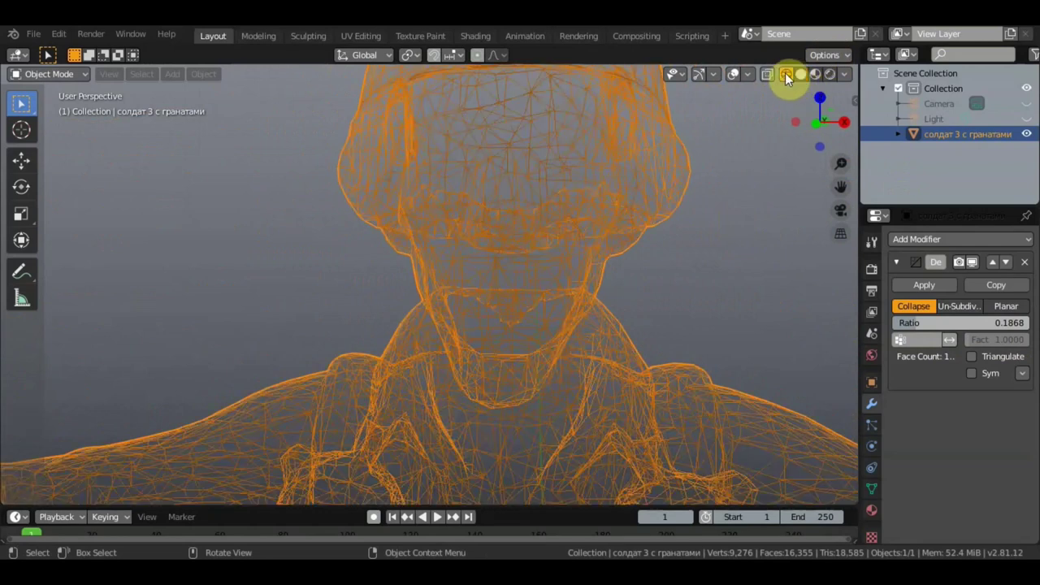
scroll(709, 318, "down", 4)
mouse_move(709, 299)
middle_mouse_down()
mouse_move(697, 283)
mouse_move(692, 334)
mouse_move(680, 318)
mouse_move(696, 269)
mouse_move(718, 276)
middle_mouse_up()
scroll(693, 282, "down", 2)
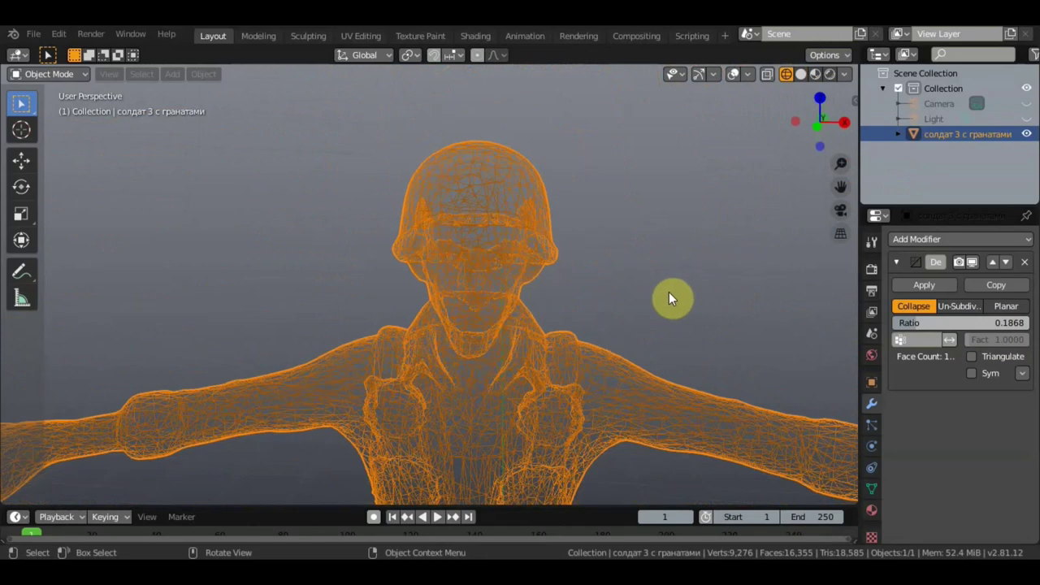
Apply the Decimate modifier, leaving 9,276 vertices, and view the full soldier in solid shading.
left_click(910, 286)
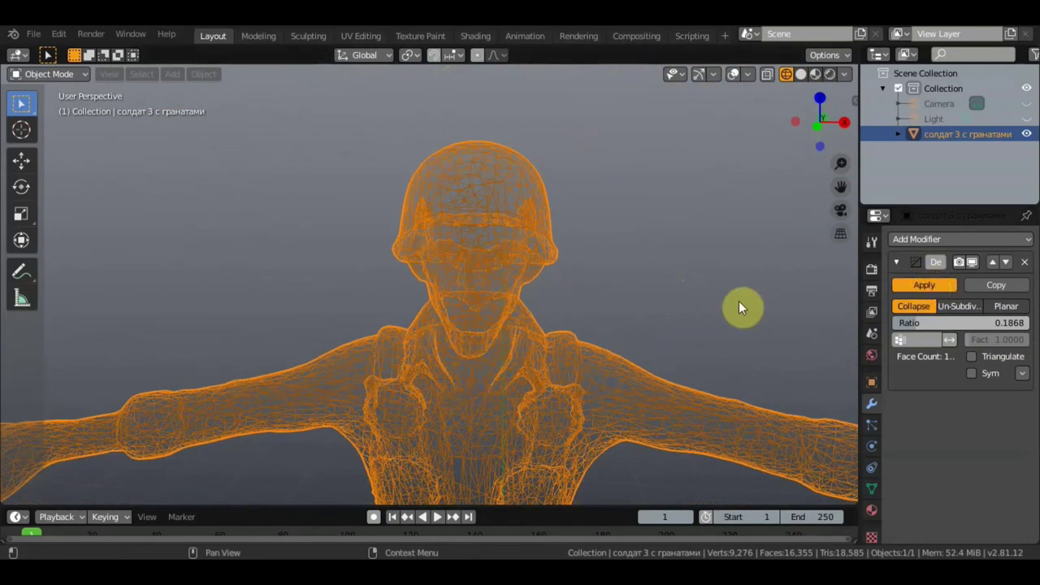
left_click(801, 74)
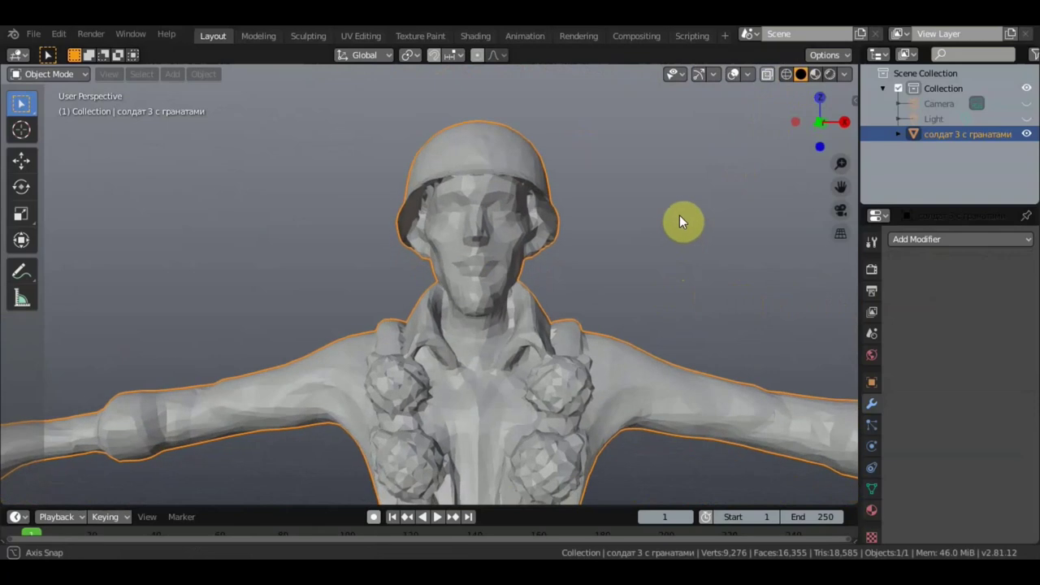
scroll(674, 235, "down", 3)
scroll(661, 262, "down", 3)
scroll(674, 260, "down", 2, "shift")
scroll(678, 260, "up", 2)
scroll(670, 268, "up", 1)
scroll(662, 259, "down", 1, "shift")
scroll(660, 242, "down", 2)
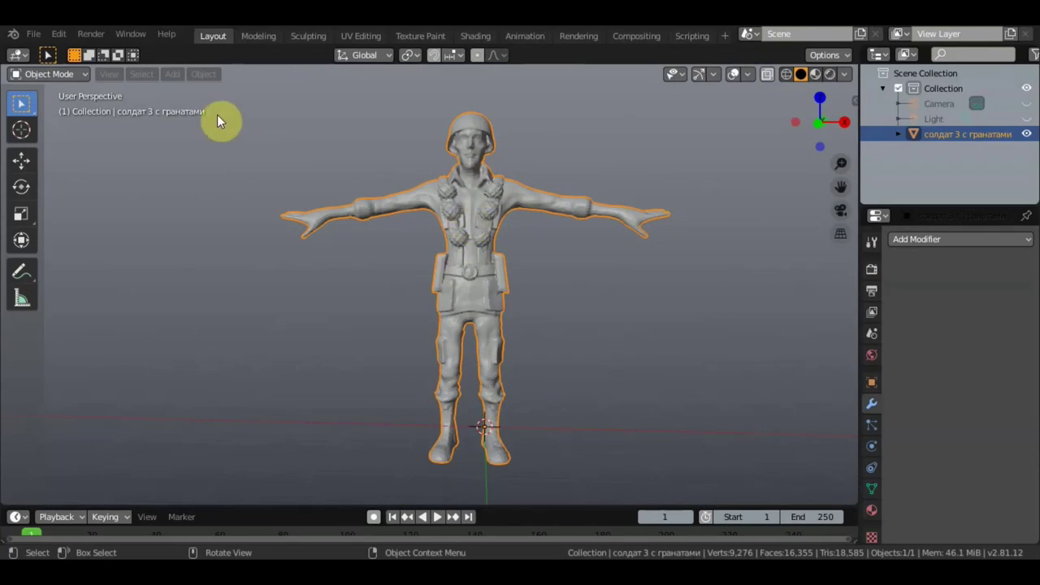
Add a single-bone armature, scale it to 11.712 and raise it to Z 38.623 inside the head.
left_click(175, 74)
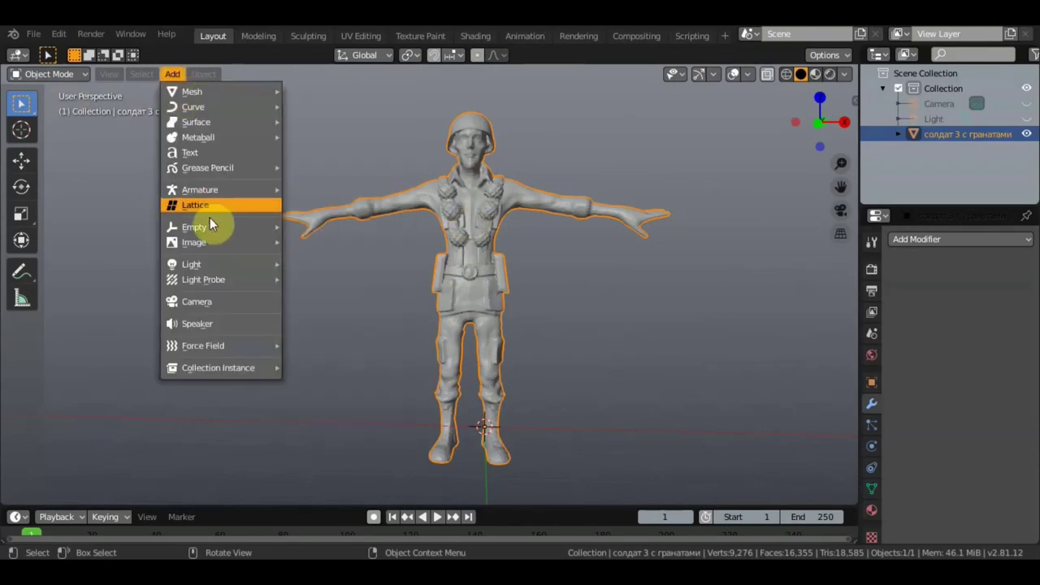
mouse_move(200, 189)
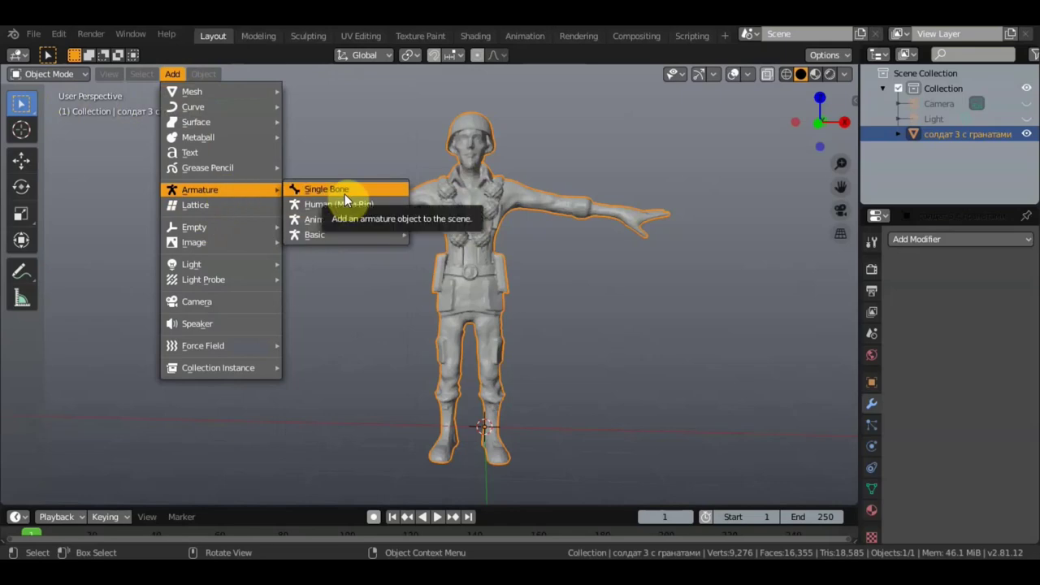
left_click(344, 195)
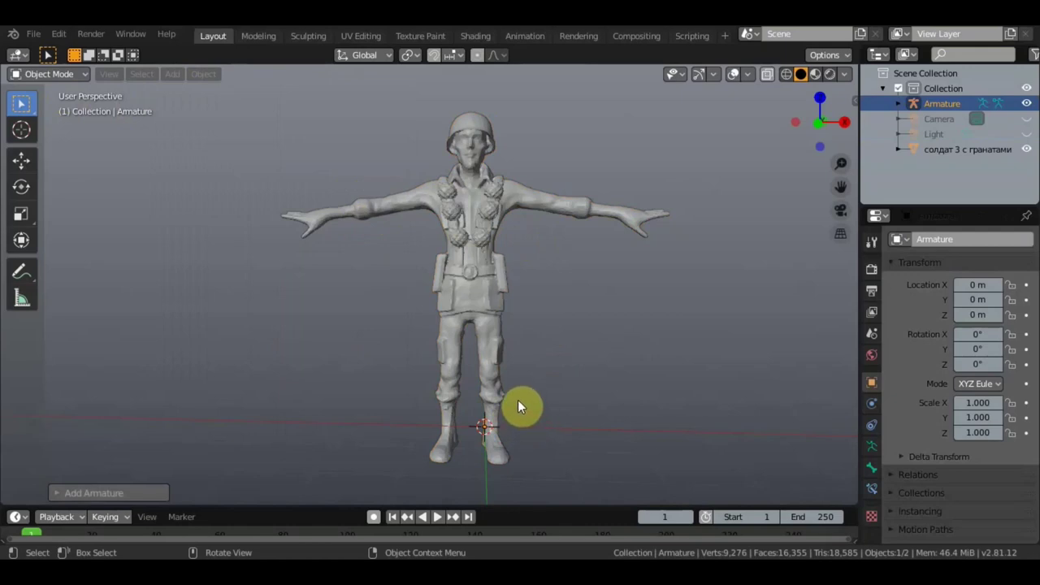
key("s")
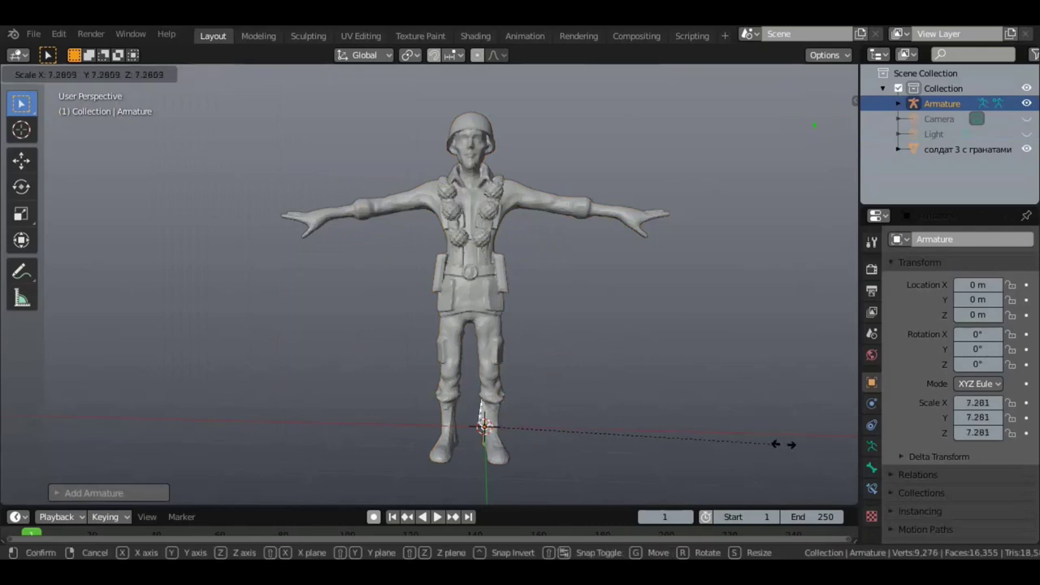
left_click(93, 446)
key("KP_1")
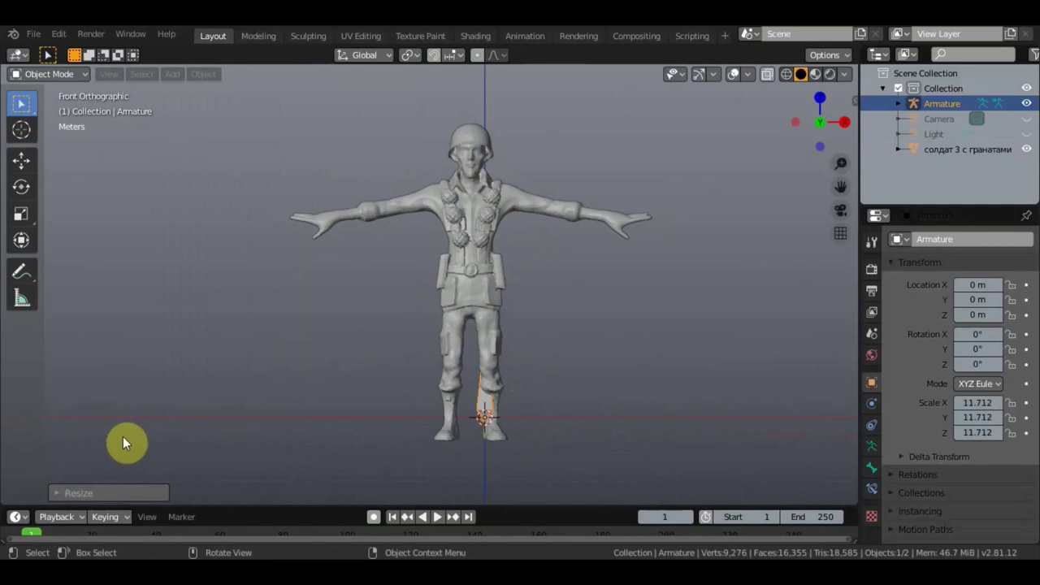
key("g")
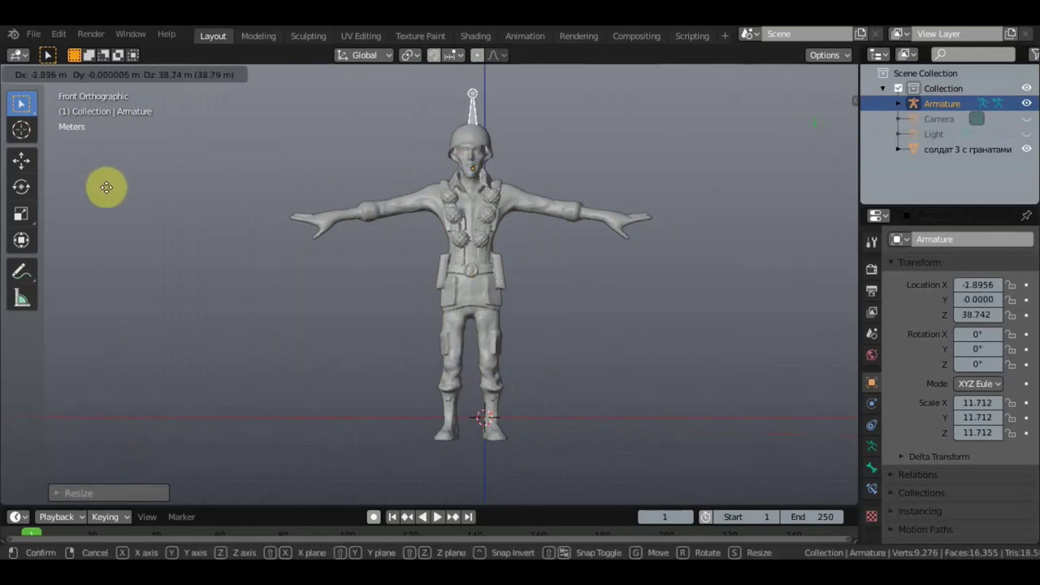
left_click(104, 187)
mouse_move(203, 225)
middle_mouse_down()
mouse_move(281, 235)
mouse_move(505, 209)
mouse_move(626, 158)
mouse_move(627, 306)
mouse_move(466, 225)
middle_mouse_up()
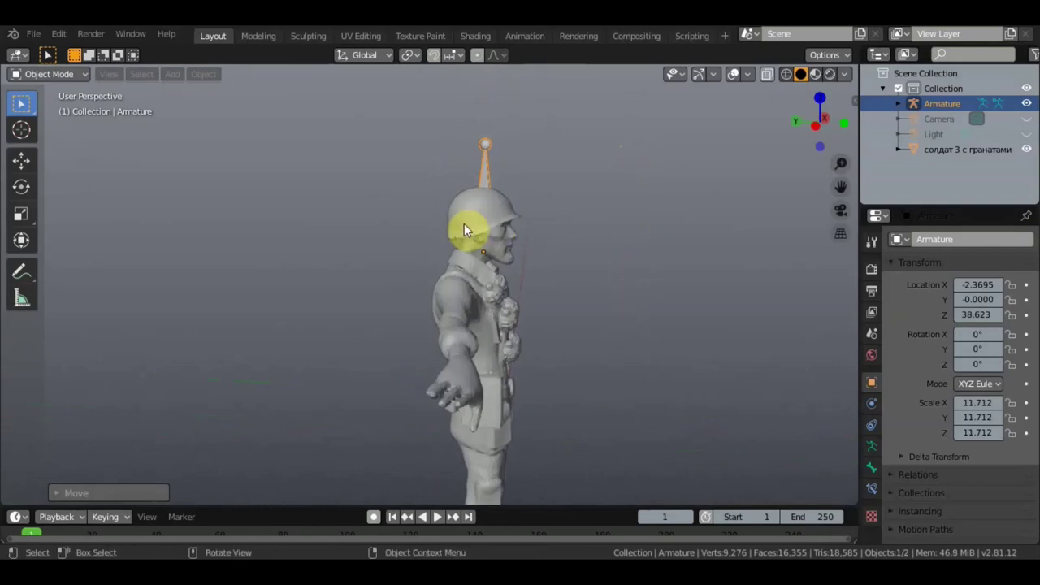
Parent the soldier mesh to the single-bone armature With Automatic Weights, then select the armature alone.
left_click(463, 223)
left_click(484, 172, "shift")
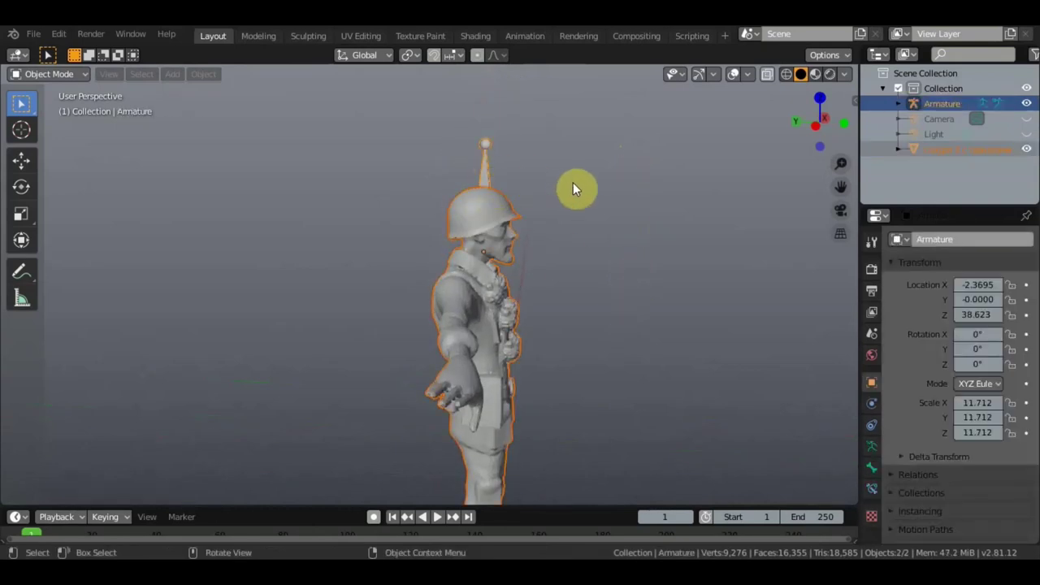
key("ctrl+p")
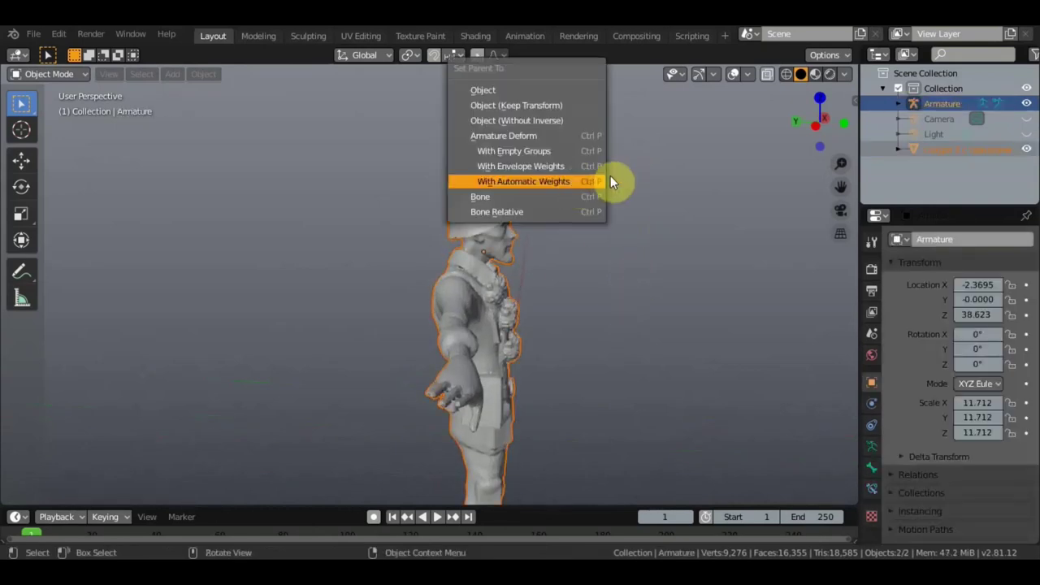
left_click(565, 180)
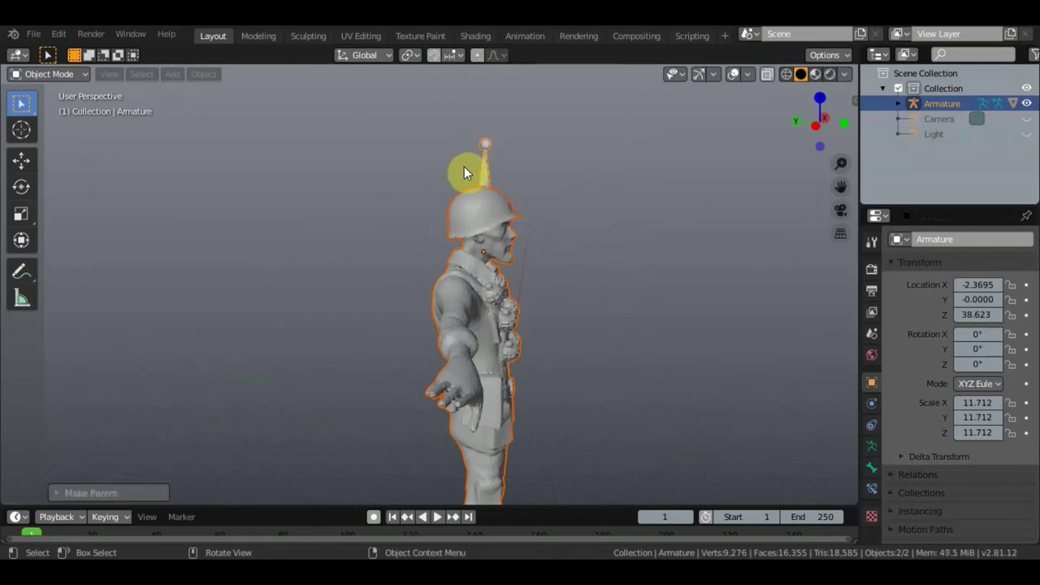
left_click(485, 175)
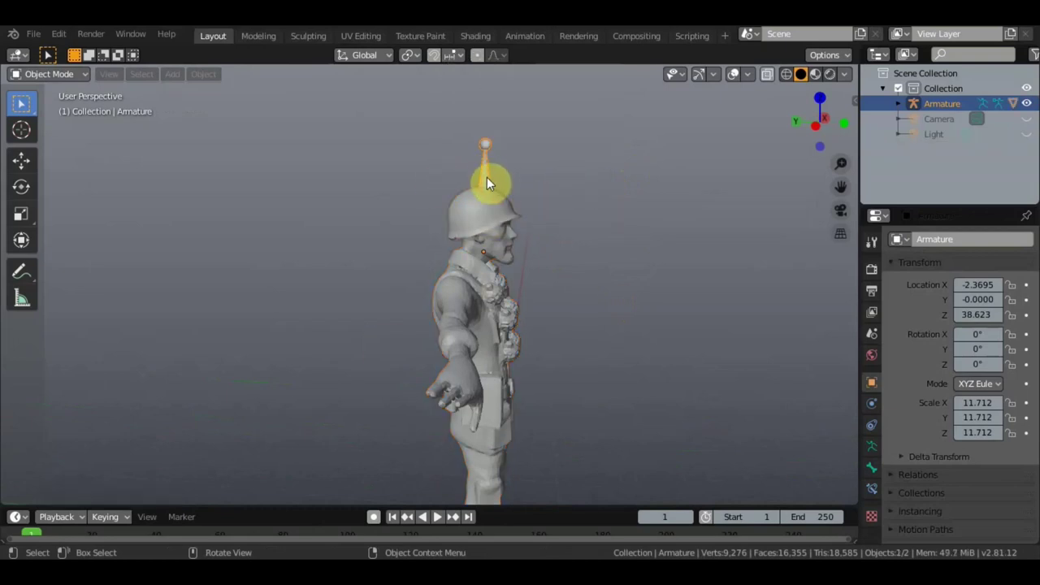
left_click(78, 74)
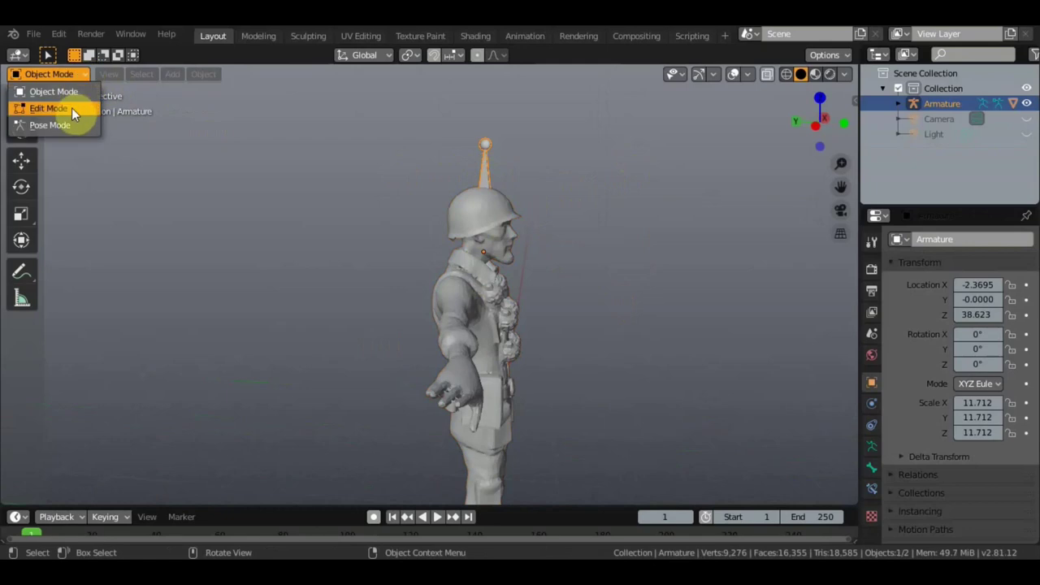
Switch the armature to Pose Mode and rotate its bone twice to check the soldier bends.
left_click(67, 123)
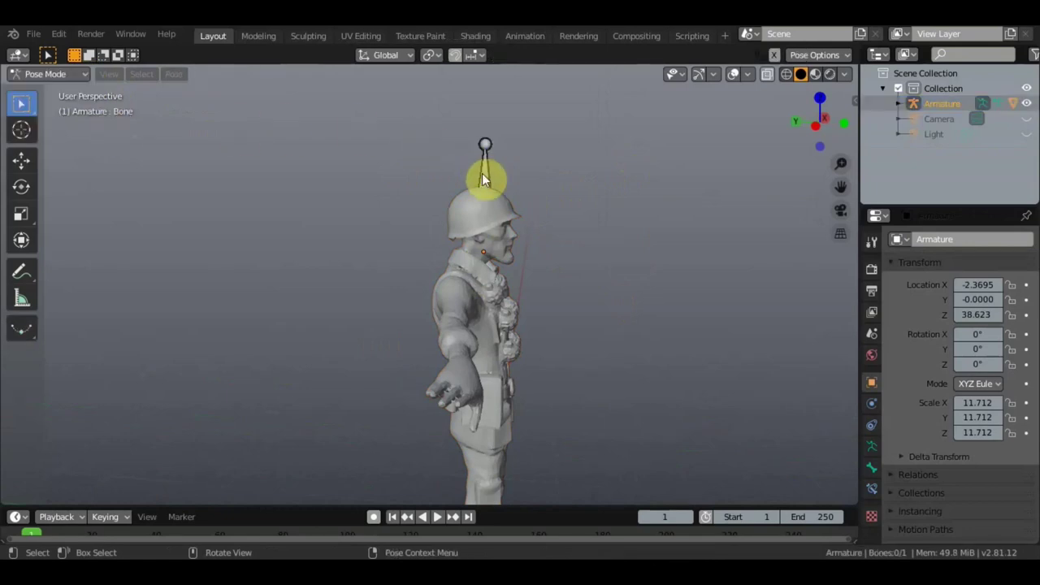
key("r")
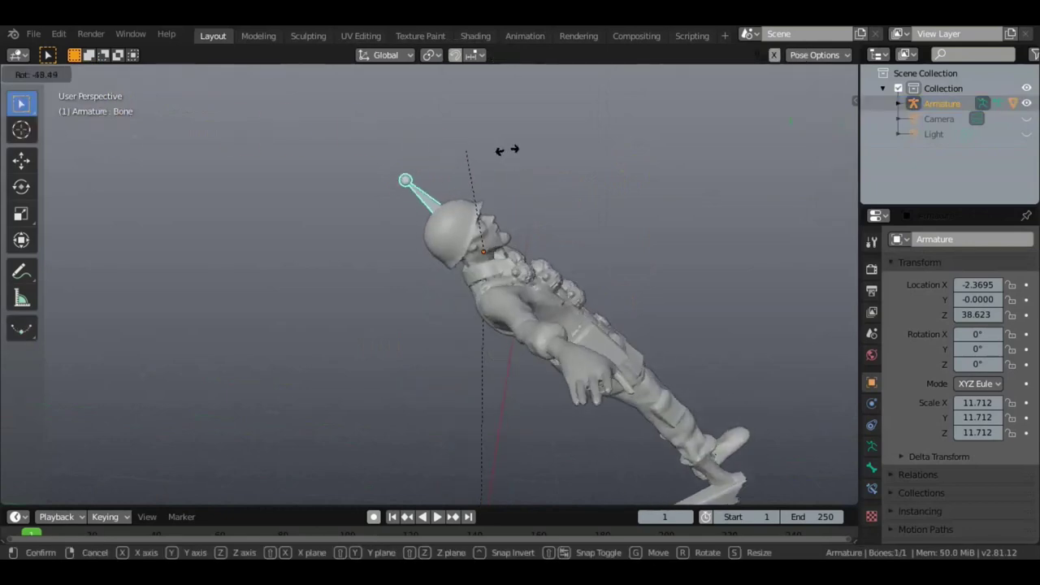
left_click(536, 193)
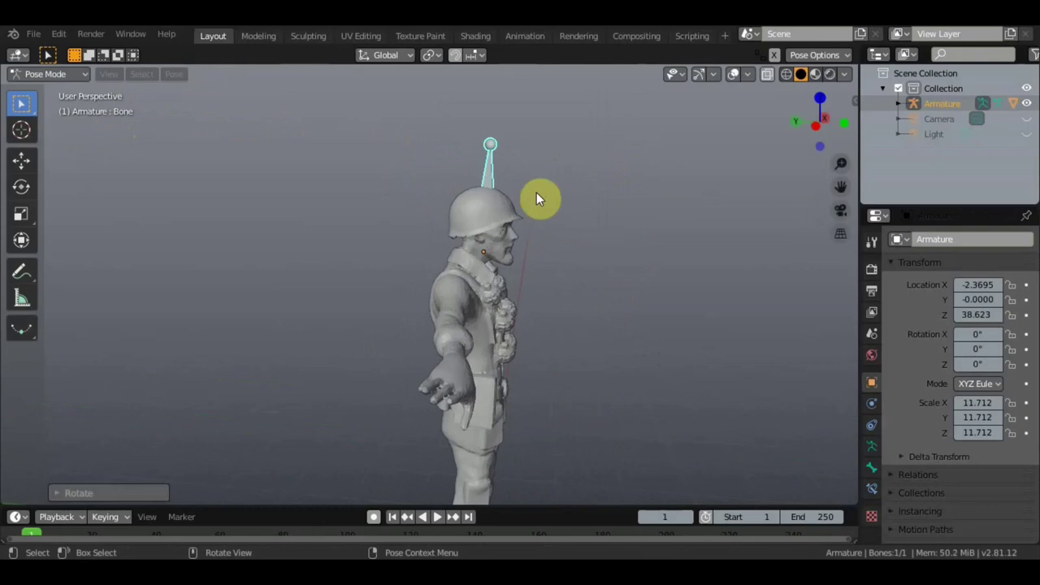
scroll(536, 195, "down", 3)
scroll(536, 208, "up", 3)
key("r")
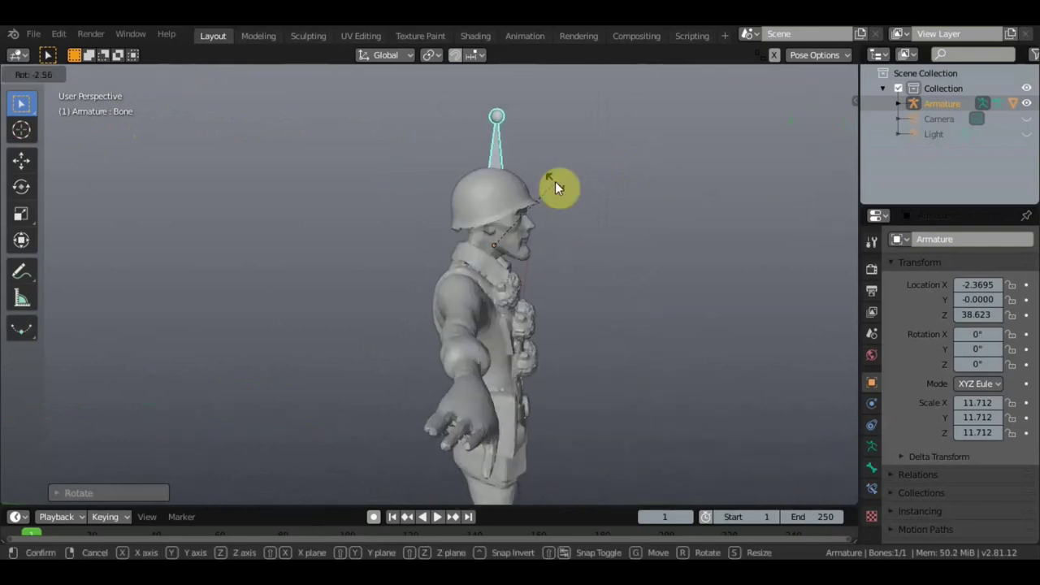
left_click(566, 184)
mouse_move(566, 184)
middle_mouse_down()
mouse_move(422, 187)
mouse_move(571, 310)
middle_mouse_up()
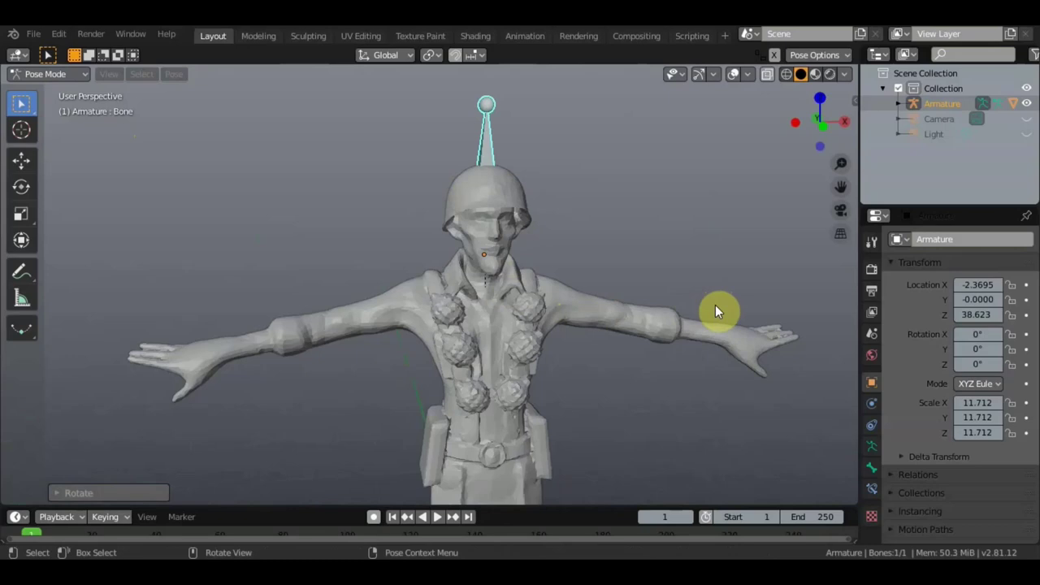
mouse_move(715, 305)
middle_mouse_down()
mouse_move(632, 292)
mouse_move(660, 276)
middle_mouse_up()
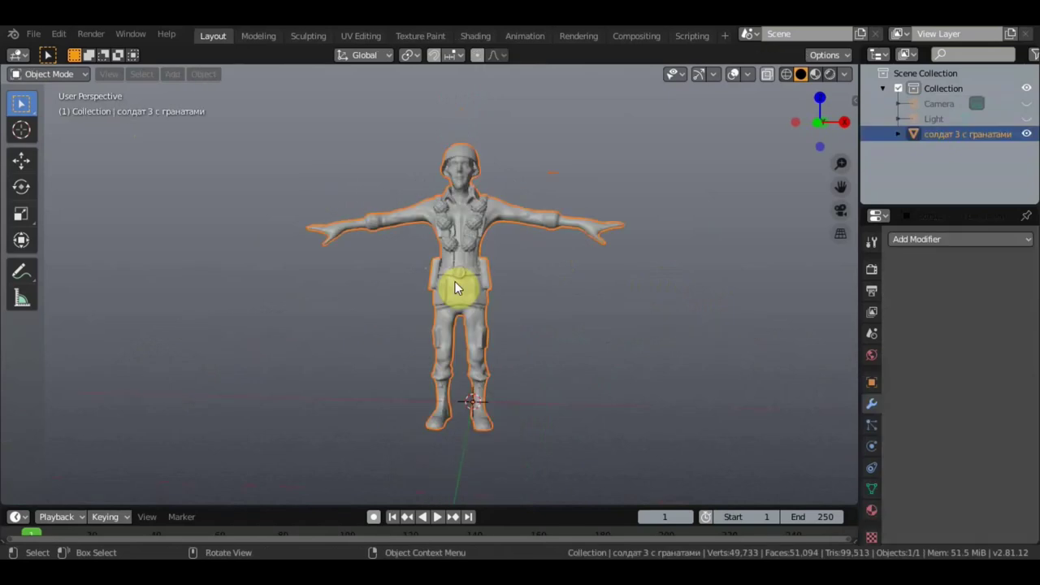
In front wireframe view, add a Sharp-mode Remesh modifier to the soldier with Octree Depth 6.
key("KP_1")
scroll(446, 281, "up", 2)
scroll(451, 258, "up", 1)
scroll(609, 260, "up", 2, "shift")
left_click(785, 74)
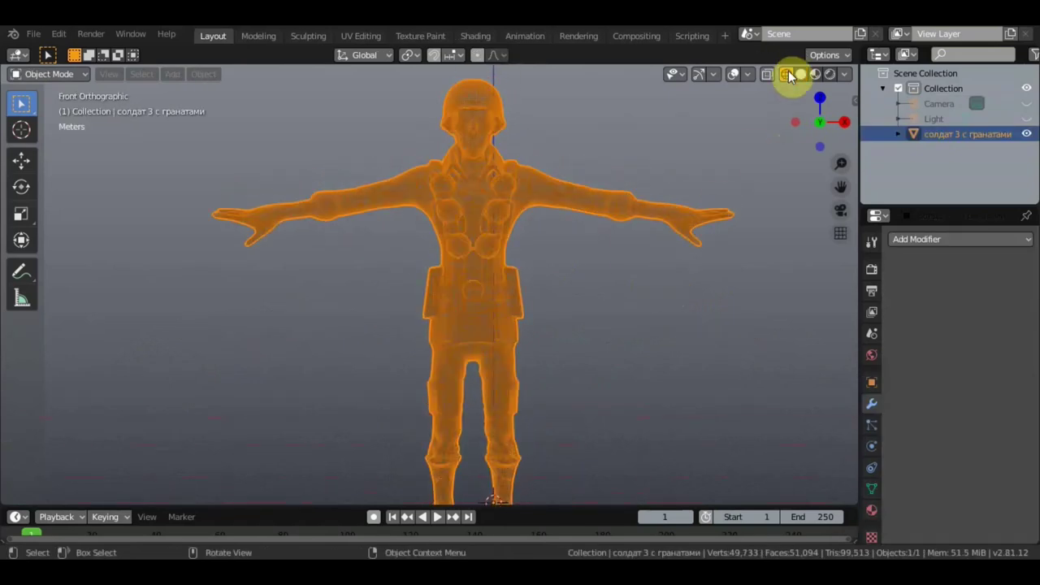
left_click(927, 239)
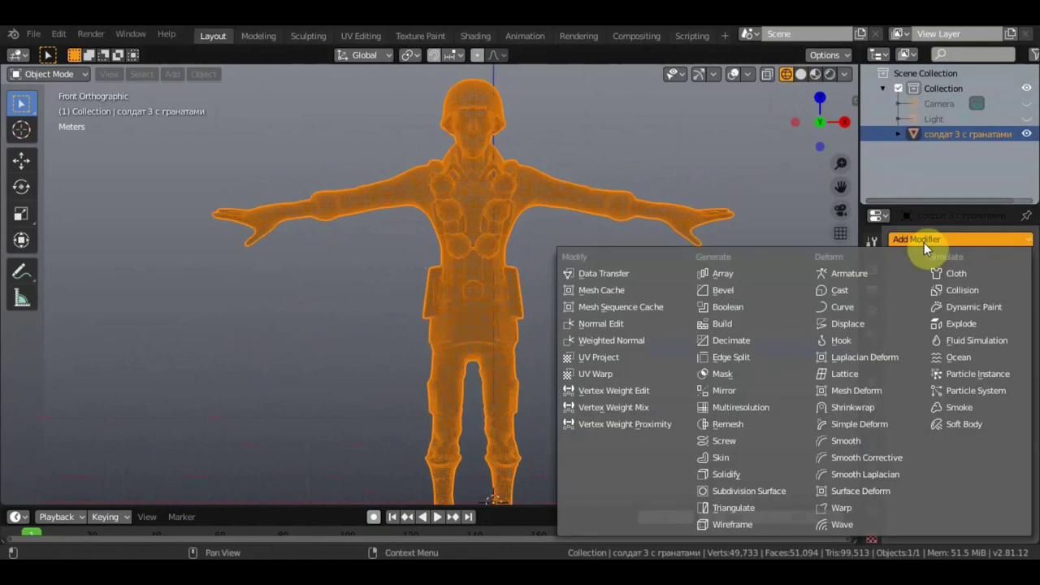
left_click(735, 423)
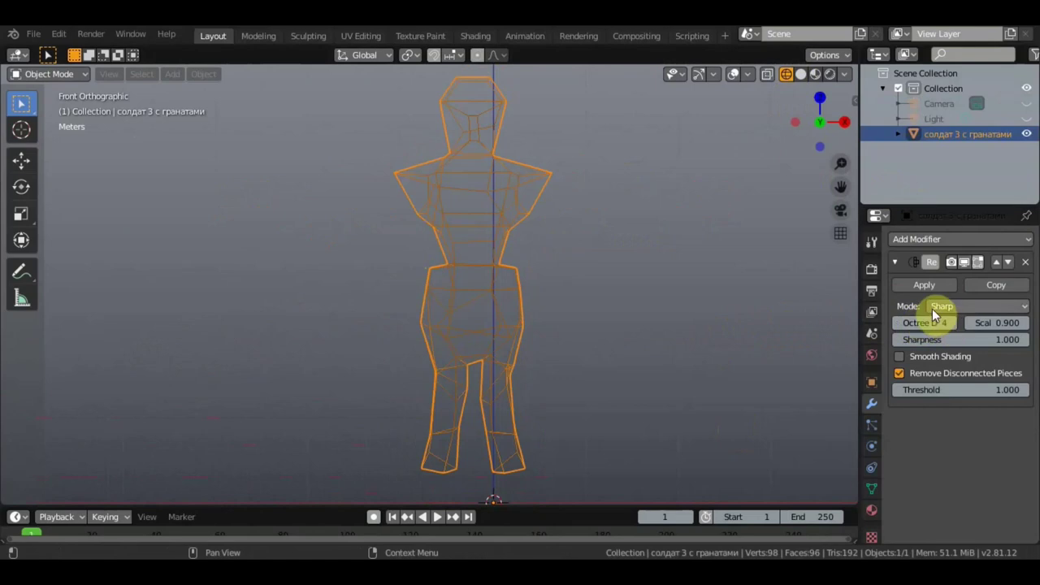
left_click_drag(953, 322, 953, 323)
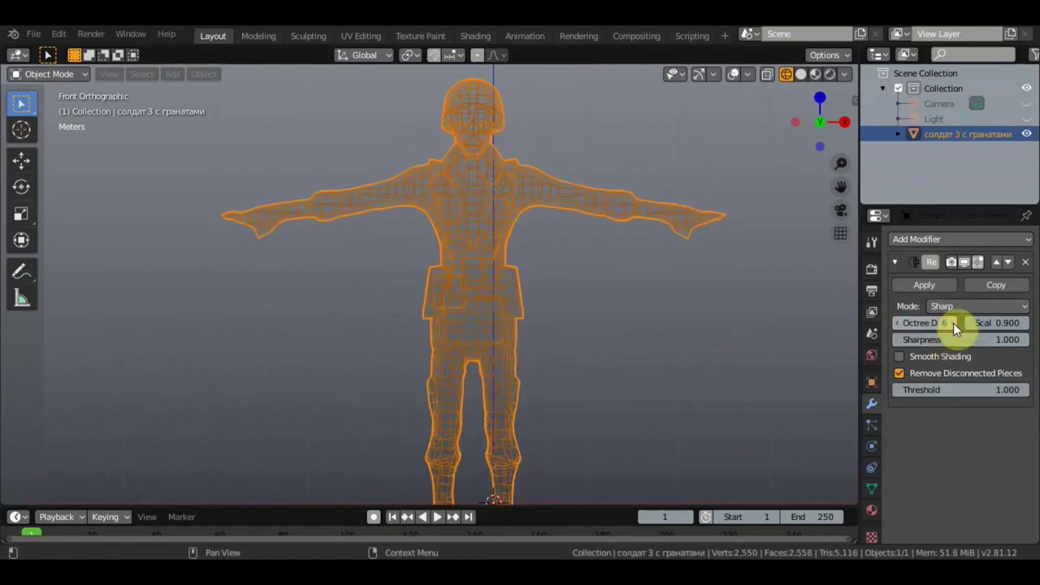
Inspect the blocky remesh in solid and wireframe shading and raise Octree Depth to 7.
left_click(800, 74)
middle_click_drag(721, 243, 770, 314)
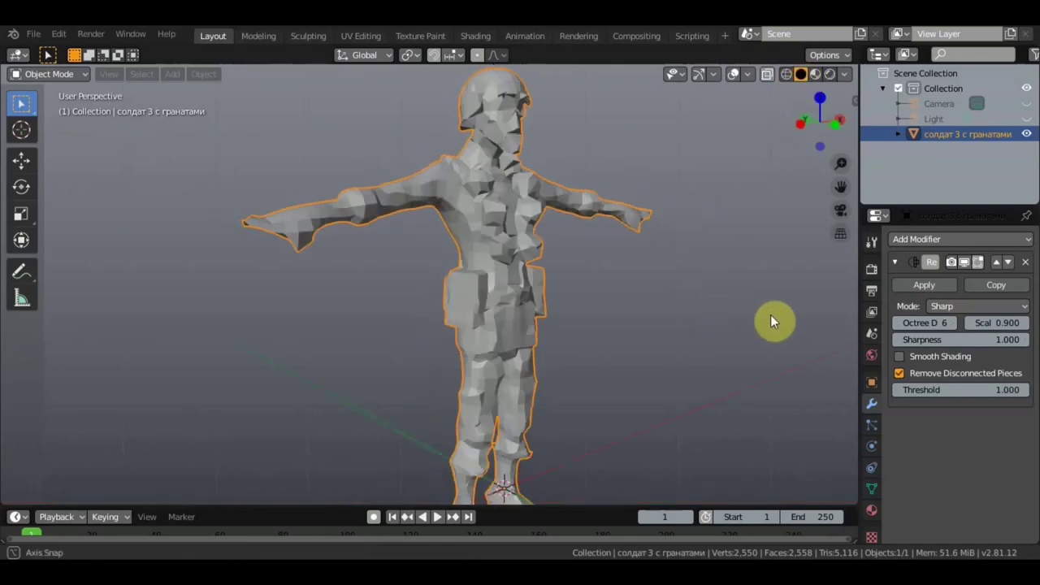
scroll(680, 270, "up", 4)
mouse_move(677, 279)
middle_mouse_down()
mouse_move(696, 281)
mouse_move(645, 431)
mouse_move(654, 339)
middle_mouse_up()
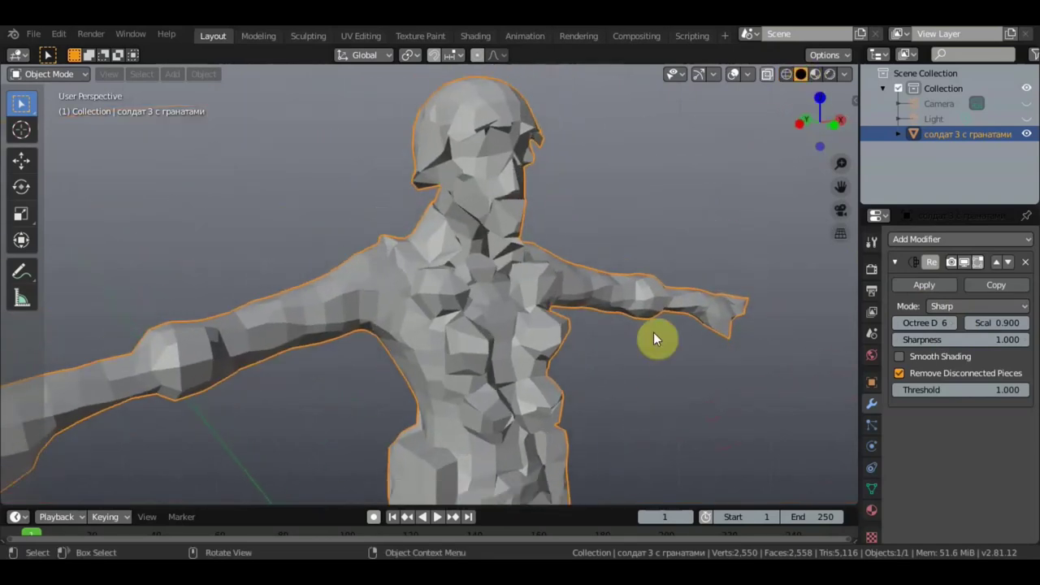
left_click(775, 99)
left_click(782, 75)
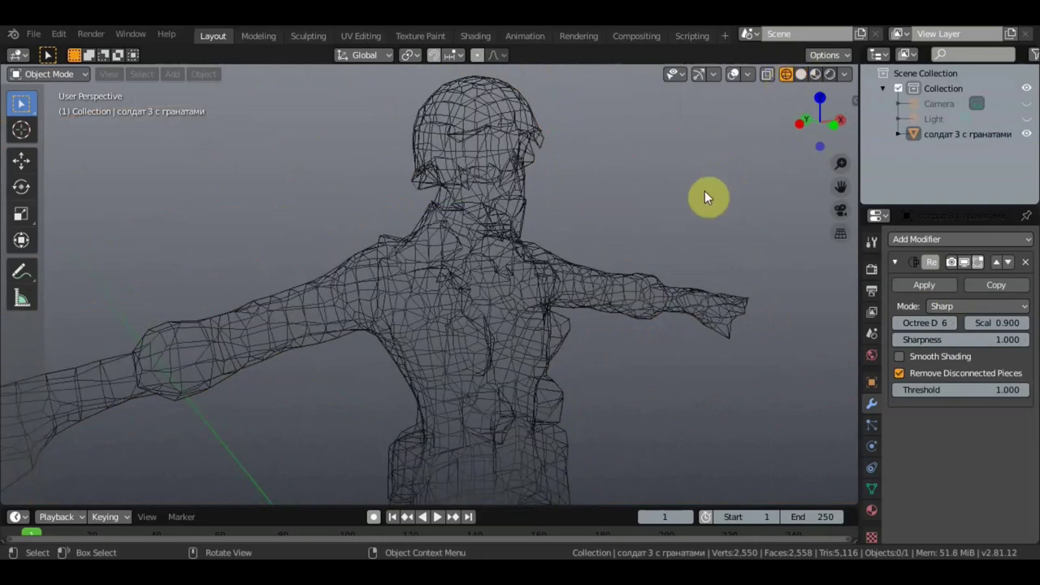
scroll(701, 195, "up", 2)
mouse_move(412, 322)
middle_mouse_down()
mouse_move(448, 313)
mouse_move(417, 317)
mouse_move(437, 316)
middle_mouse_up()
key("i")
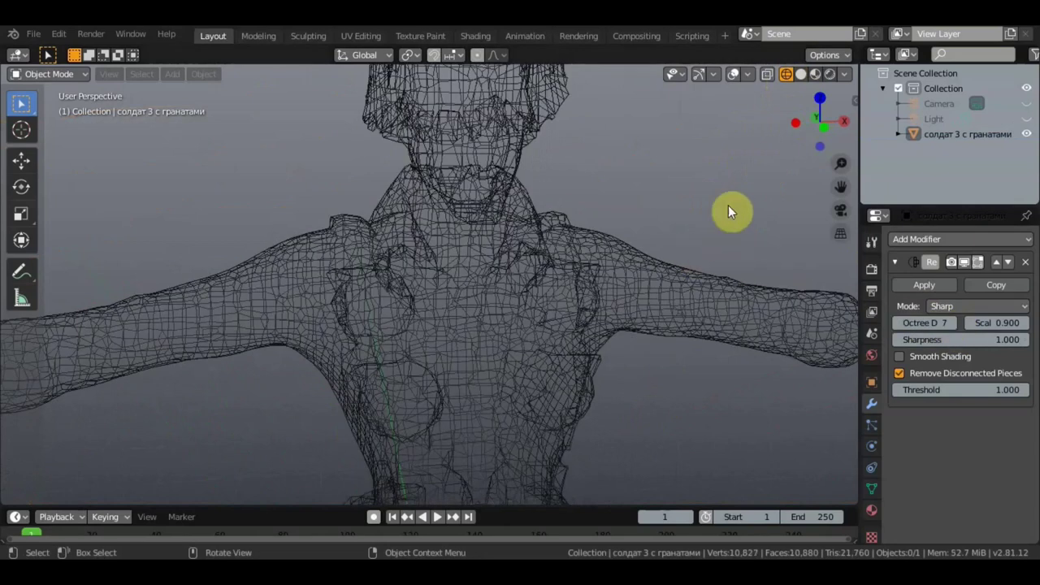
left_click(801, 75)
mouse_move(718, 175)
middle_mouse_down()
mouse_move(683, 278)
mouse_move(454, 184)
mouse_move(524, 195)
middle_mouse_up()
scroll(508, 239, "up", 2)
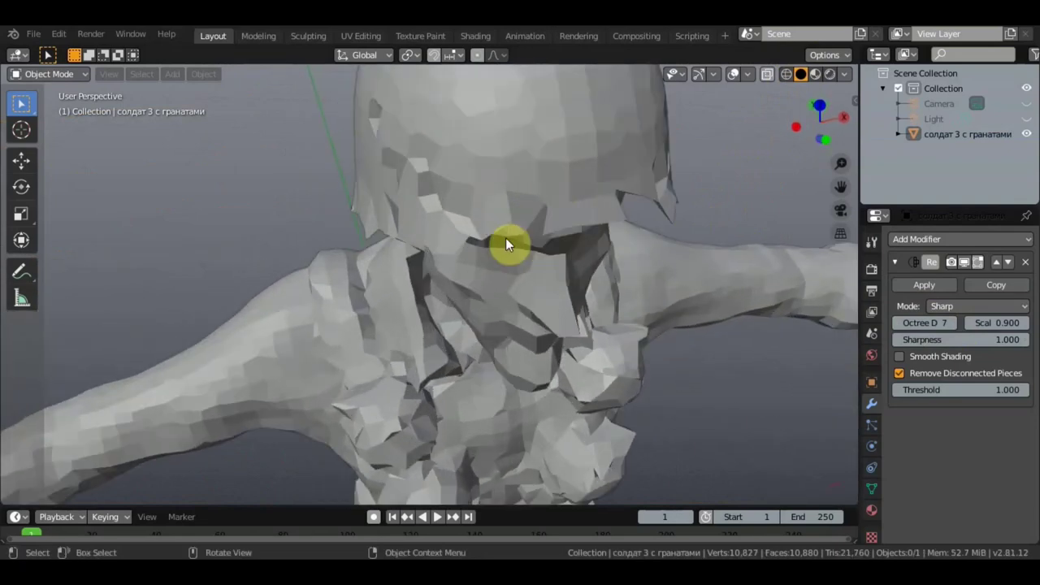
scroll(499, 239, "down", 1)
Check the mesh briefly in Edit Mode, then raise the Remesh Octree Depth from 7 to 8.
key("Tab")
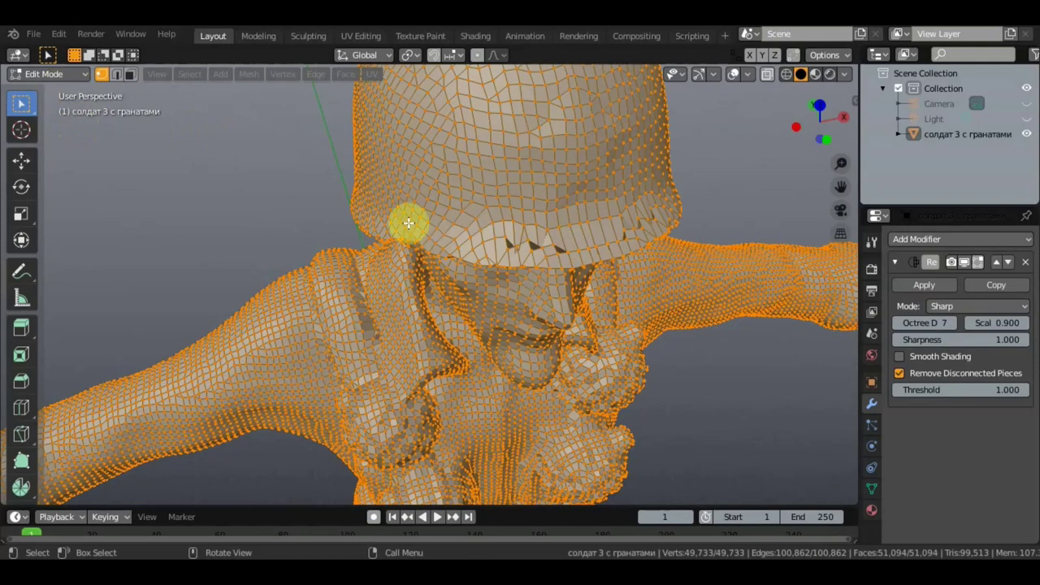
middle_click_drag(549, 249, 399, 139)
middle_click_drag(585, 216, 579, 166)
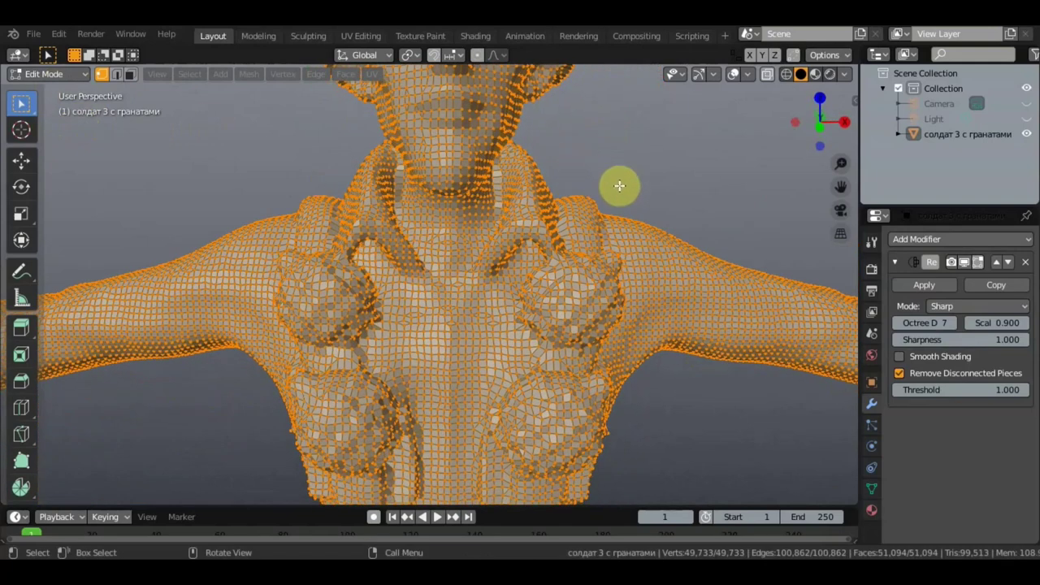
key("Tab")
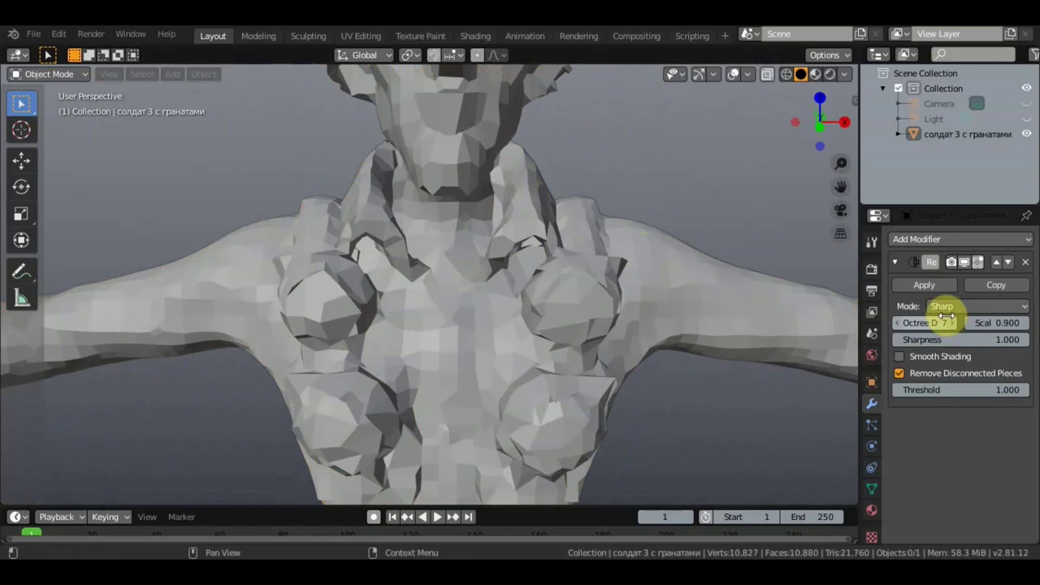
left_click_drag(952, 325, 927, 324)
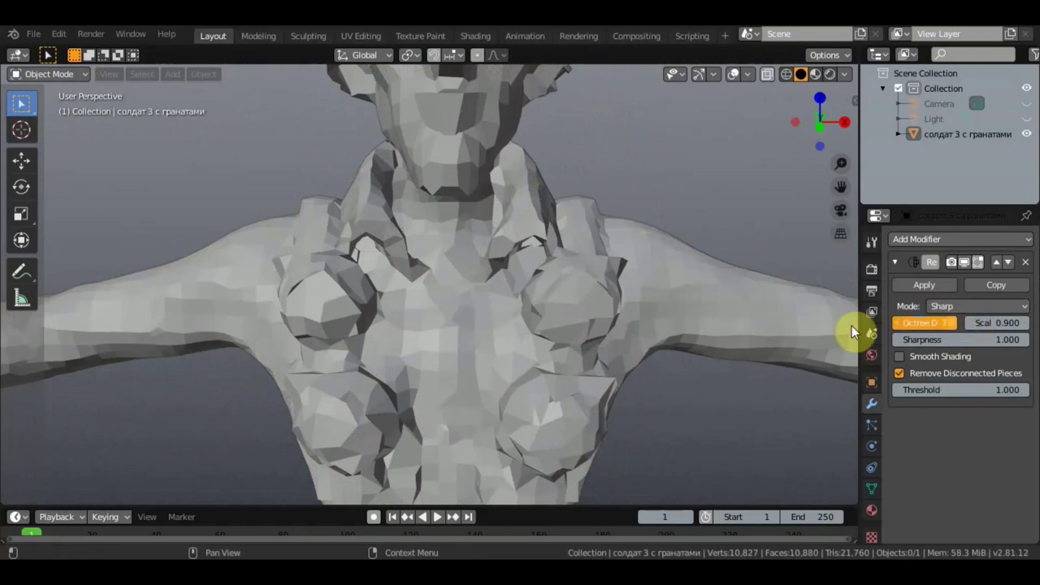
left_click_drag(770, 313, 777, 309)
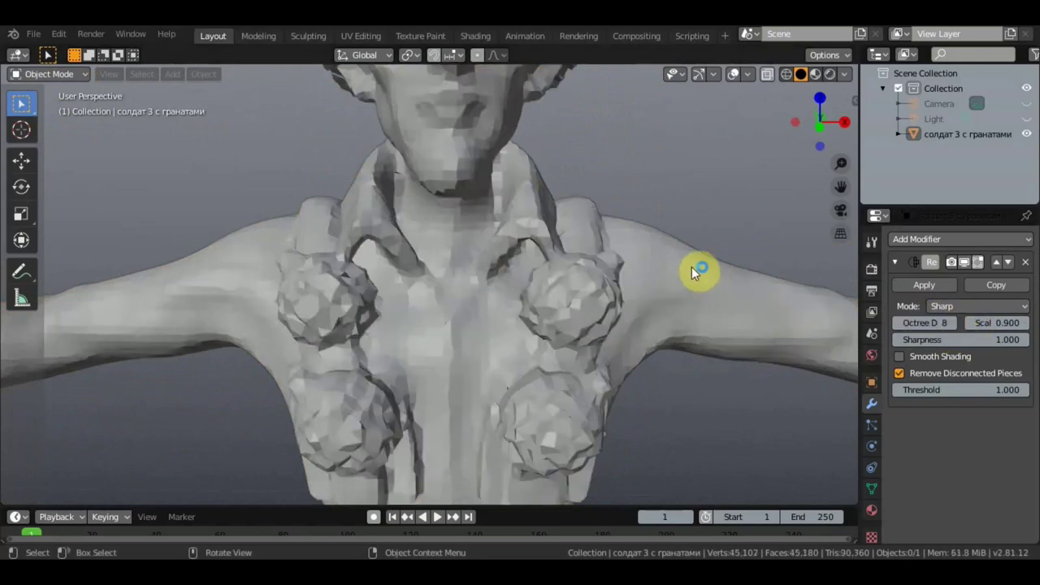
Orbit and zoom around the depth-8 remeshed soldier to inspect the neck and head.
mouse_move(687, 224)
middle_mouse_down()
mouse_move(755, 282)
mouse_move(695, 271)
mouse_move(737, 275)
mouse_move(680, 249)
middle_mouse_up()
scroll(680, 249, "up", 4)
mouse_move(623, 193)
middle_mouse_down()
mouse_move(615, 227)
mouse_move(574, 230)
mouse_move(544, 204)
mouse_move(492, 199)
mouse_move(508, 184)
mouse_move(406, 214)
mouse_move(427, 202)
middle_mouse_up()
mouse_move(498, 183)
middle_mouse_down()
mouse_move(515, 193)
mouse_move(492, 200)
mouse_move(639, 253)
middle_mouse_up()
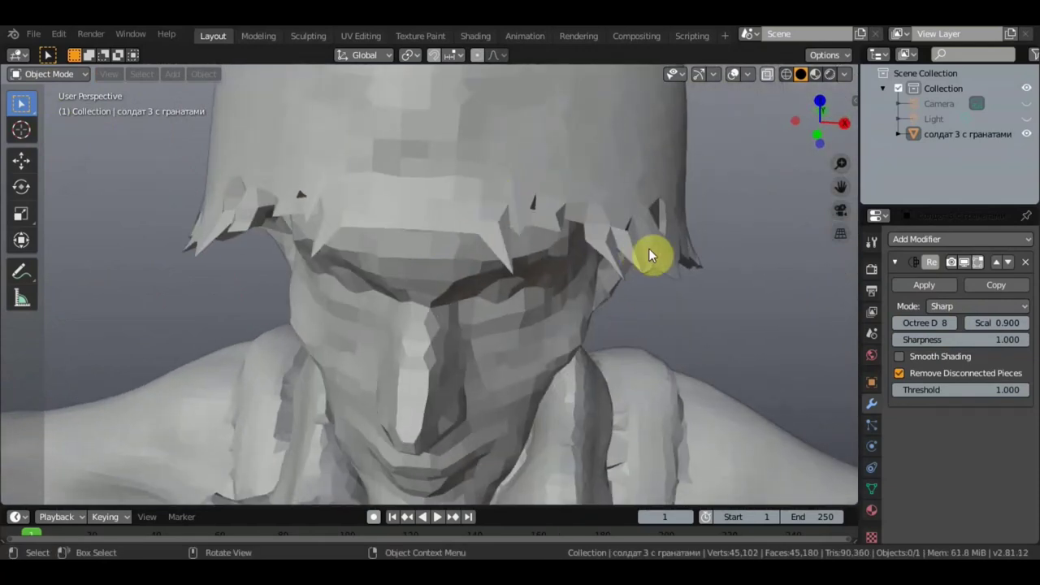
scroll(472, 274, "down", 2)
mouse_move(492, 256)
middle_mouse_down()
mouse_move(429, 241)
mouse_move(441, 212)
mouse_move(469, 213)
middle_mouse_up()
scroll(638, 216, "up", 2)
scroll(639, 216, "down", 2)
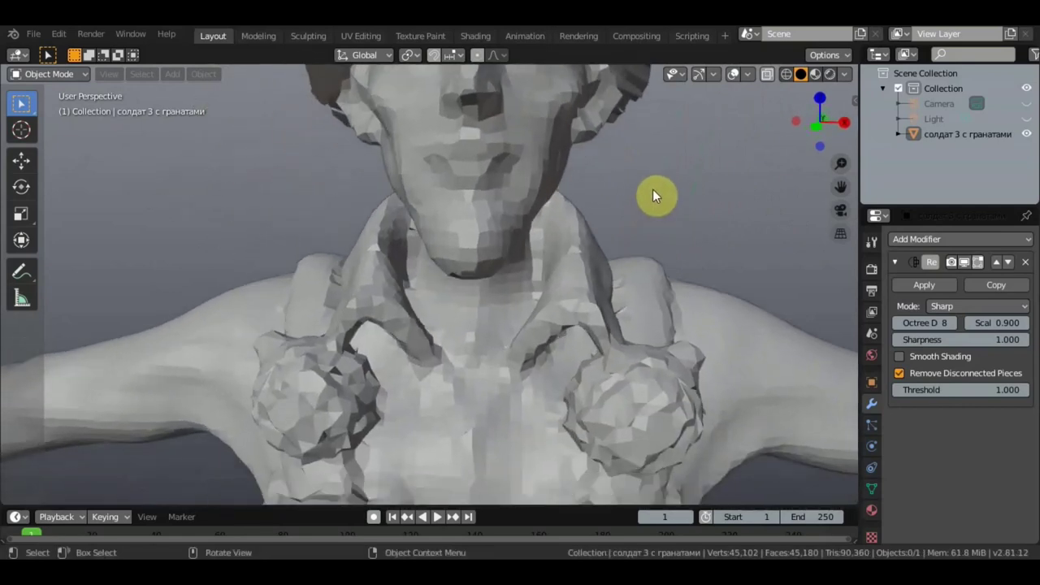
scroll(656, 195, "down", 2)
scroll(690, 357, "down", 4, "shift")
scroll(731, 503, "down", 1, "shift")
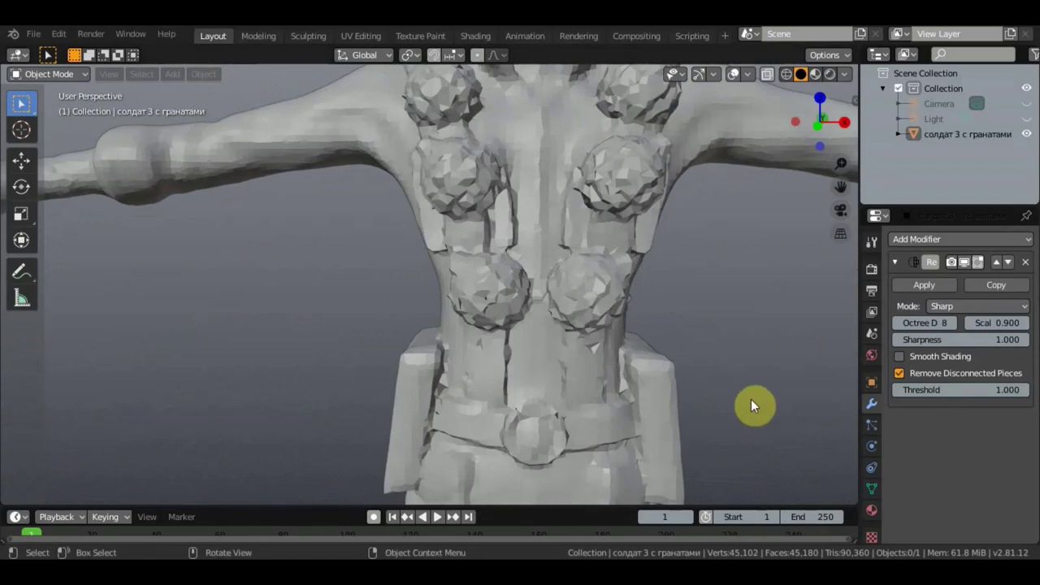
scroll(764, 285, "down", 3)
scroll(696, 374, "down", 4)
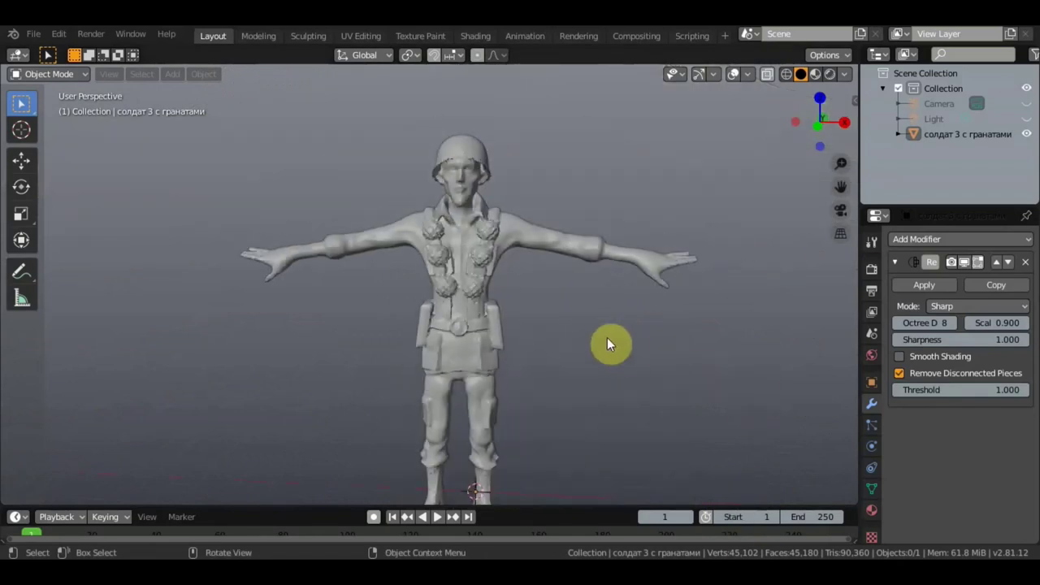
scroll(612, 333, "down", 2, "shift")
scroll(613, 309, "down", 1, "shift")
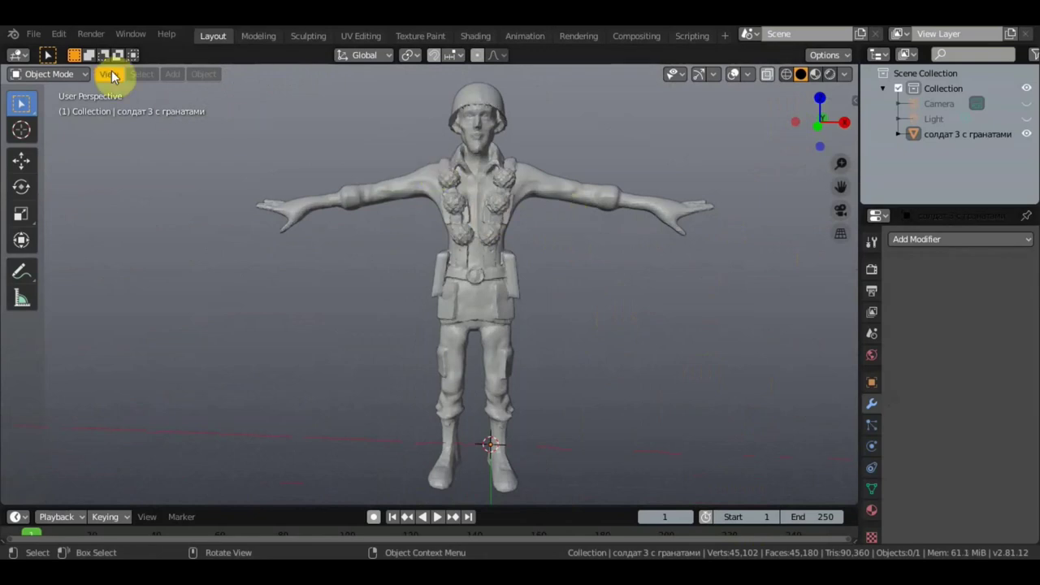
Add a single-bone armature, enlarge it to scale 16.305 and move it into place.
left_click(171, 75)
mouse_move(200, 189)
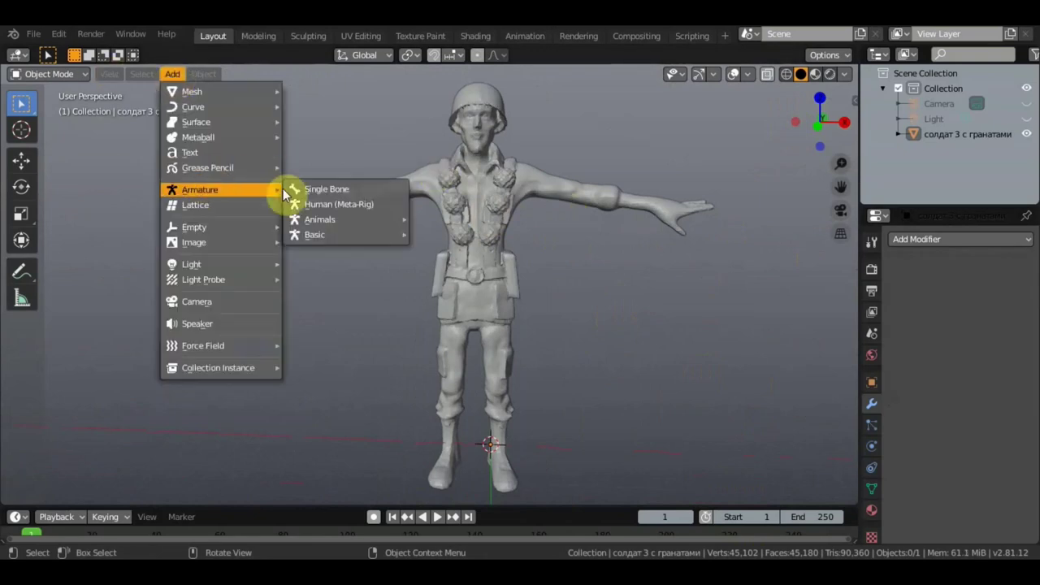
left_click(323, 188)
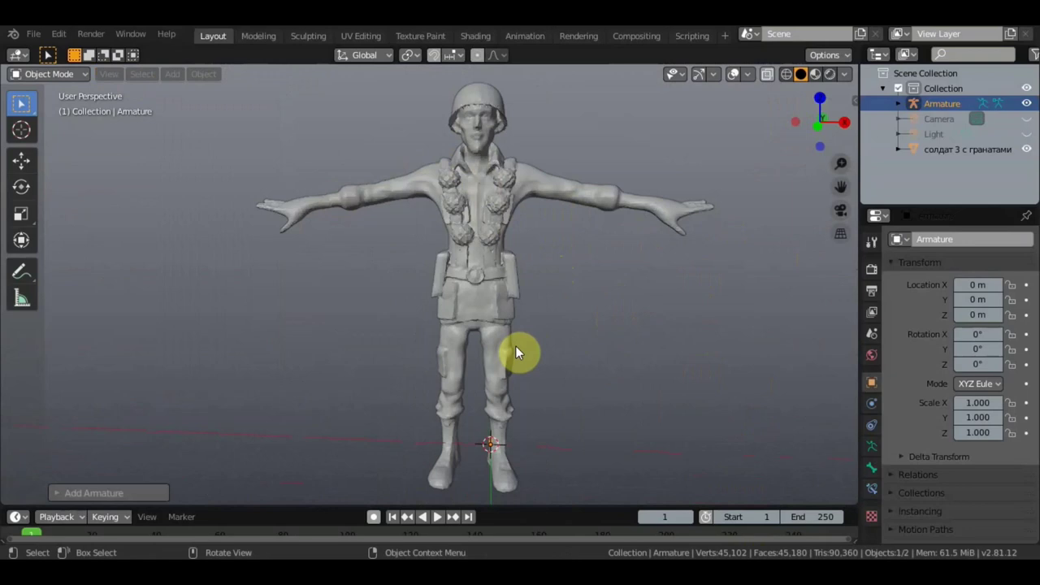
key("s")
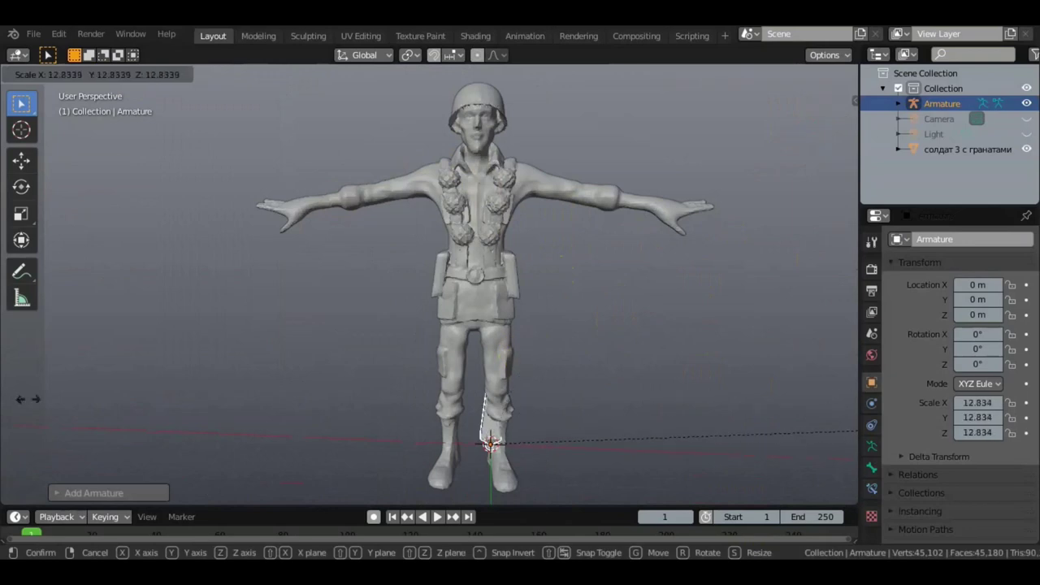
left_click(310, 387)
key("g")
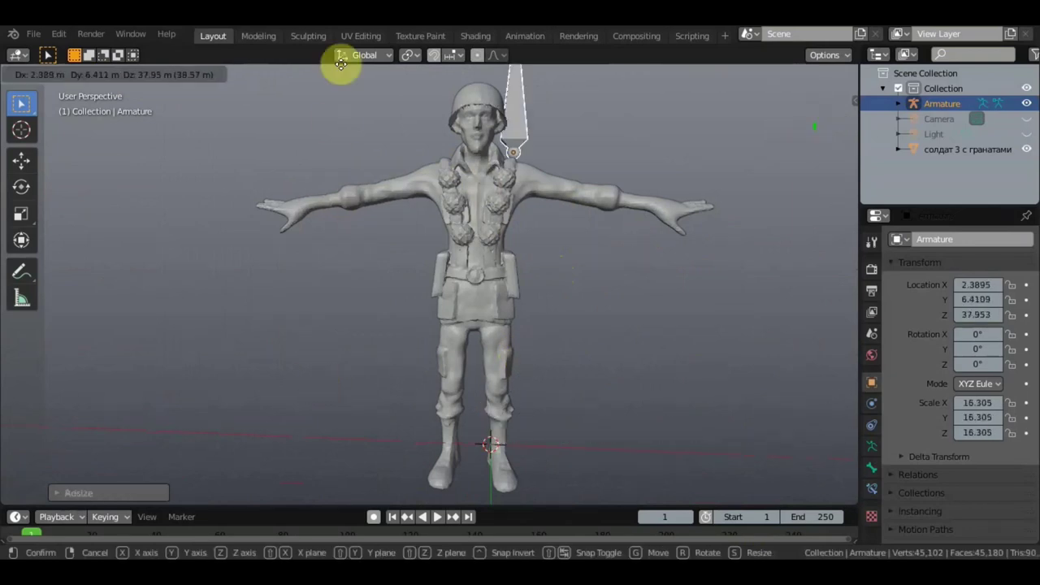
left_click(242, 123)
Parent the soldier mesh to the armature, switching from envelope to automatic weights.
left_click(468, 224)
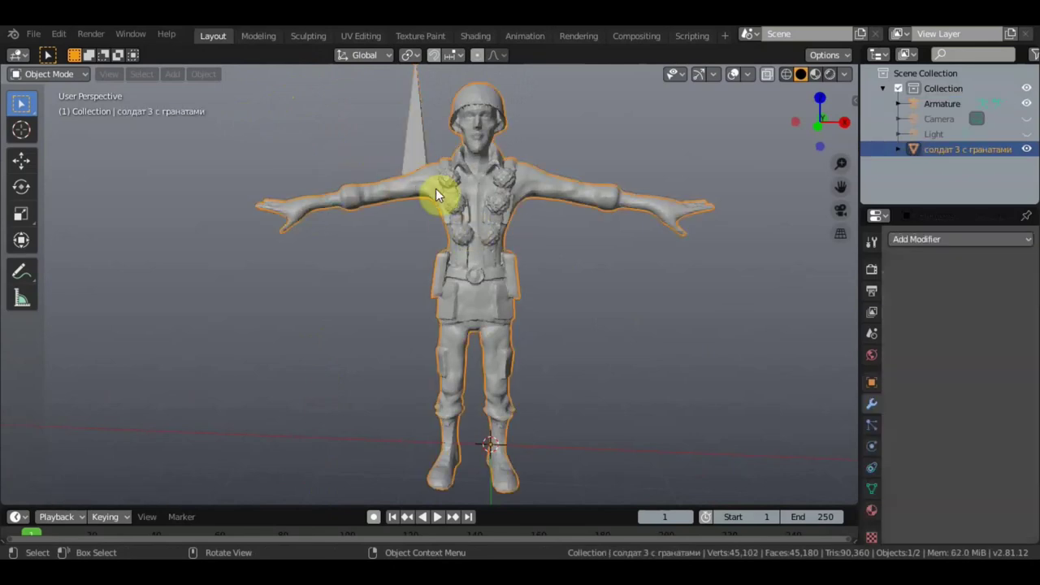
left_click(419, 149, "shift")
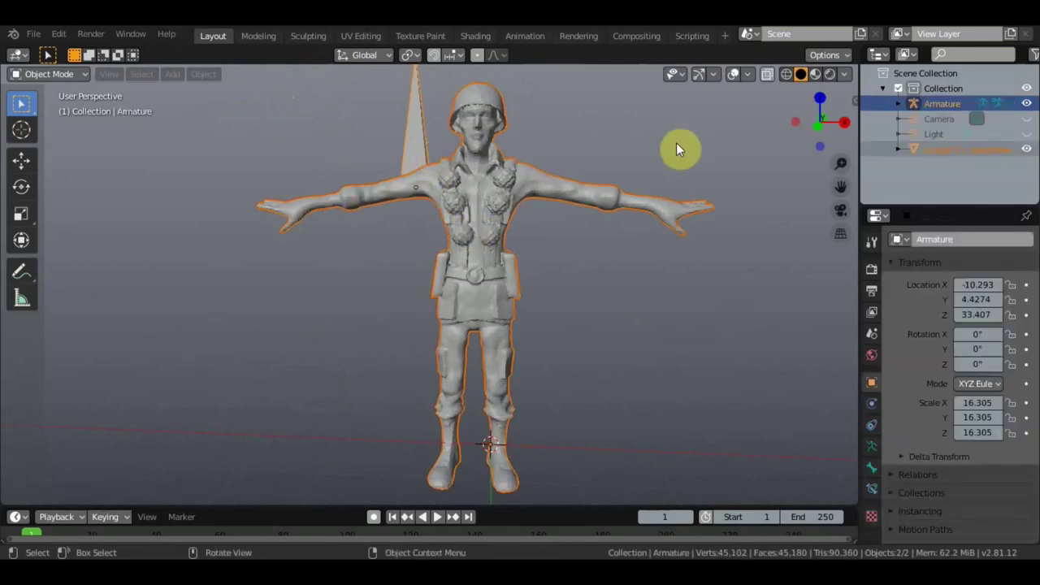
key("ctrl+p")
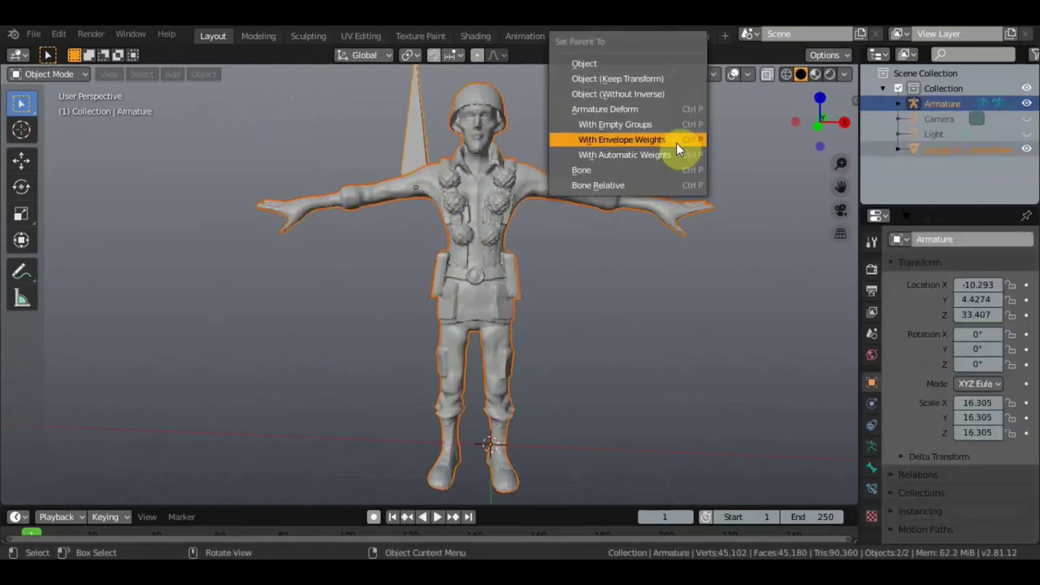
left_click(676, 144)
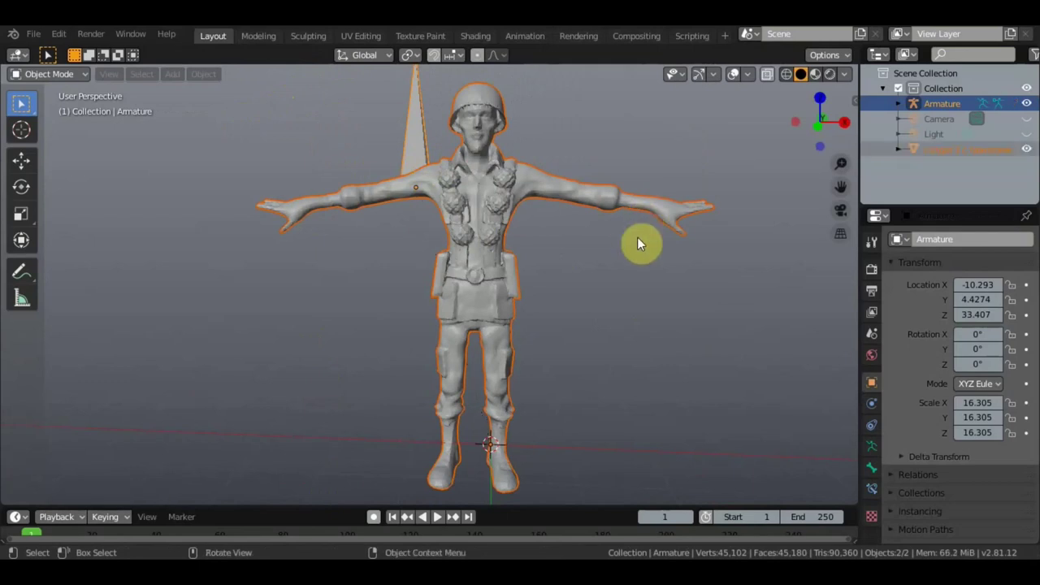
key("ctrl+p")
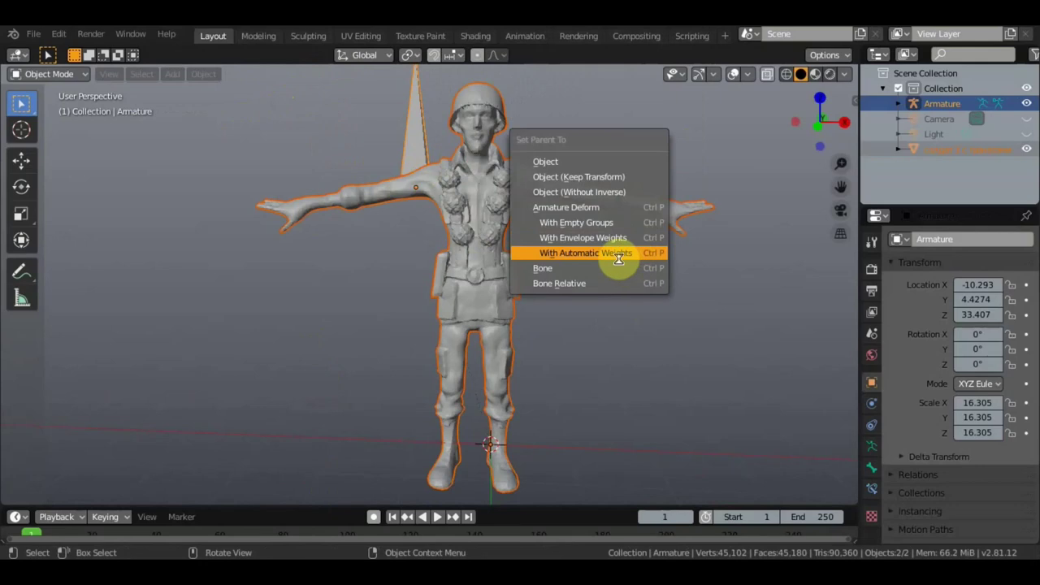
left_click(619, 255)
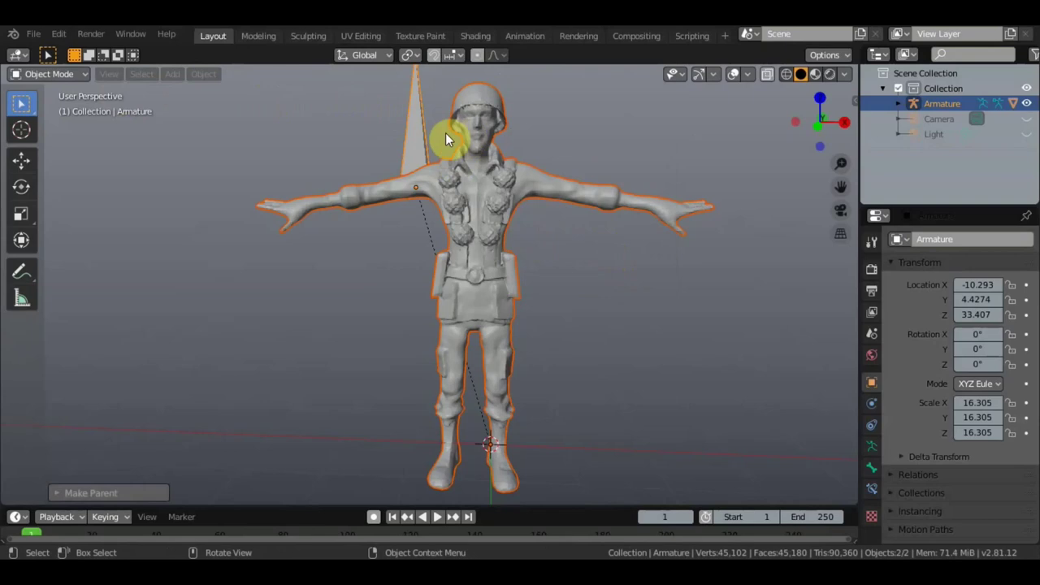
left_click(412, 144)
left_click(75, 74)
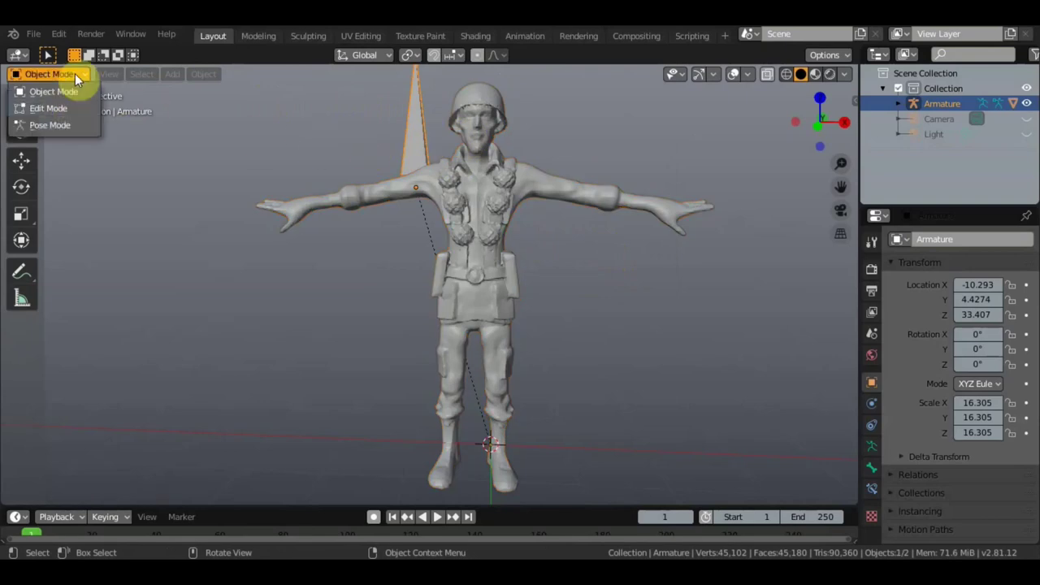
In Pose Mode, rotate the bone back upright and check the soldier from the side.
left_click(64, 126)
left_click(422, 121)
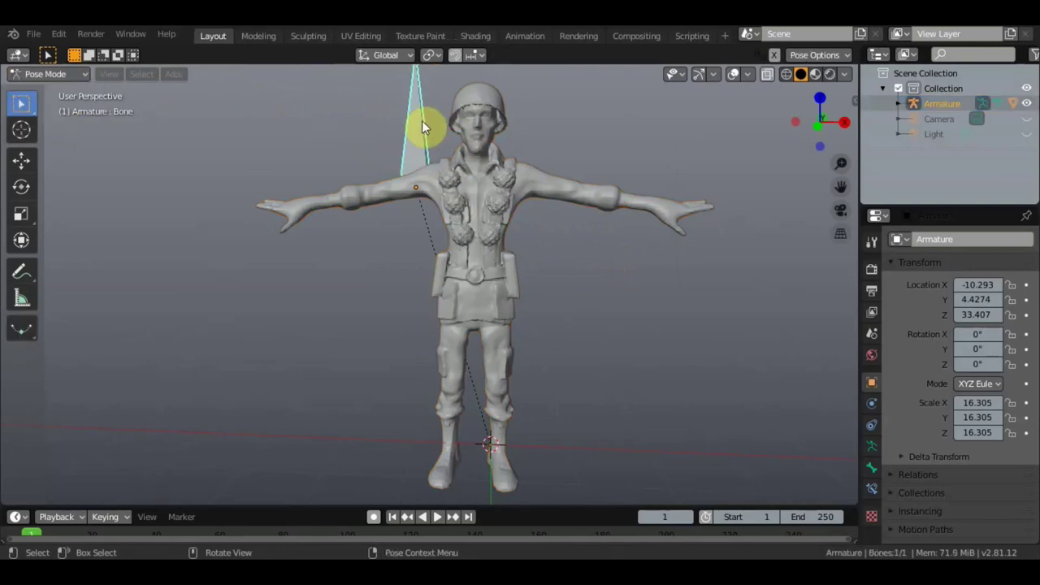
key("r")
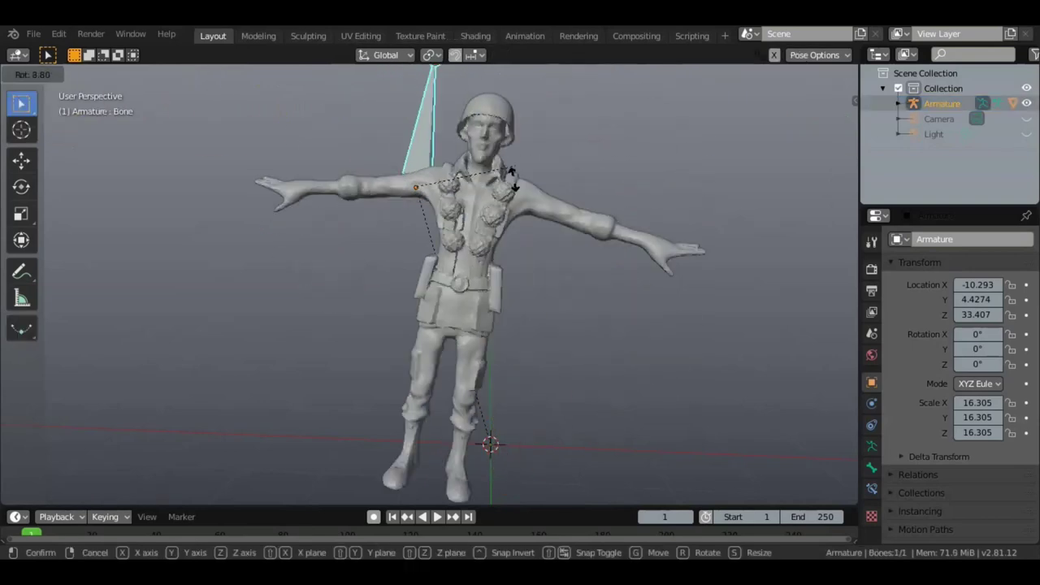
left_click(526, 139)
mouse_move(550, 192)
middle_mouse_down()
mouse_move(628, 208)
mouse_move(225, 201)
mouse_move(266, 196)
middle_mouse_up()
scroll(628, 207, "up", 4)
scroll(447, 201, "down", 4)
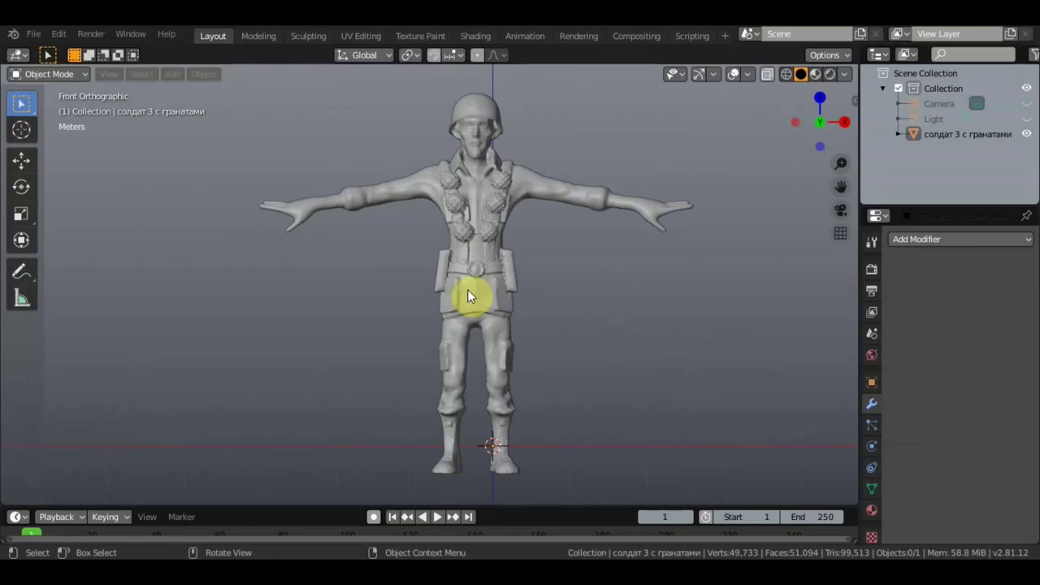
Select the soldier mesh, now standing alone without the armature.
left_click(459, 216)
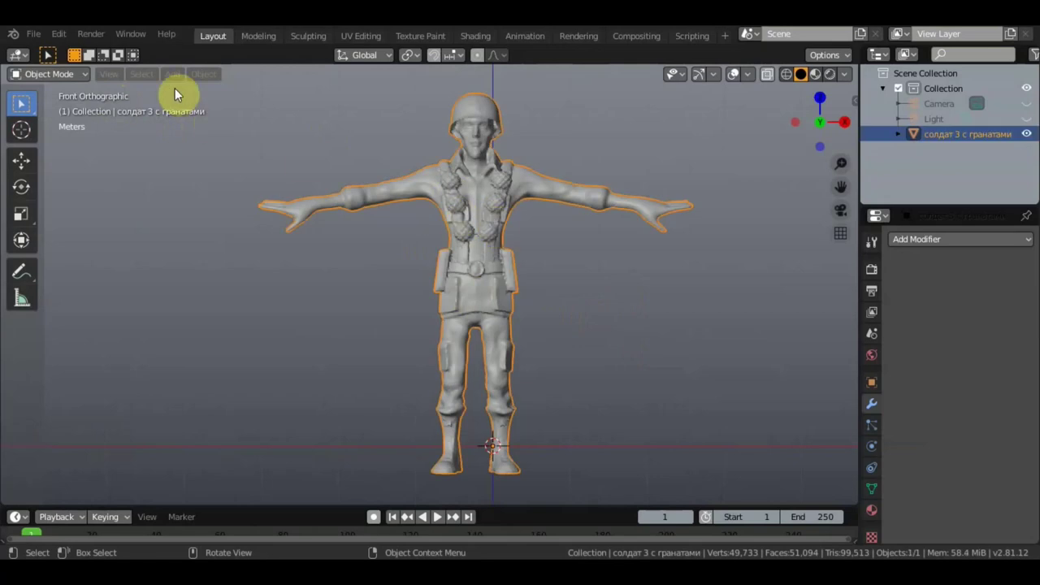
left_click(59, 35)
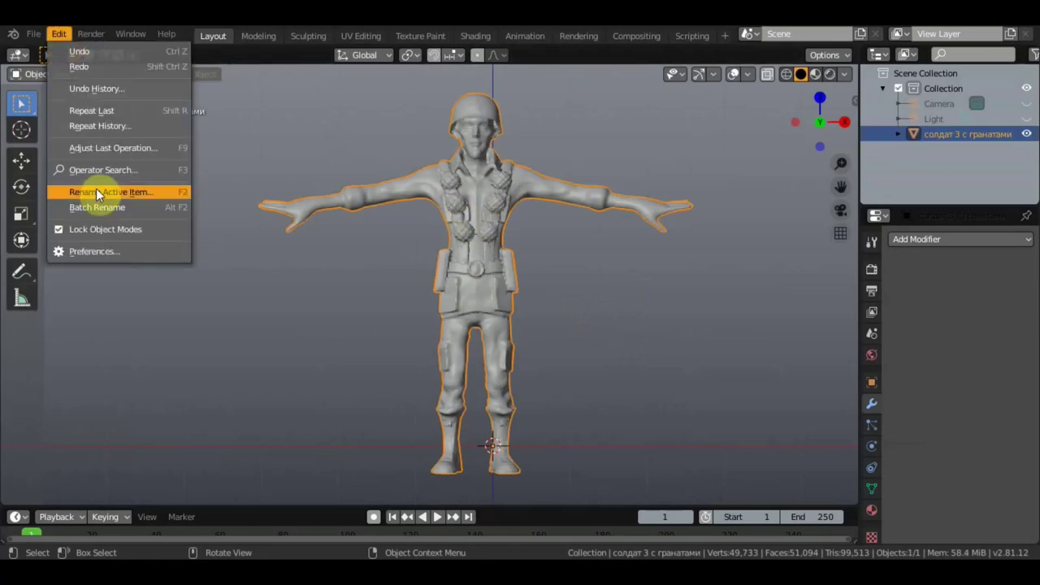
In the Add-ons preferences, confirm Add Mesh: Optiloops is enabled, then close the window.
left_click(108, 251)
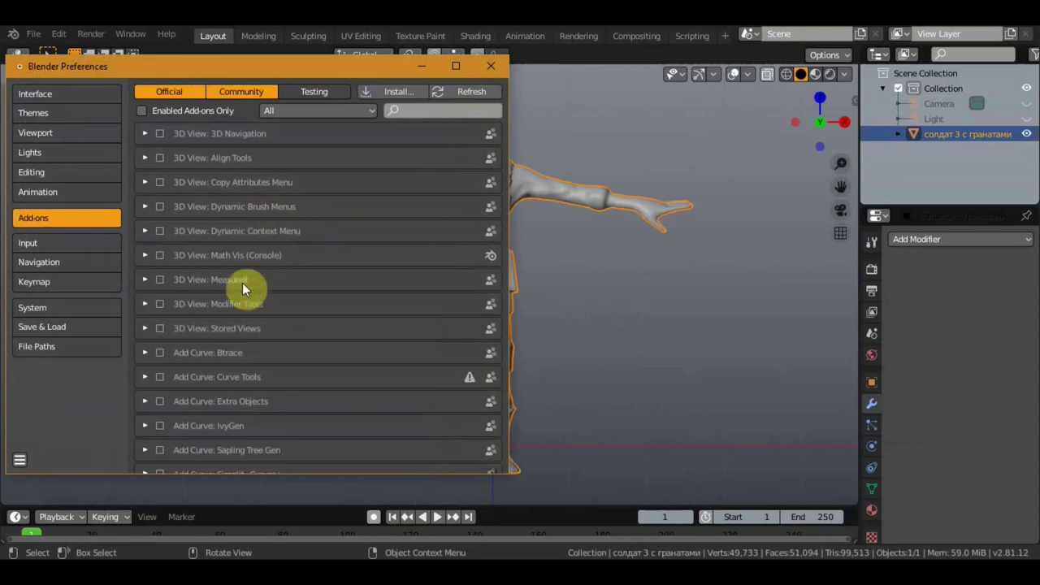
scroll(234, 313, "down", 1)
scroll(234, 307, "down", 5)
scroll(234, 308, "down", 1)
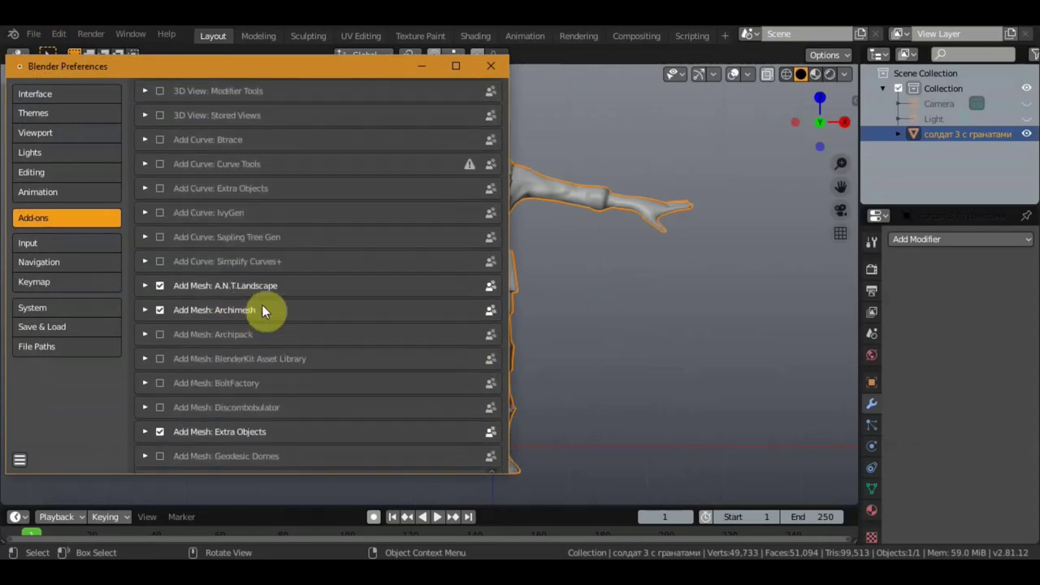
scroll(257, 313, "down", 4)
scroll(258, 316, "down", 1)
scroll(260, 316, "down", 2)
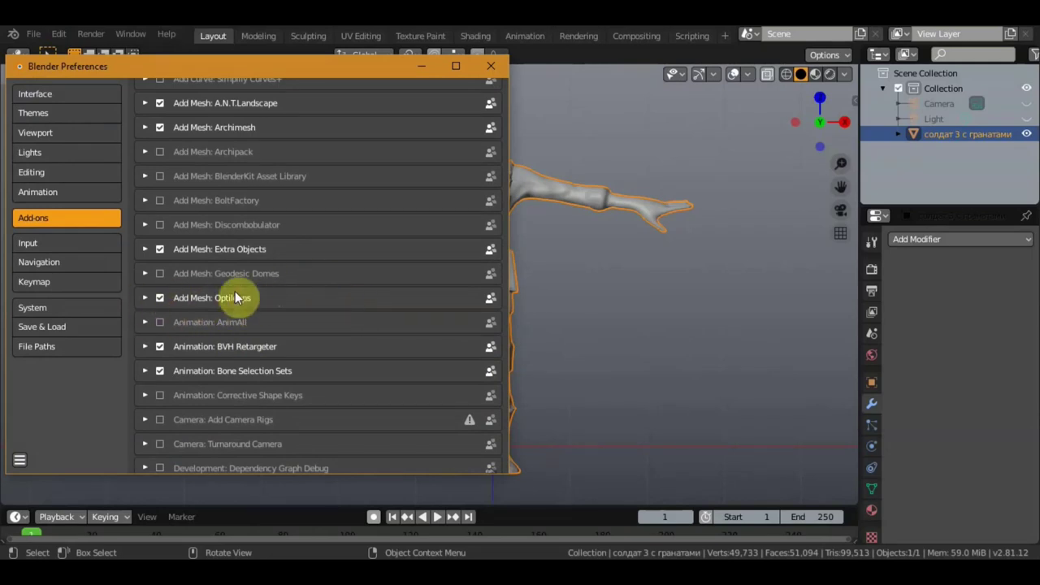
left_click(493, 66)
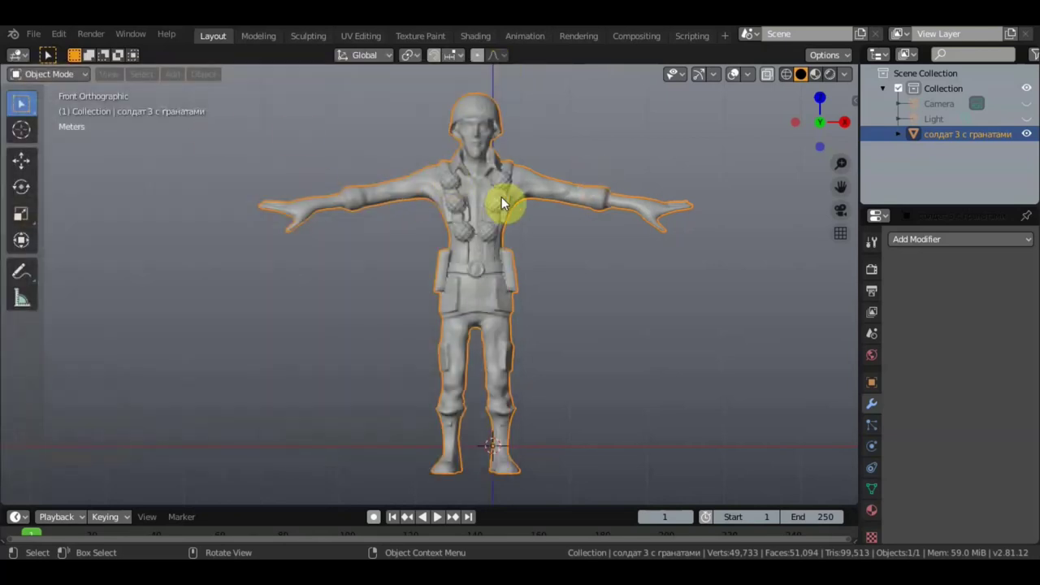
Enter Edit Mode with the whole mesh selected, switch to edge select, and bring up the Delete menu.
key("Tab")
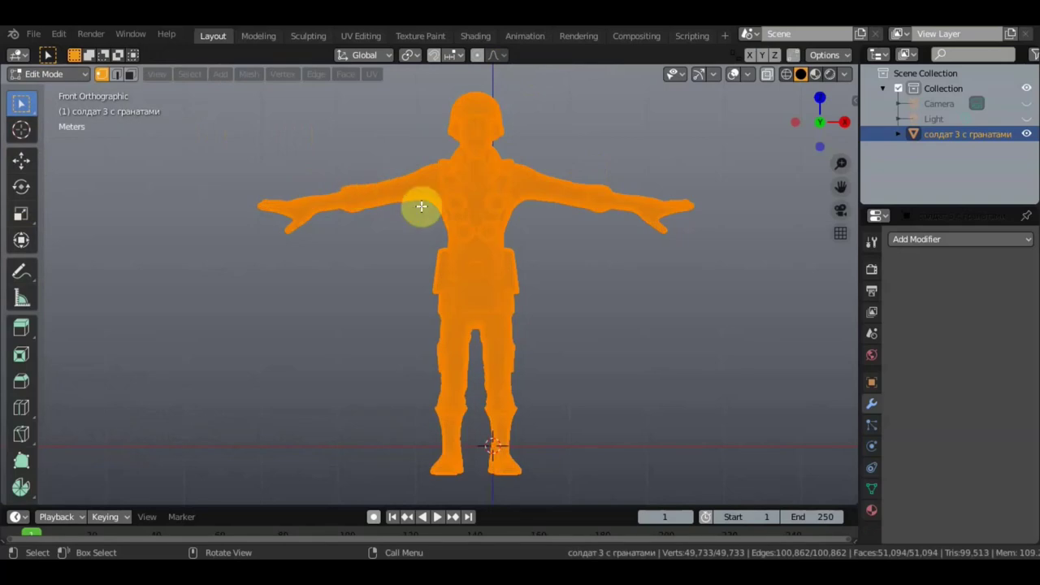
scroll(483, 202, "up", 2)
scroll(510, 205, "up", 3)
mouse_move(704, 216)
middle_mouse_down("shift")
mouse_move(639, 284)
mouse_move(606, 357)
middle_mouse_up("shift")
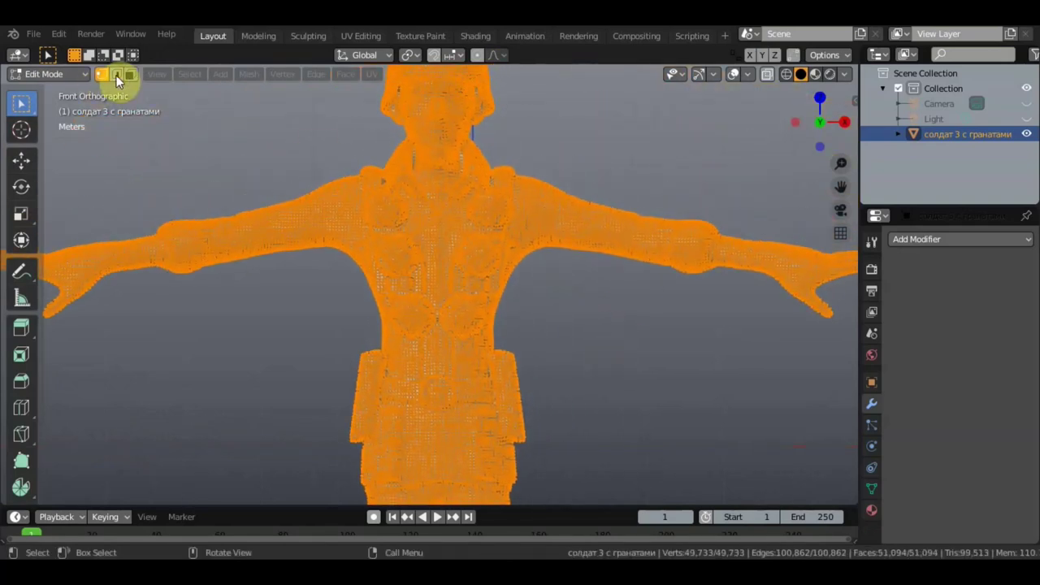
left_click(117, 74)
mouse_move(481, 204)
middle_mouse_down()
mouse_move(603, 225)
mouse_move(480, 233)
middle_mouse_up()
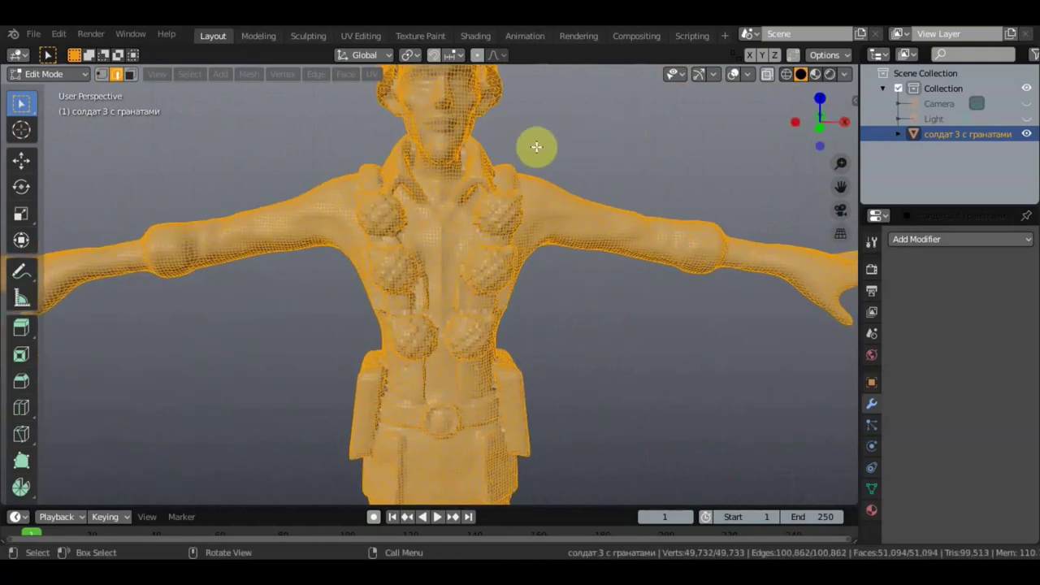
key("x")
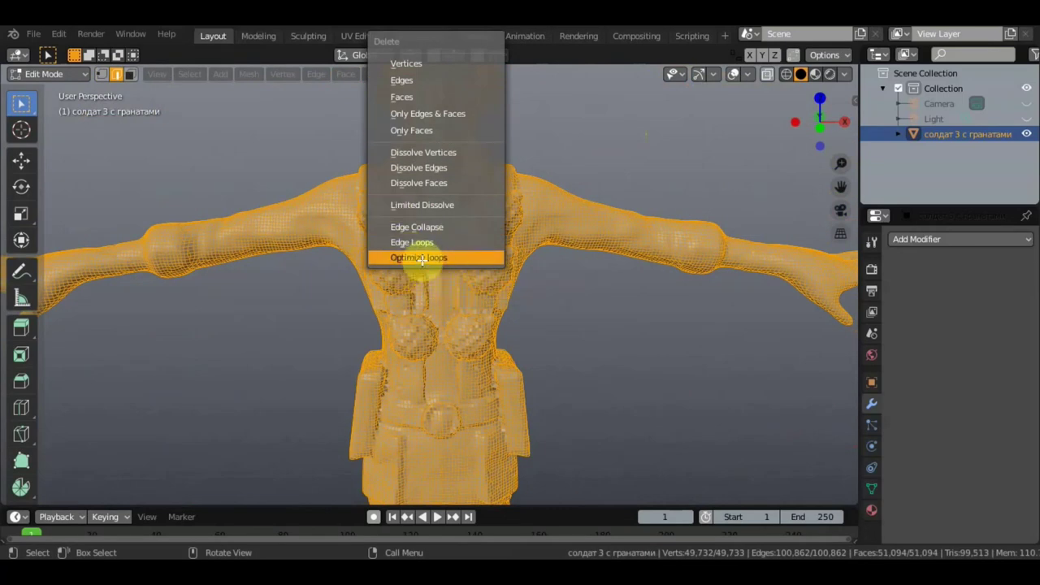
Run Optimize loops on the soldier mesh and orbit the torso to see the new loops.
left_click(601, 317)
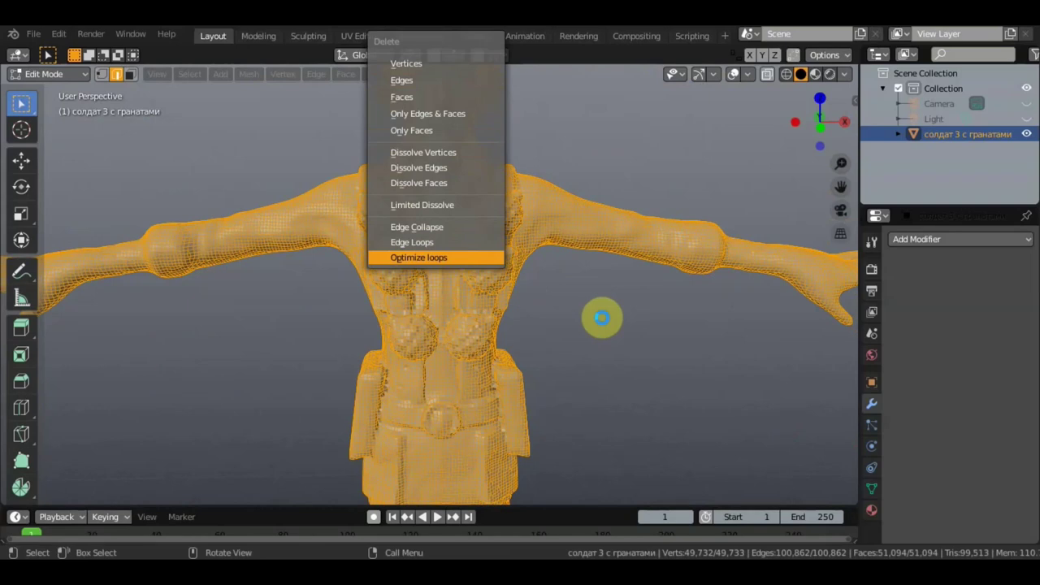
scroll(571, 225, "up", 4)
mouse_move(571, 225)
middle_mouse_down()
mouse_move(603, 232)
mouse_move(578, 242)
mouse_move(608, 232)
mouse_move(596, 232)
middle_mouse_up()
scroll(505, 257, "up", 3)
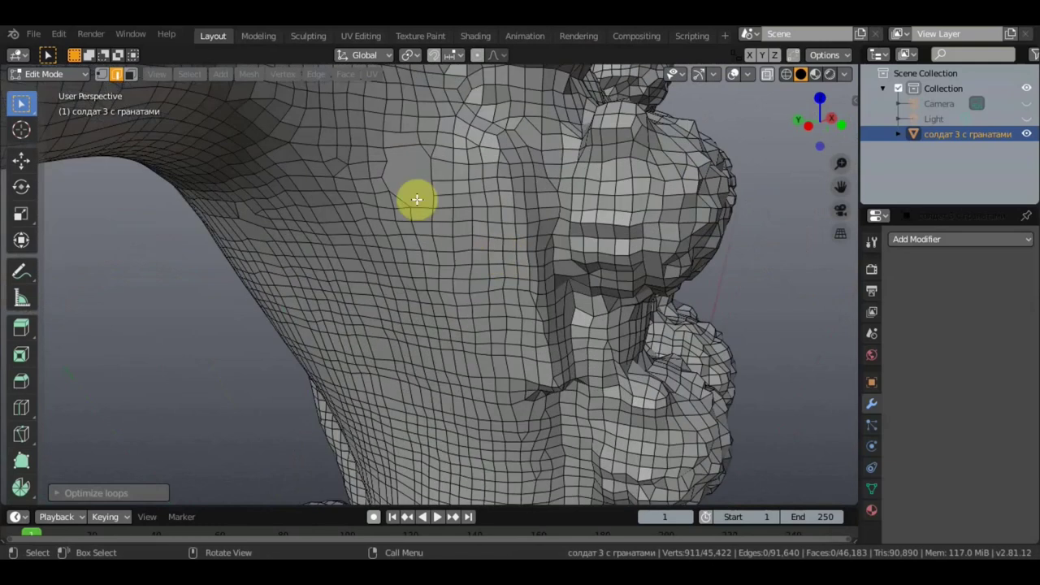
scroll(425, 207, "down", 3)
scroll(425, 208, "up", 2)
Orbit and zoom to a front view of the whole thinned soldier, now at 46,096 faces.
mouse_move(425, 209)
middle_mouse_down()
mouse_move(393, 227)
mouse_move(330, 229)
mouse_move(413, 232)
mouse_move(464, 260)
mouse_move(559, 260)
mouse_move(603, 227)
mouse_move(667, 211)
mouse_move(462, 269)
mouse_move(697, 220)
middle_mouse_up()
scroll(330, 229, "down", 3)
scroll(638, 225, "up", 2)
scroll(698, 220, "down", 2)
mouse_move(631, 285)
middle_mouse_down()
mouse_move(674, 241)
mouse_move(640, 273)
mouse_move(541, 311)
mouse_move(536, 281)
mouse_move(520, 280)
mouse_move(525, 263)
mouse_move(517, 268)
middle_mouse_up()
scroll(690, 235, "down", 2)
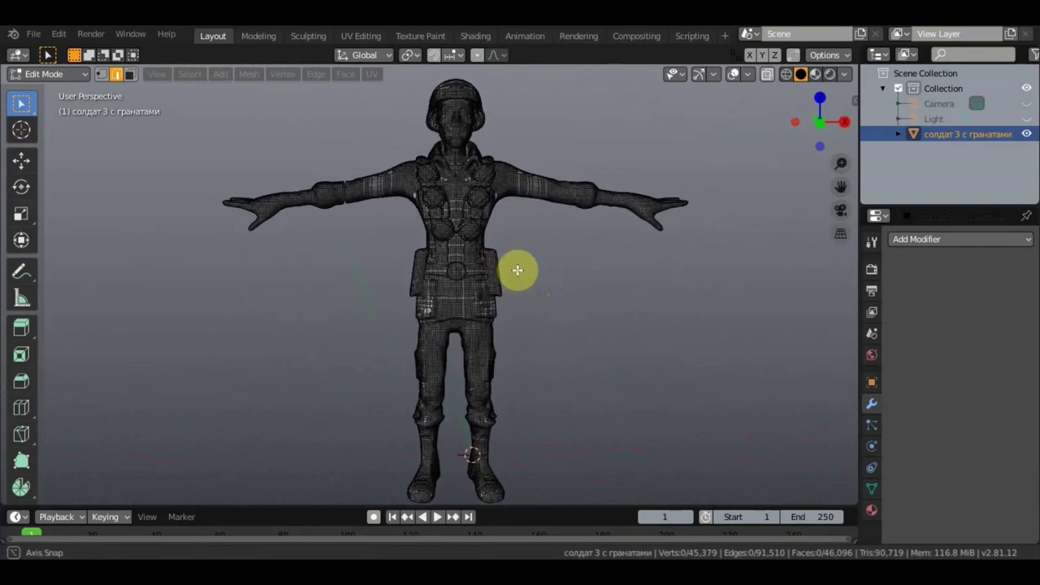
Add 43 new vertices on the arm, then check the soldier's solid shape in Object Mode.
key("ctrl")
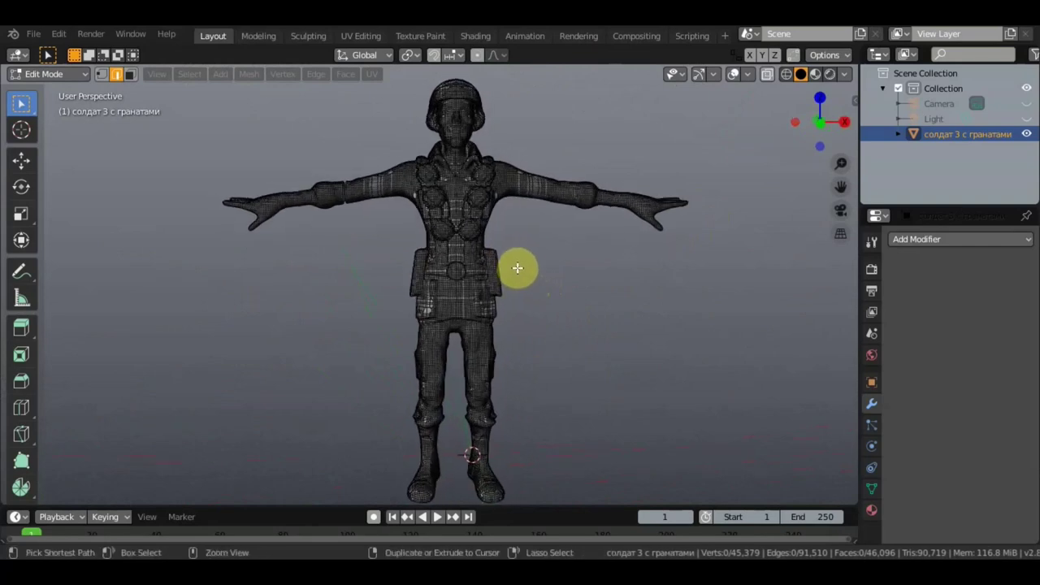
right_click(517, 268, "ctrl")
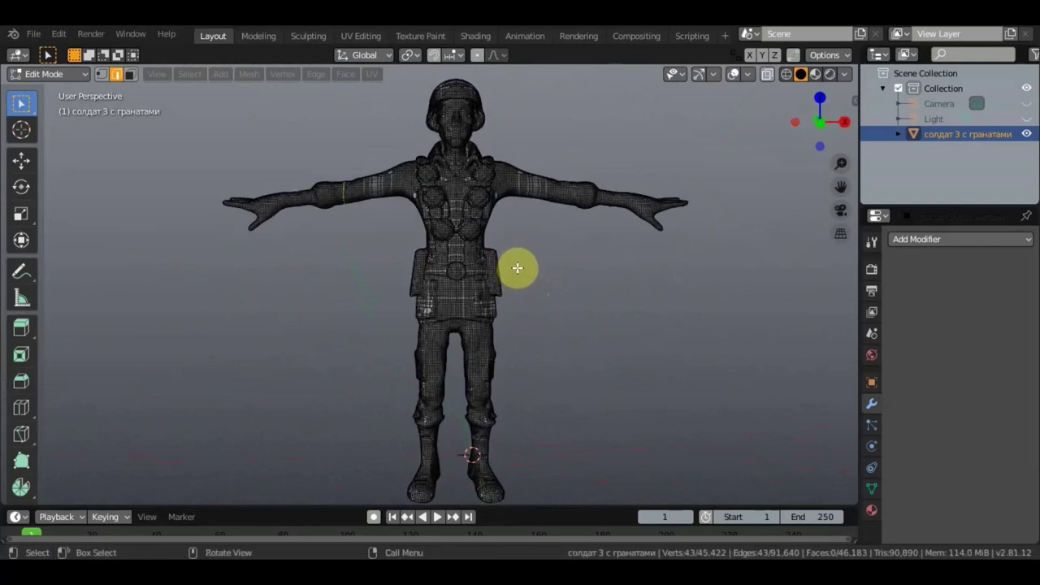
key("Tab")
scroll(526, 168, "up", 2)
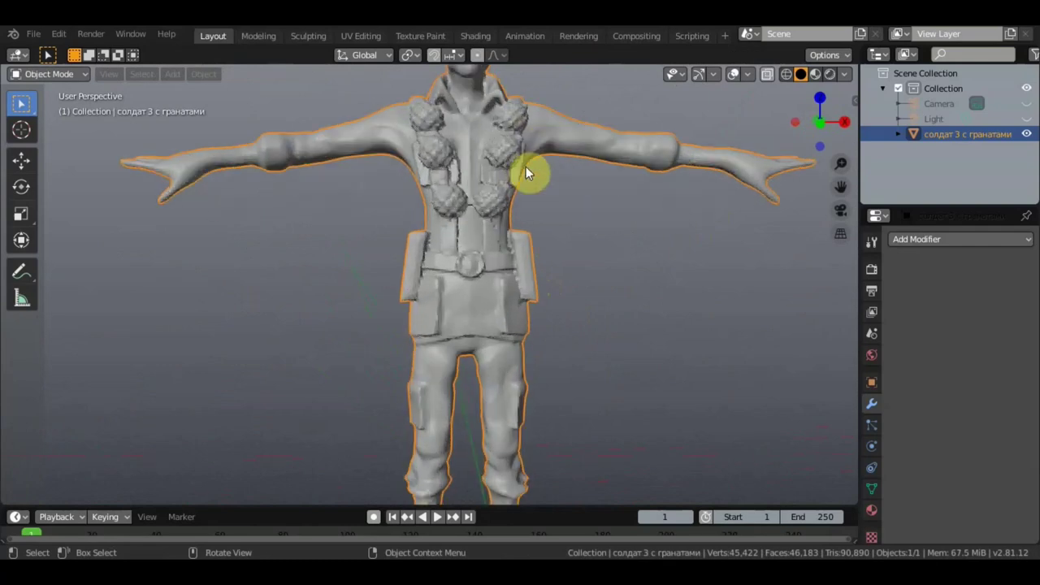
mouse_move(483, 181)
middle_mouse_down()
mouse_move(499, 201)
mouse_move(476, 191)
middle_mouse_up()
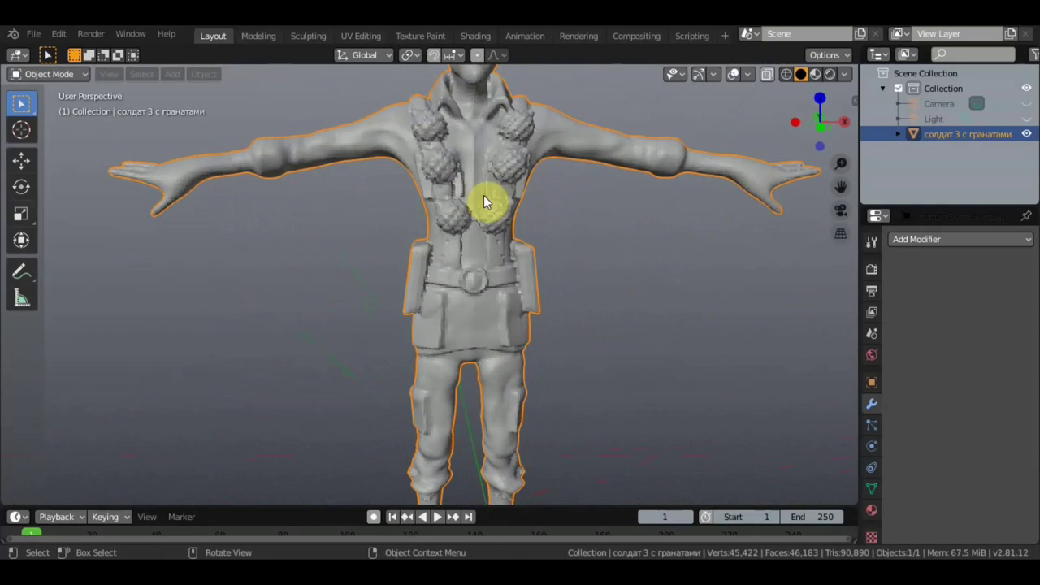
Return to Edit Mode and inspect the wireframe of the helmeted head and face.
key("Tab")
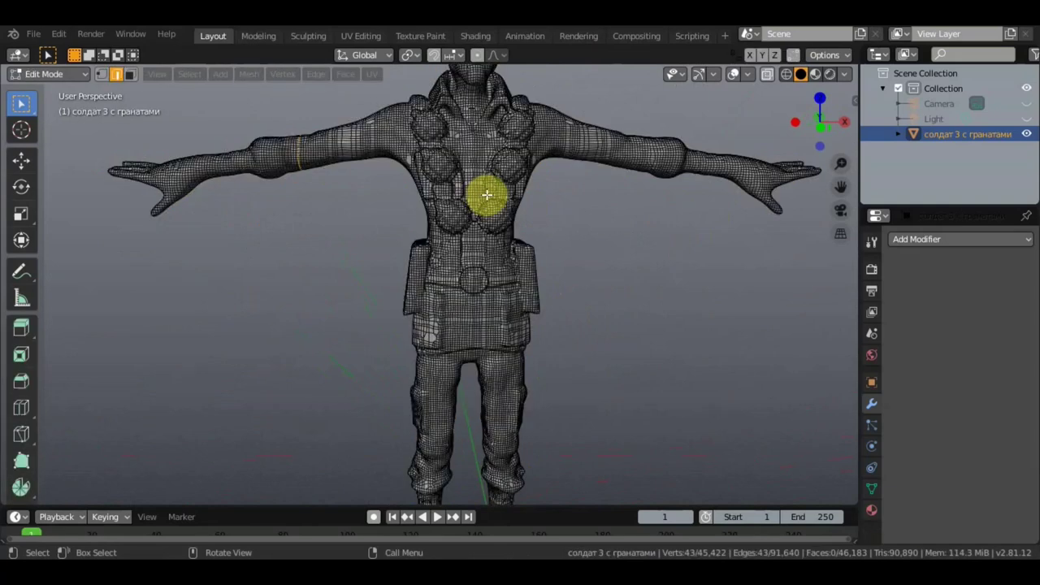
scroll(561, 195, "up", 2)
scroll(596, 320, "up", 2)
mouse_move(596, 320)
middle_mouse_down()
mouse_move(615, 239)
mouse_move(603, 327)
mouse_move(580, 237)
mouse_move(538, 255)
mouse_move(538, 209)
mouse_move(692, 191)
mouse_move(631, 309)
mouse_move(631, 339)
mouse_move(631, 288)
mouse_move(478, 276)
mouse_move(666, 262)
middle_mouse_up()
scroll(603, 317, "up", 2)
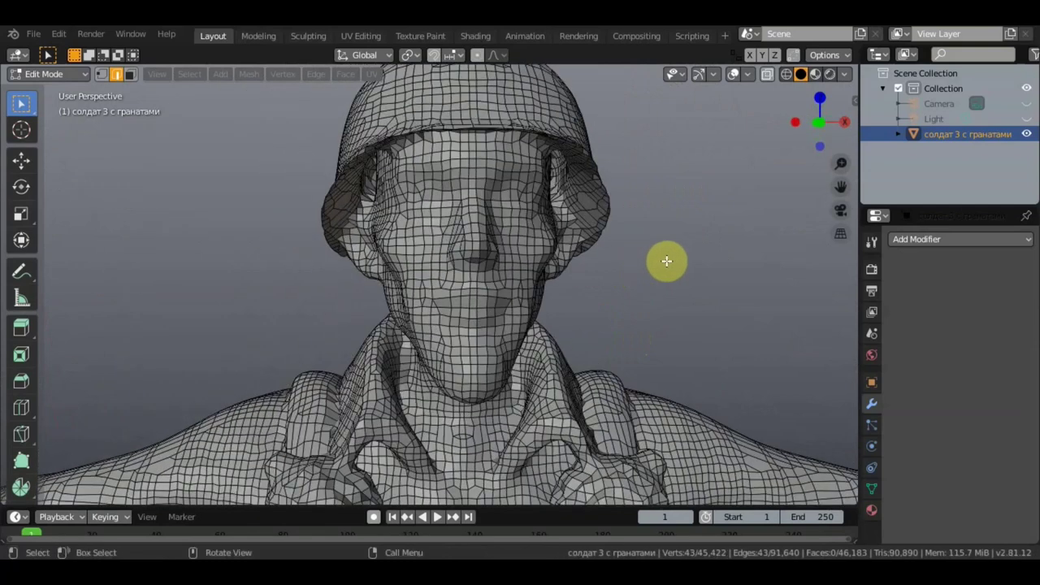
middle_click_drag(495, 228, 508, 246)
scroll(509, 246, "down", 3)
scroll(558, 279, "down", 3)
mouse_move(540, 297)
middle_mouse_down()
mouse_move(560, 187)
mouse_move(565, 307)
mouse_move(553, 301)
mouse_move(666, 306)
mouse_move(548, 308)
middle_mouse_up()
Orbit around the torso and full soldier, then finish in Object Mode at 46,183 faces.
scroll(555, 293, "down", 2)
scroll(555, 285, "down", 1)
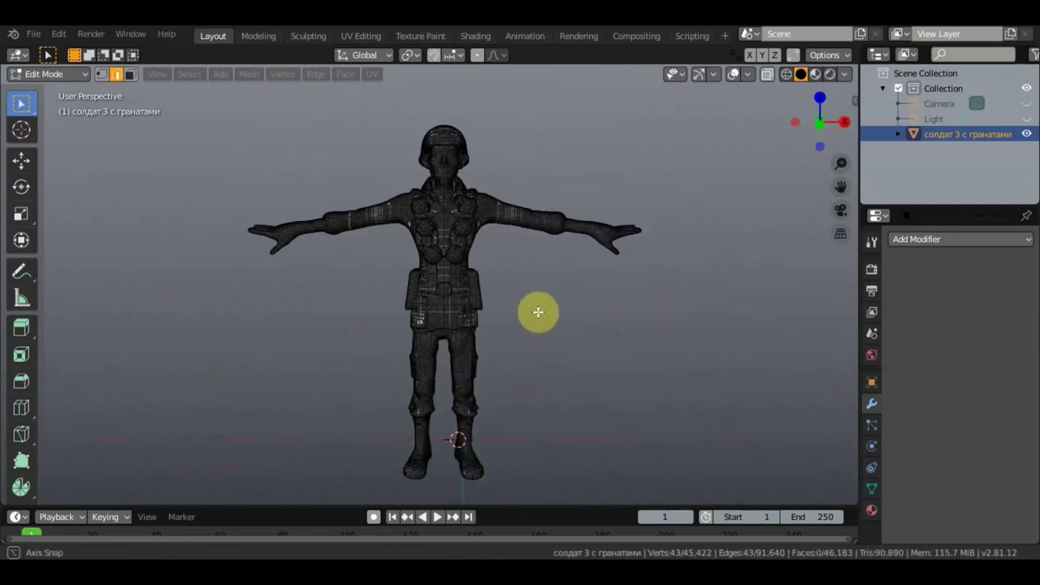
scroll(549, 300, "up", 2)
scroll(550, 300, "up", 3)
mouse_move(575, 276)
middle_mouse_down()
mouse_move(619, 344)
mouse_move(533, 350)
mouse_move(606, 344)
mouse_move(357, 323)
mouse_move(276, 329)
mouse_move(338, 313)
middle_mouse_up()
scroll(627, 295, "down", 2)
middle_click_drag(559, 320, 664, 325)
mouse_move(711, 334)
middle_mouse_down()
mouse_move(599, 336)
mouse_move(577, 322)
middle_mouse_up()
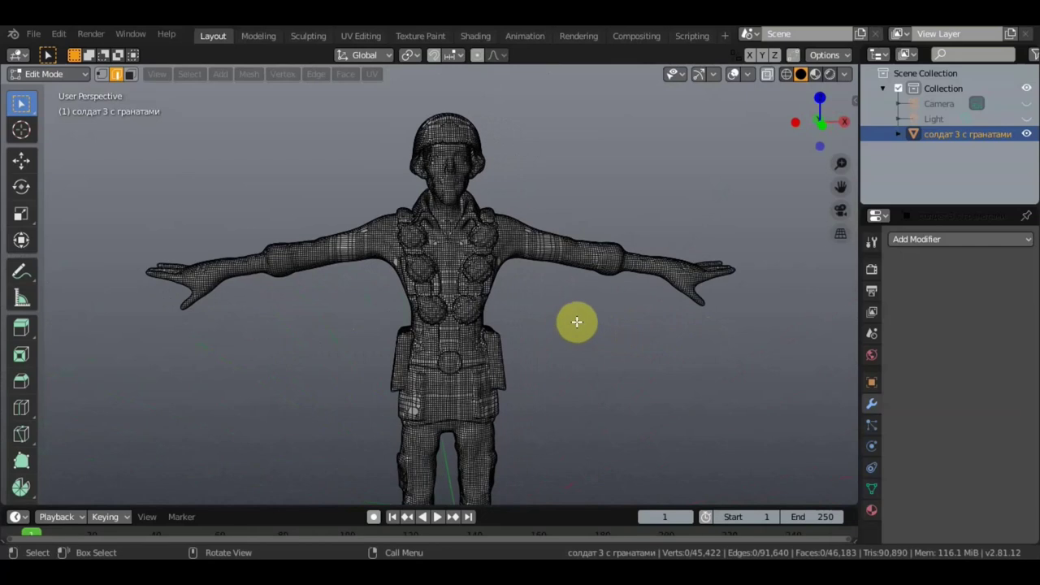
key("Tab")
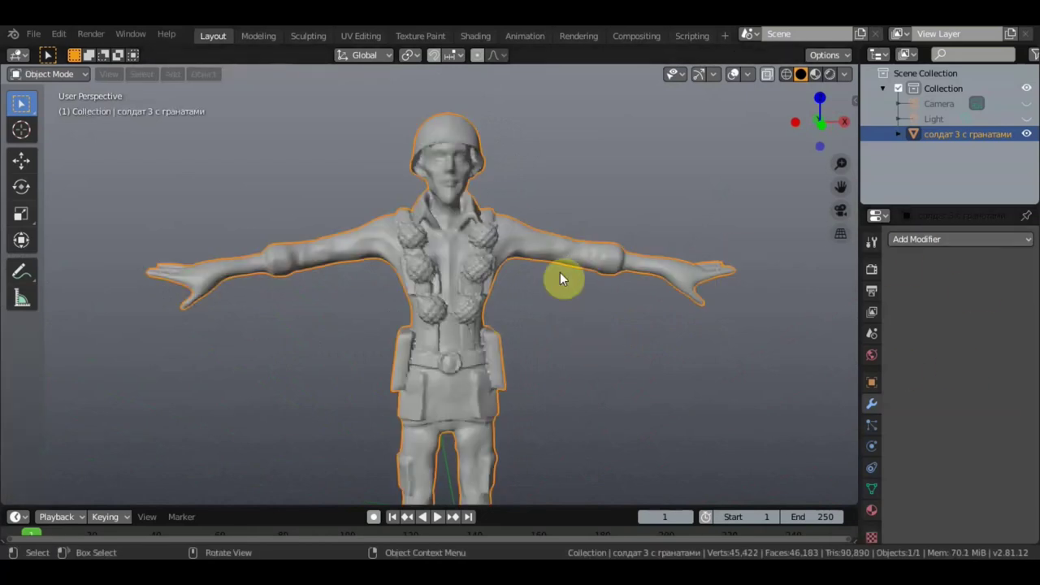
Add a Decimate modifier to the soldier.
scroll(528, 276, "up", 3)
scroll(519, 276, "up", 2)
left_click(945, 239)
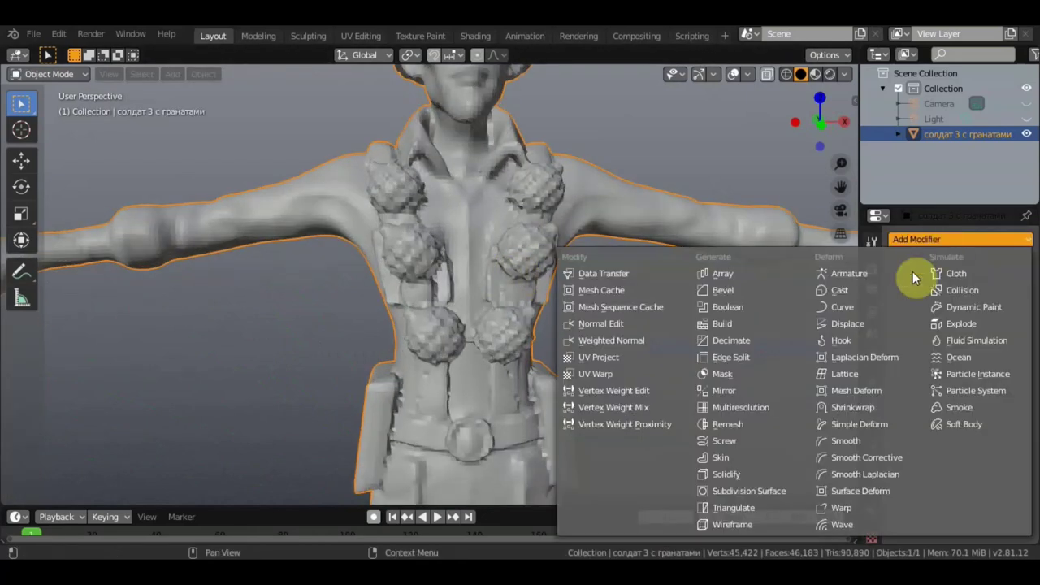
left_click(736, 339)
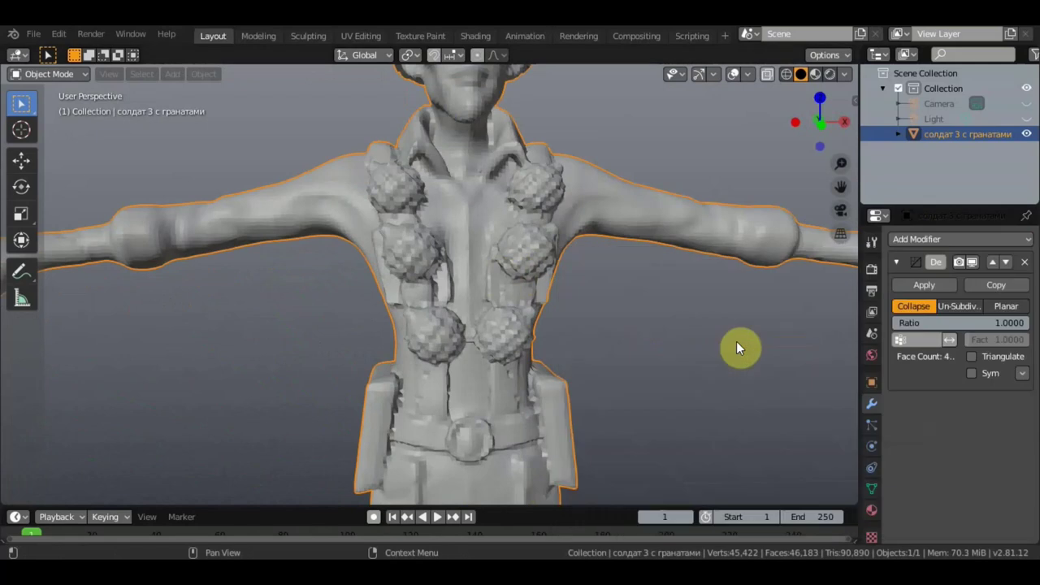
Lower the Decimate ratio to 0.1978 and apply it, leaving 15,568 faces.
left_click_drag(973, 324, 903, 323)
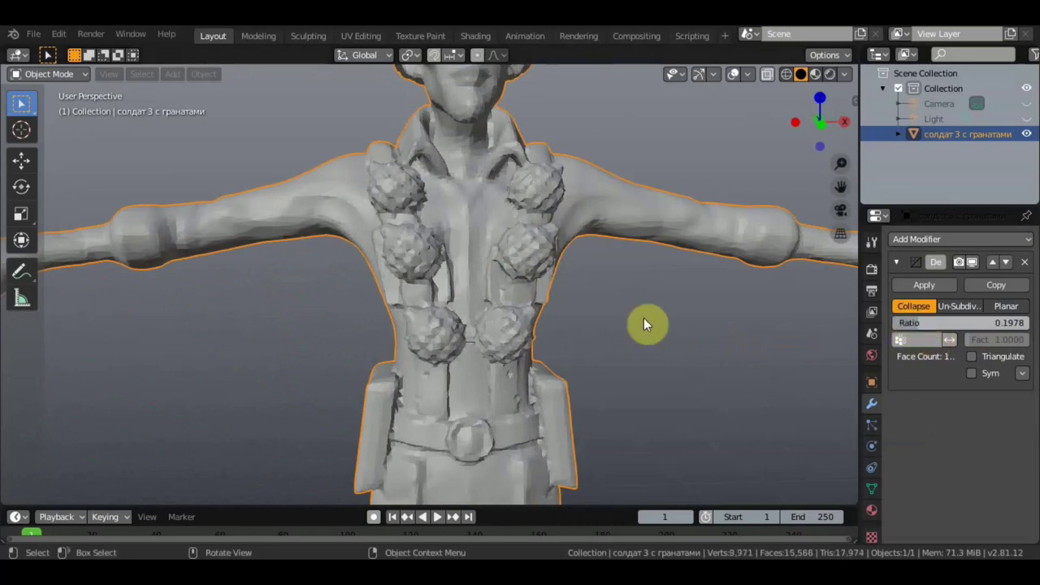
scroll(643, 318, "down", 3)
middle_click_drag(568, 321, 527, 326)
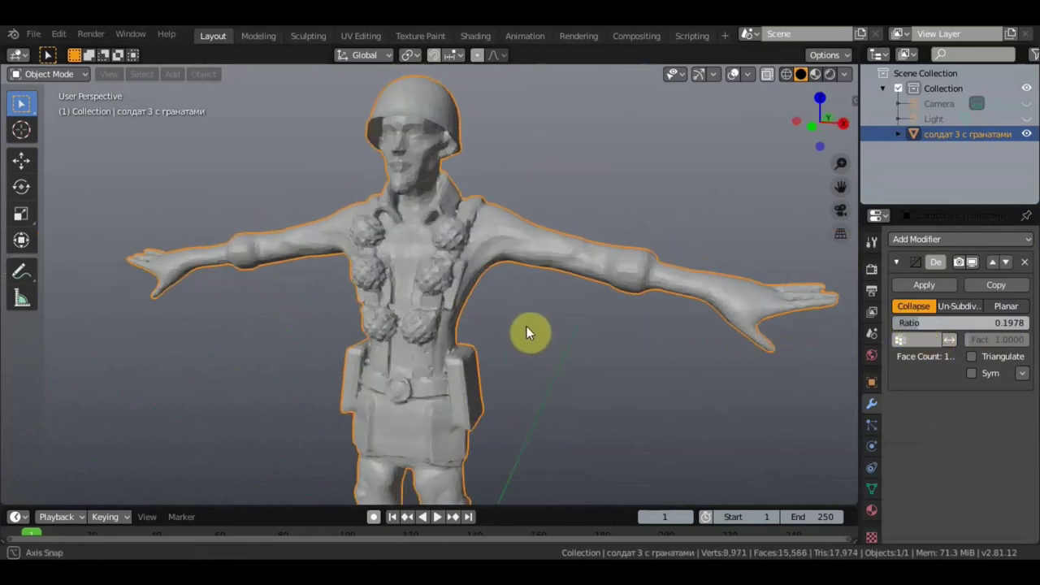
left_click(922, 284)
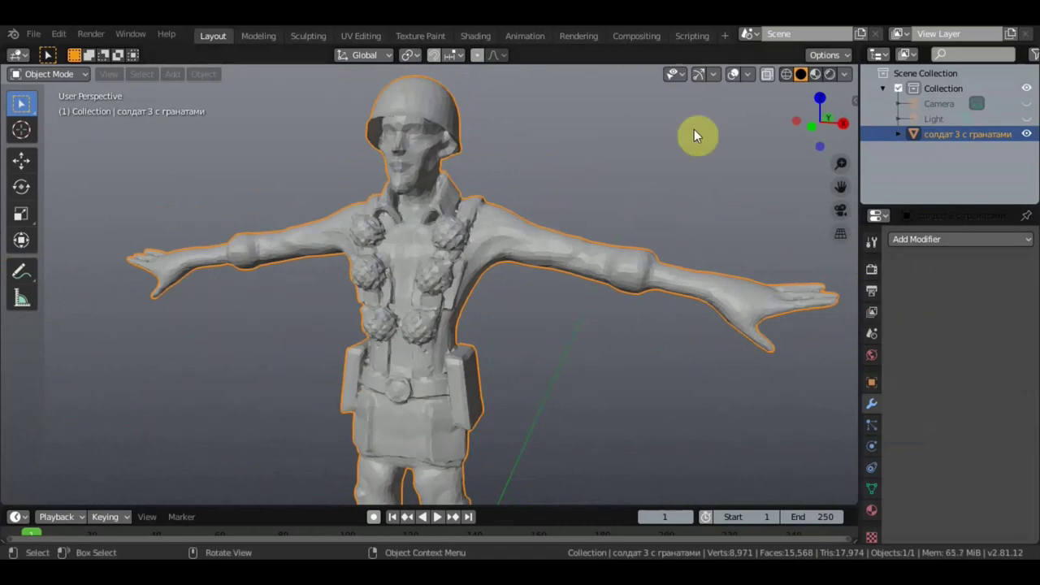
left_click(785, 74)
mouse_move(639, 159)
middle_mouse_down()
mouse_move(646, 241)
mouse_move(628, 283)
mouse_move(622, 163)
mouse_move(666, 150)
mouse_move(666, 253)
mouse_move(737, 124)
middle_mouse_up()
scroll(626, 281, "up", 3)
left_click(803, 74)
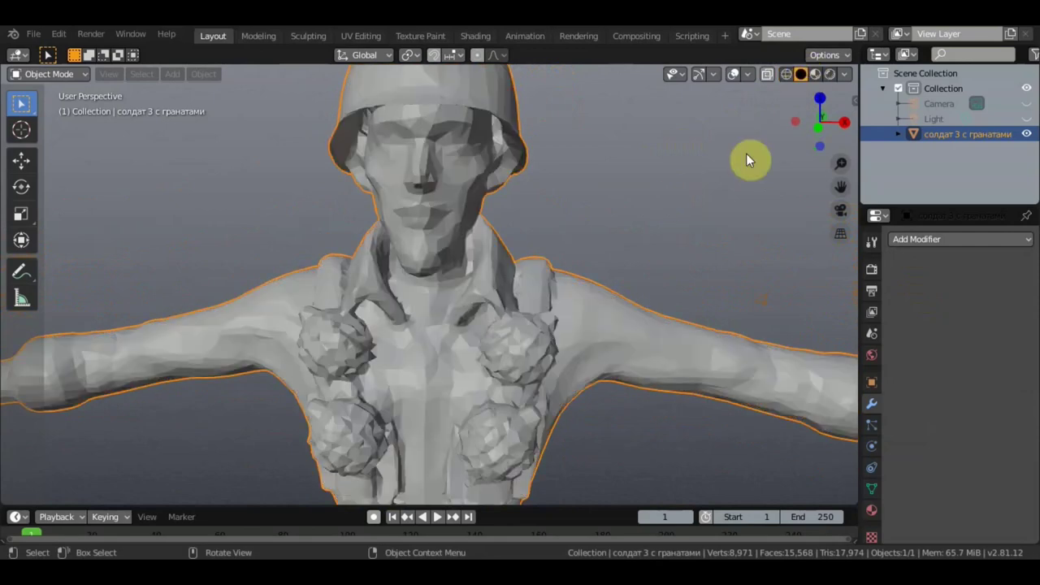
mouse_move(677, 225)
middle_mouse_down()
mouse_move(751, 215)
mouse_move(553, 218)
mouse_move(641, 139)
mouse_move(574, 274)
mouse_move(677, 268)
mouse_move(751, 278)
mouse_move(617, 281)
mouse_move(696, 276)
mouse_move(603, 314)
mouse_move(610, 257)
mouse_move(593, 272)
mouse_move(599, 233)
mouse_move(552, 342)
mouse_move(547, 318)
mouse_move(105, 330)
mouse_move(457, 320)
middle_mouse_up()
scroll(548, 222, "down", 3)
scroll(603, 315, "down", 3)
scroll(609, 260, "up", 4)
scroll(457, 319, "up", 5)
scroll(455, 319, "down", 7)
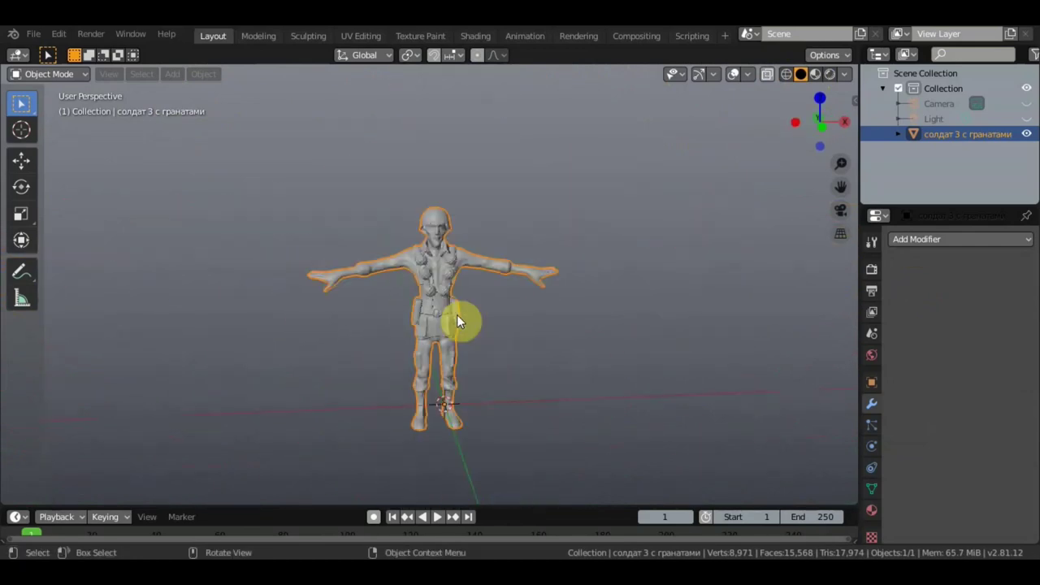
scroll(452, 320, "up", 2)
mouse_move(587, 324)
middle_mouse_down()
mouse_move(530, 225)
mouse_move(560, 197)
mouse_move(510, 232)
mouse_move(650, 248)
mouse_move(603, 251)
mouse_move(351, 178)
middle_mouse_up()
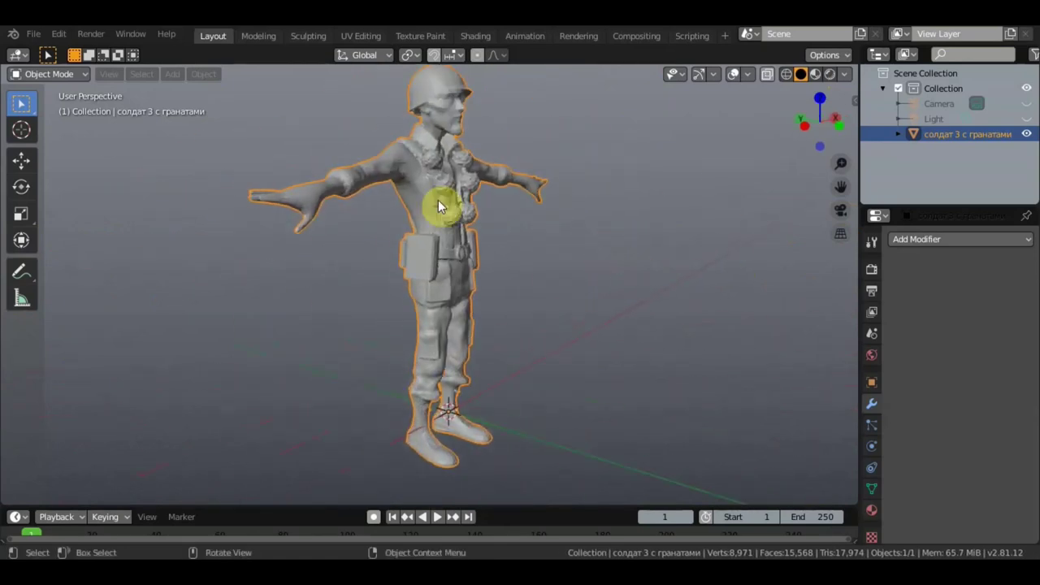
middle_click_drag(531, 218, 471, 216)
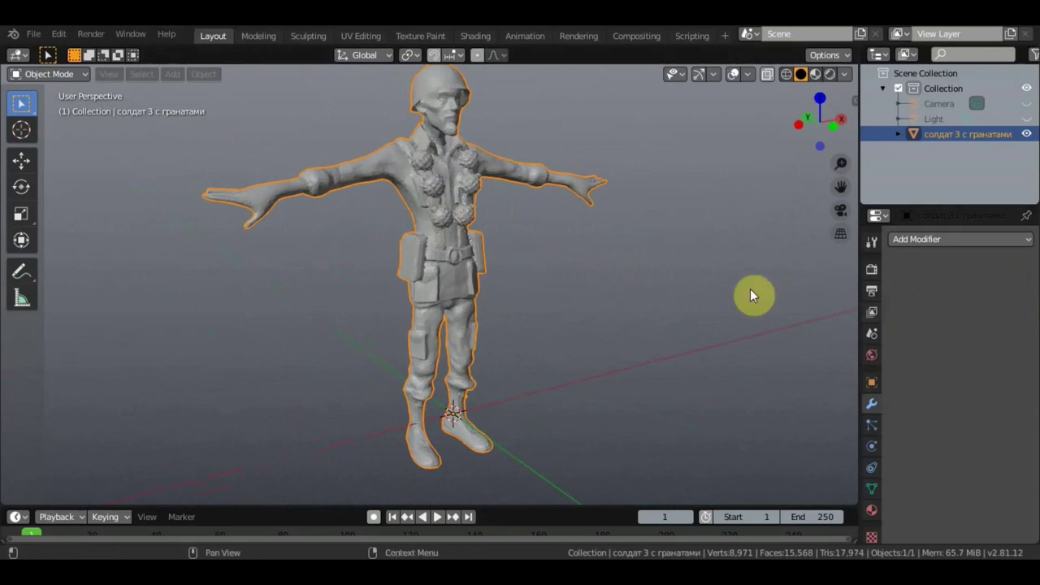
mouse_move(559, 309)
middle_mouse_down()
mouse_move(668, 313)
mouse_move(487, 316)
mouse_move(576, 305)
mouse_move(532, 296)
middle_mouse_up()
scroll(488, 315, "up", 4)
scroll(536, 293, "up", 4)
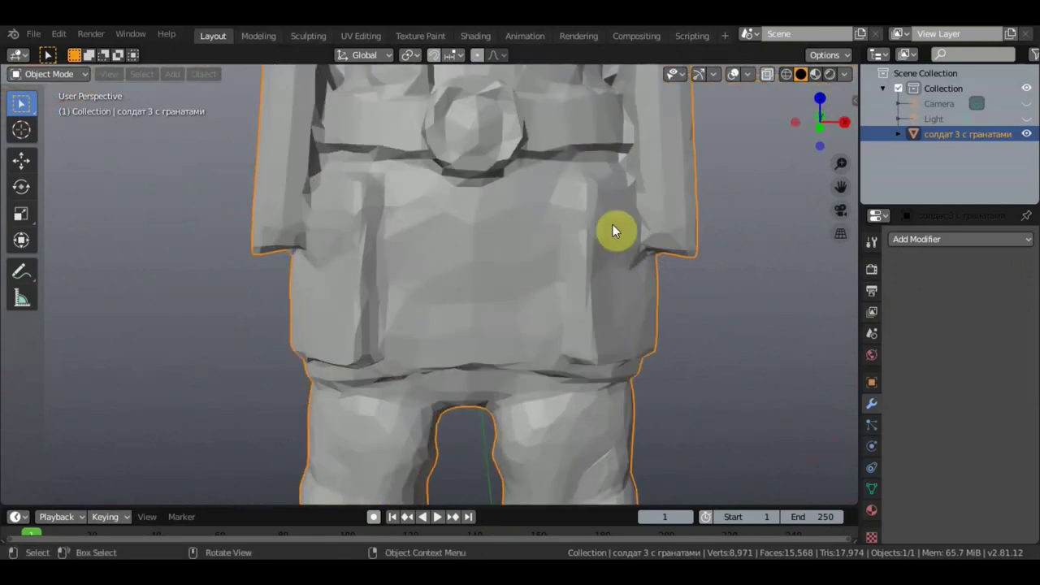
middle_click_drag(715, 197, 405, 220, "shift")
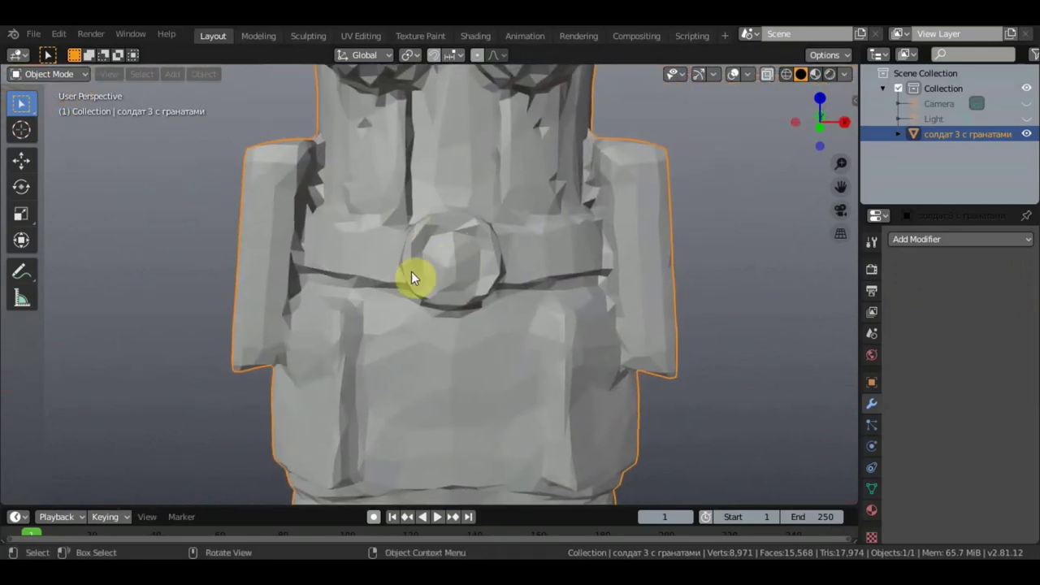
scroll(451, 298, "down", 2)
middle_click_drag(713, 103, 687, 325, "shift")
mouse_move(620, 290)
middle_mouse_down()
mouse_move(22, 300)
mouse_move(39, 282)
middle_mouse_up()
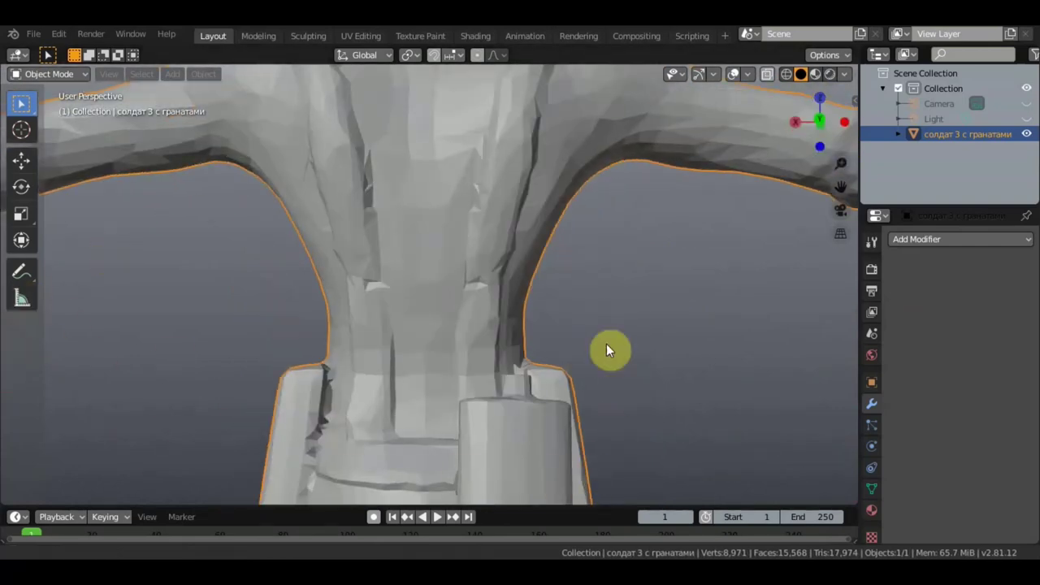
middle_click_drag(606, 428, 570, 124, "shift")
scroll(498, 223, "up", 1)
mouse_move(481, 237)
middle_mouse_down()
mouse_move(588, 252)
mouse_move(385, 206)
middle_mouse_up()
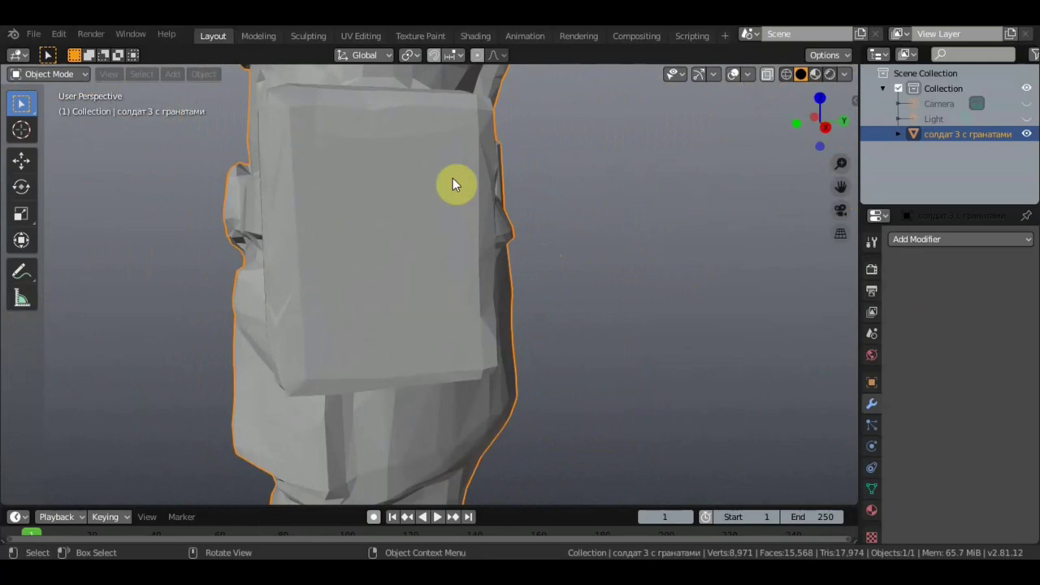
middle_click_drag(663, 301, 599, 116, "shift")
middle_click_drag(505, 378, 517, 108, "shift")
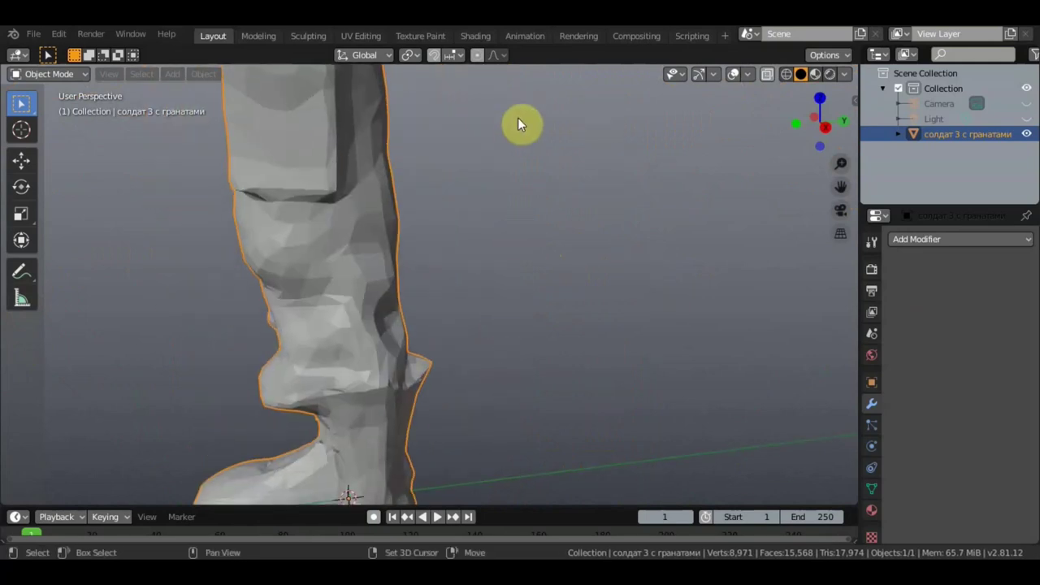
mouse_move(550, 160)
middle_mouse_down()
mouse_move(597, 184)
mouse_move(551, 468)
mouse_move(528, 426)
mouse_move(643, 301)
mouse_move(703, 429)
middle_mouse_up()
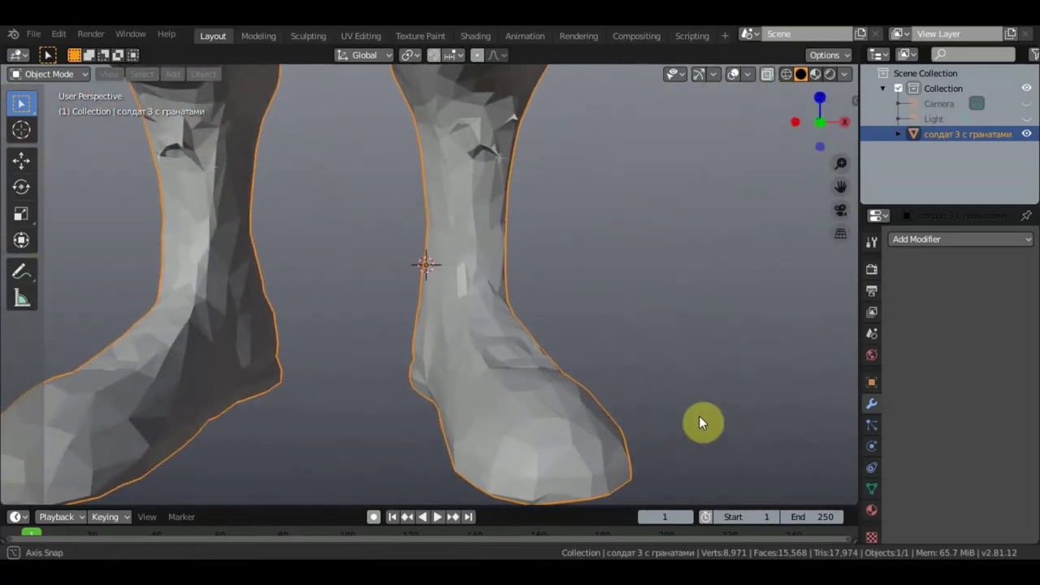
middle_click_drag(639, 305, 666, 488, "shift")
middle_click_drag(688, 156, 706, 556, "shift")
middle_click_drag(704, 186, 659, 436, "shift")
mouse_move(654, 210)
middle_mouse_down("shift")
mouse_move(666, 431)
mouse_move(653, 100)
mouse_move(604, 195)
mouse_move(631, 306)
mouse_move(668, 309)
mouse_move(636, 311)
middle_mouse_up("shift")
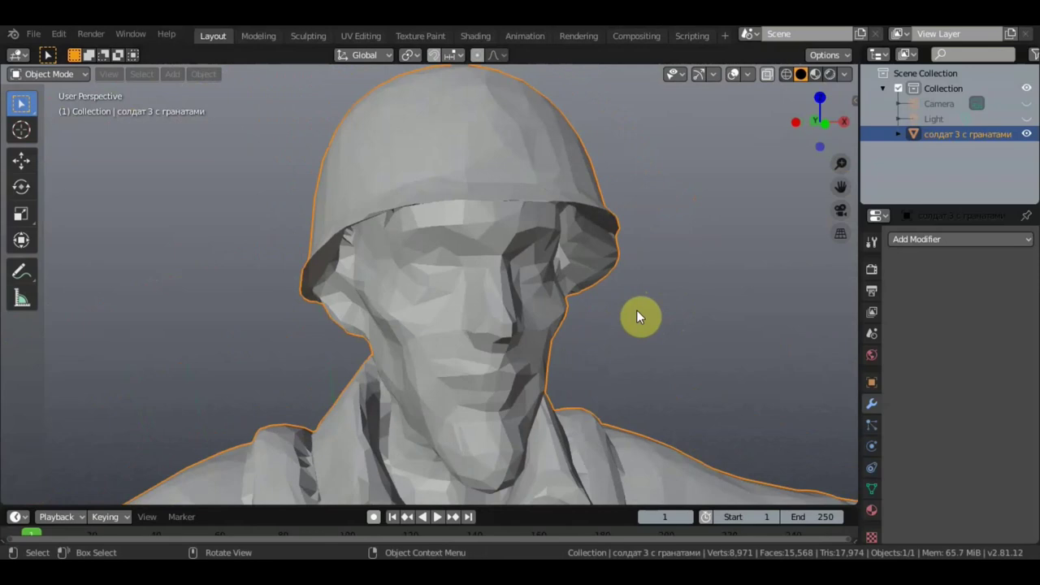